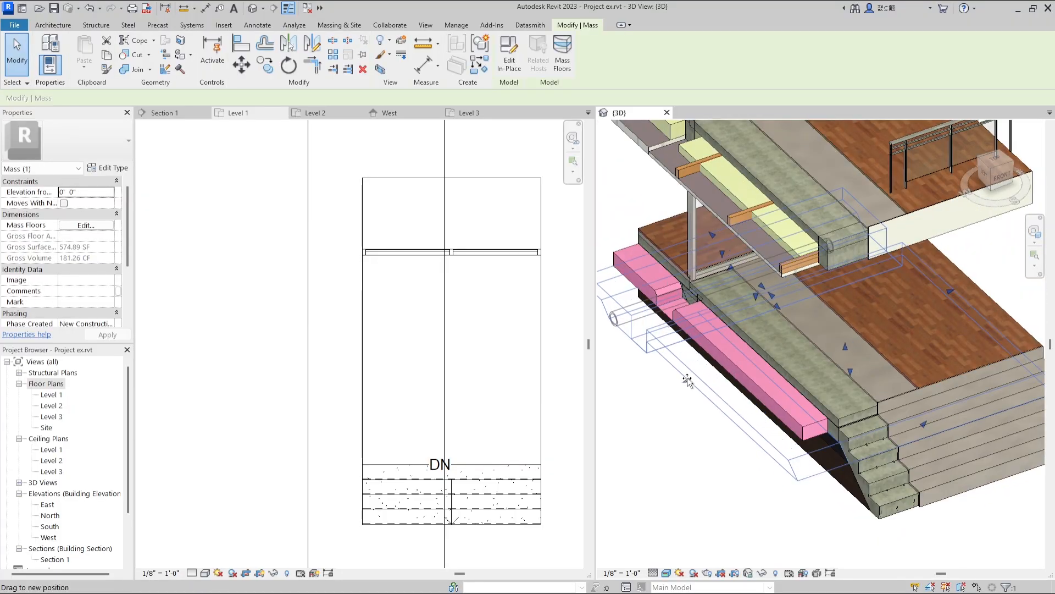
scroll(694, 383, down, 2)
scroll(674, 450, up, 5)
click(674, 450)
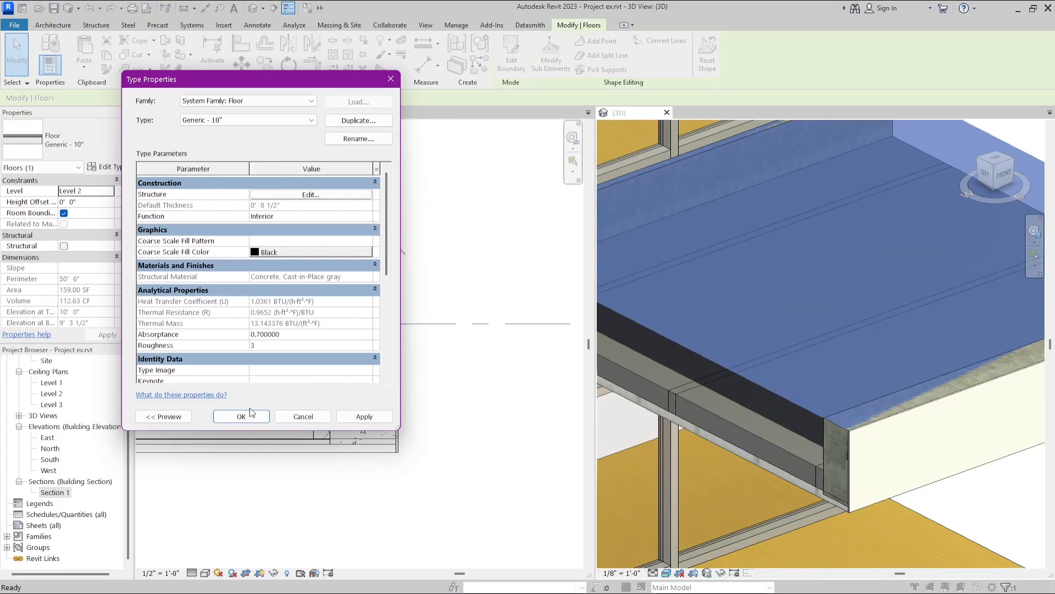
click(249, 416)
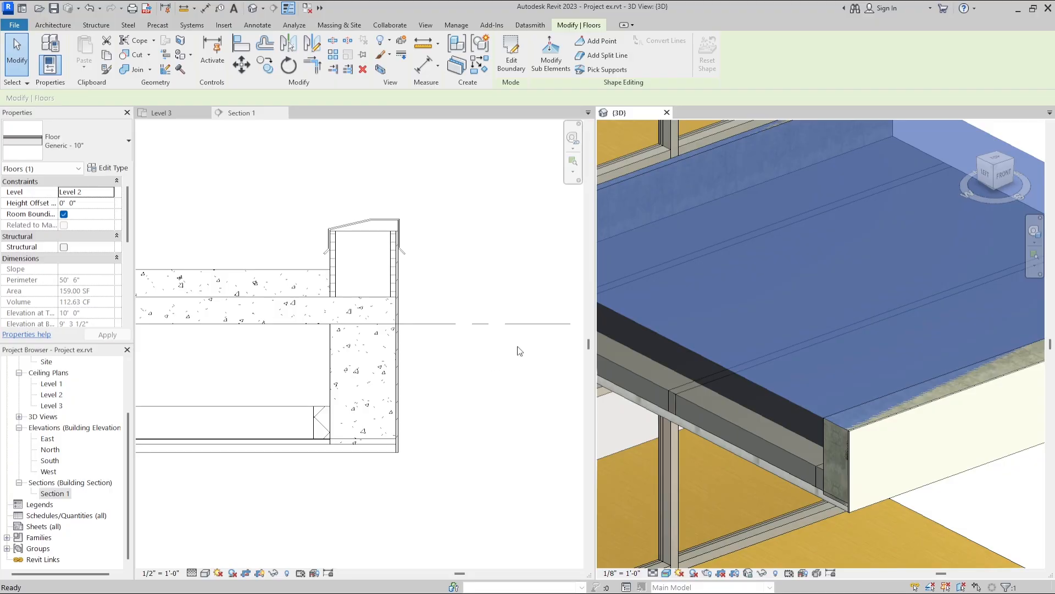
Select the Level 2 floor and open the layer structure of its Generic - 10" type for editing.
scroll(723, 299, down, 3)
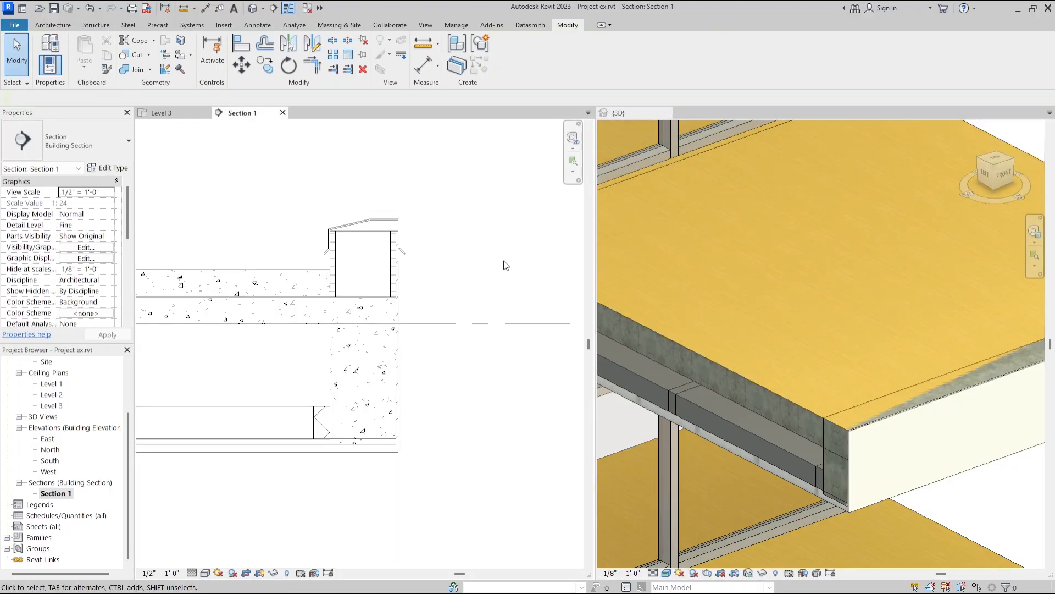
click(714, 316)
click(717, 318)
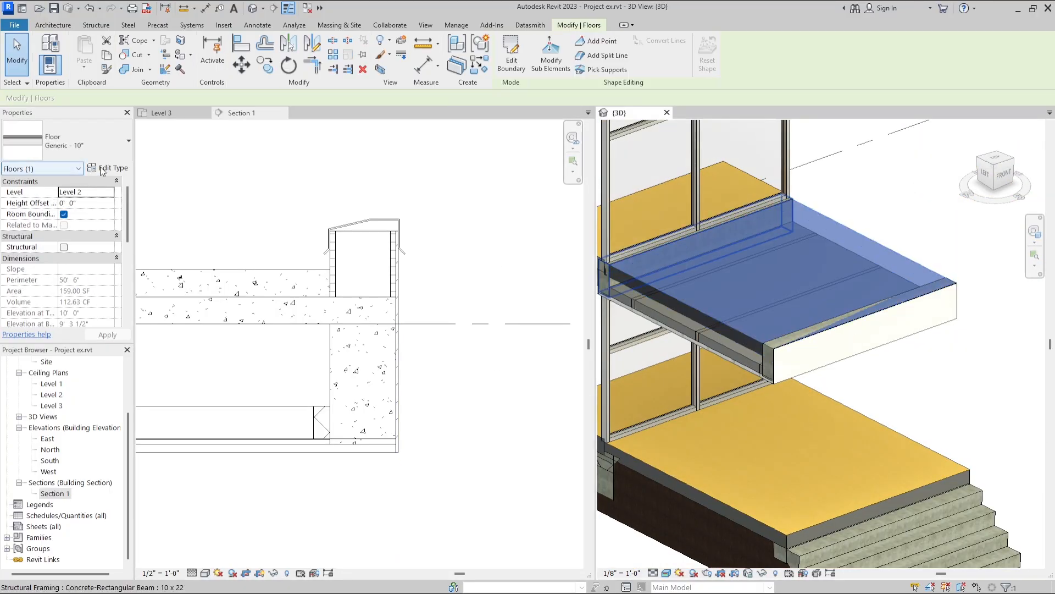
click(104, 168)
click(308, 195)
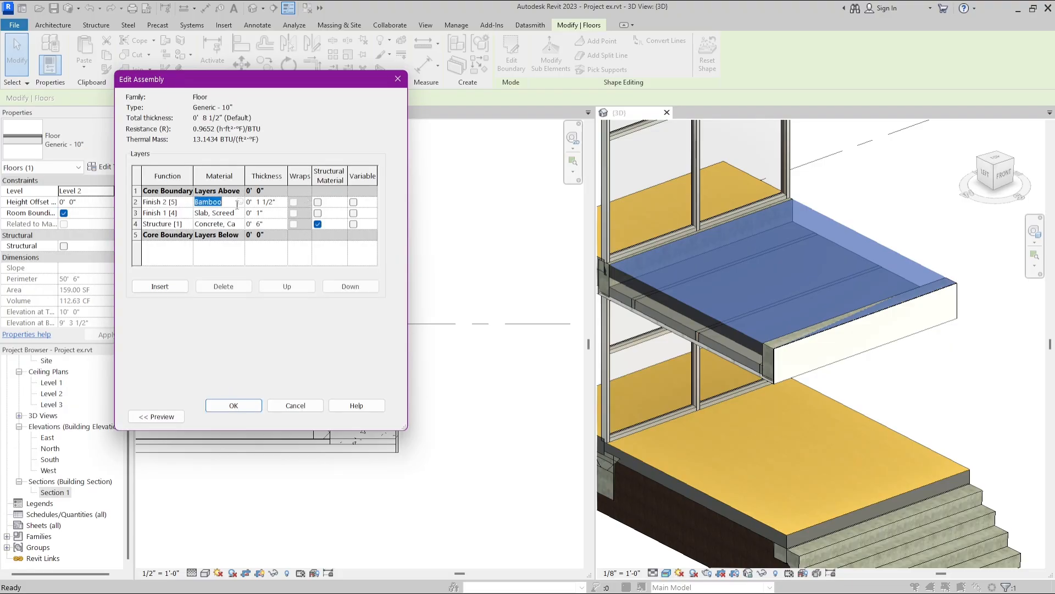
Open the material choice for the Finish 2 layer and search the materials for "wood".
click(240, 201)
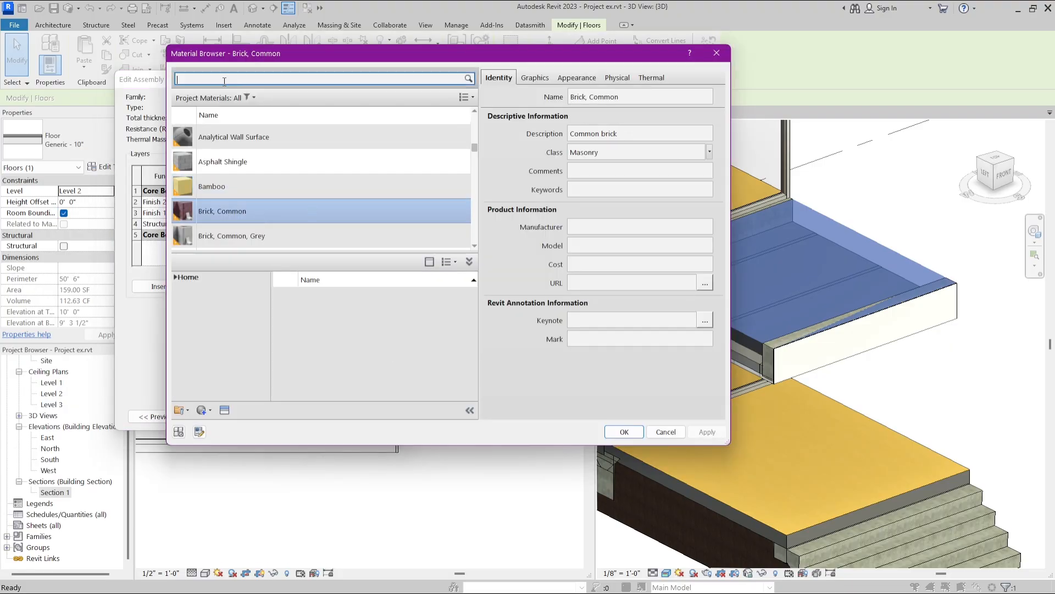
click(261, 215)
click(224, 81)
text(woof)
key(BackSpace)
text(d)
Add Oak Flooring, Espresso from the library, assign it to the Finish 2 layer, and accept the floor type changes.
scroll(325, 350, down, 10)
click(325, 349)
scroll(329, 212, down, 3)
scroll(330, 212, up, 3)
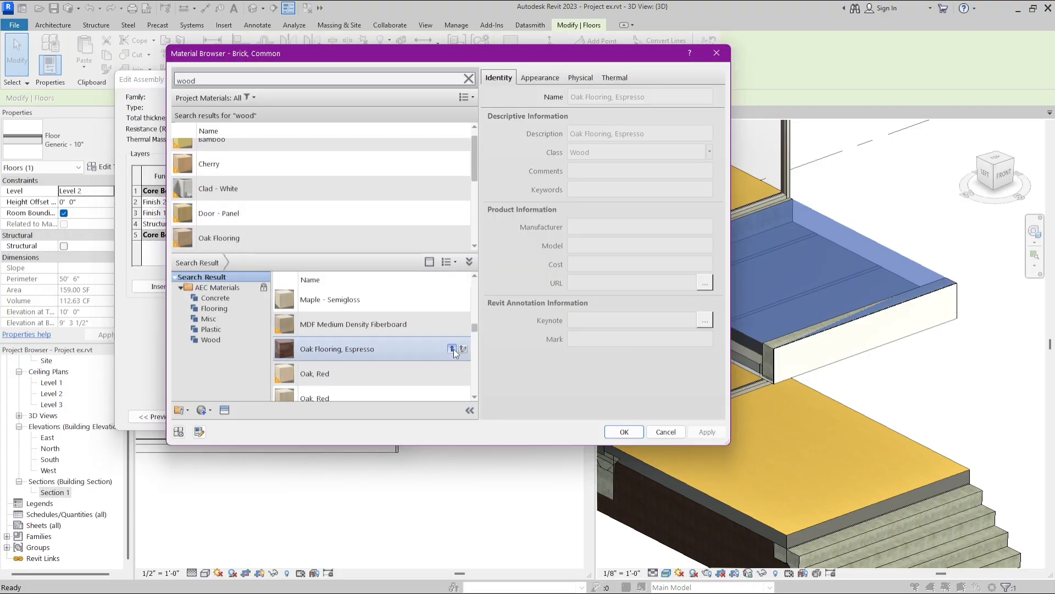
click(455, 349)
click(627, 431)
click(233, 405)
click(245, 415)
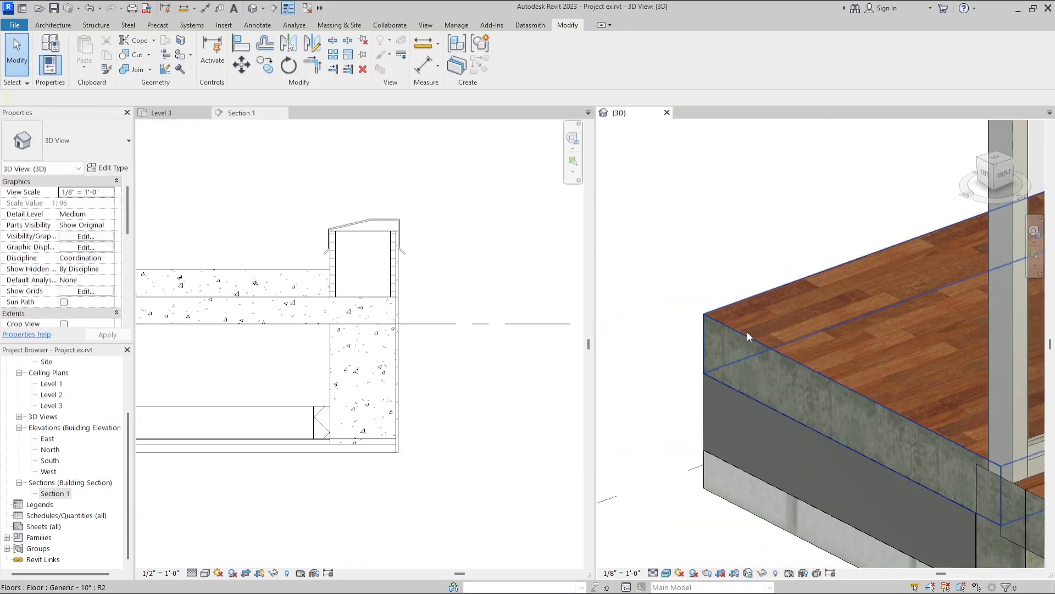
Create parts from the Level 2 floor behind the curtain wall so its layers are modelled separately.
click(702, 273)
click(460, 74)
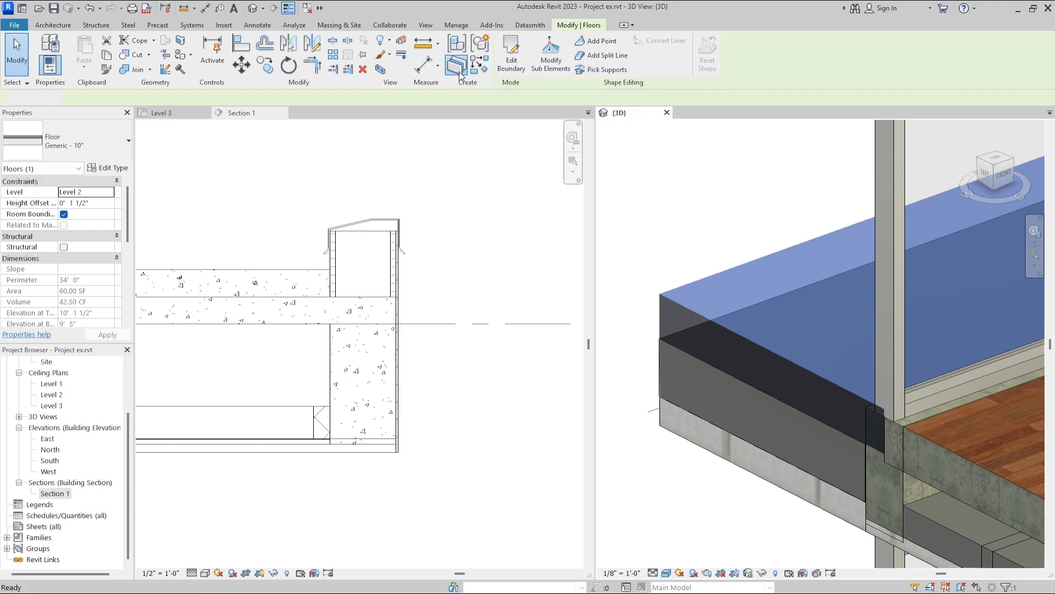
click(665, 220)
scroll(682, 316, up, 6)
scroll(659, 301, down, 3)
middle_drag(632, 286, 692, 269)
scroll(692, 268, down, 3)
scroll(691, 270, down, 6)
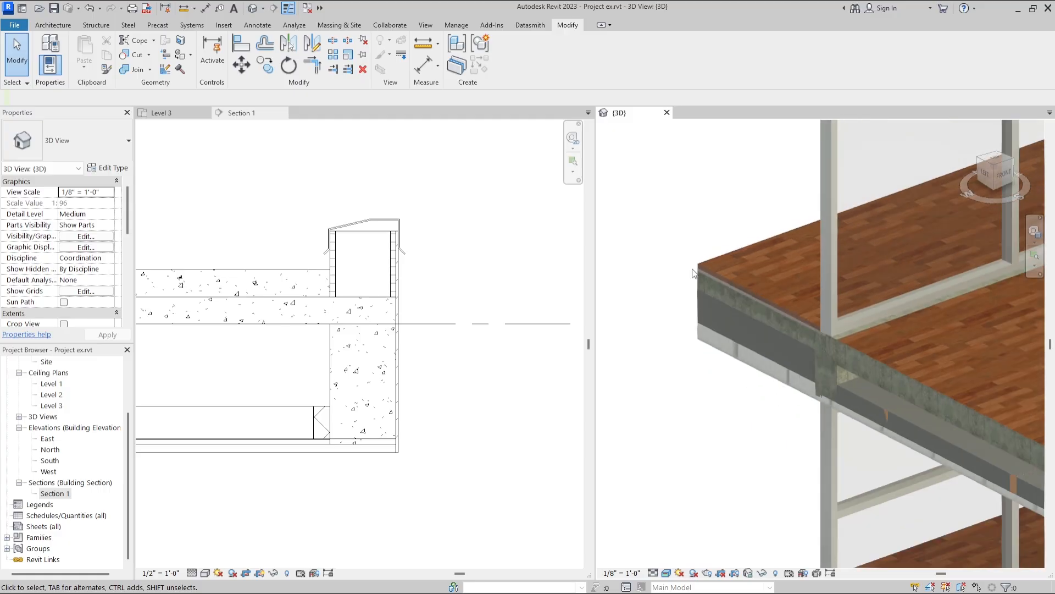
scroll(832, 344, up, 4)
Select the compound ceiling under the roof, followed by the Level 1 floor in front of the curtain wall.
click(764, 337)
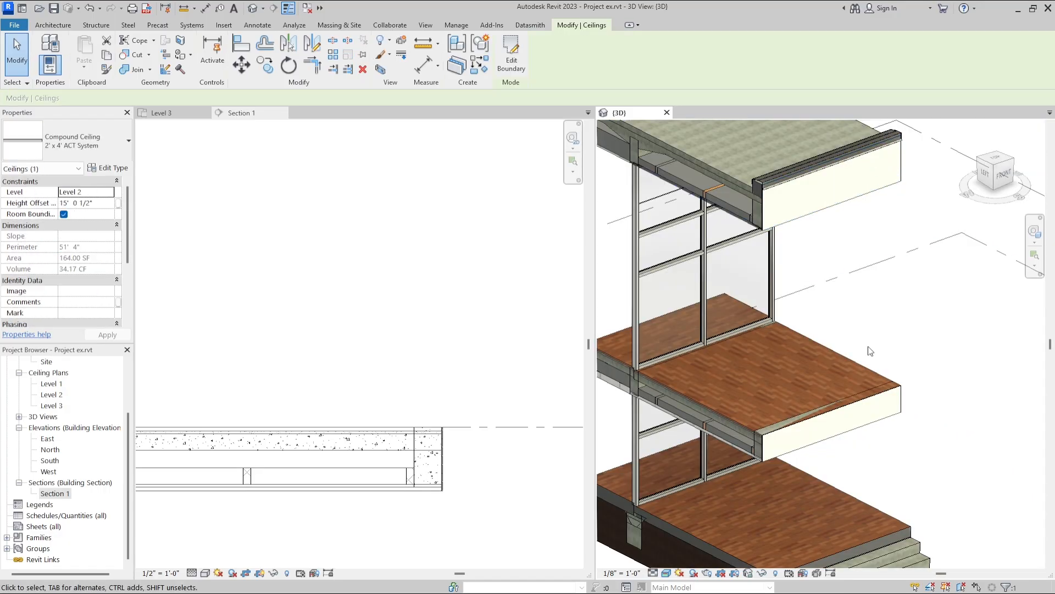
click(827, 291)
scroll(874, 346, down, 2)
scroll(840, 447, up, 4)
click(840, 448)
middle_drag(840, 448, 876, 420)
scroll(724, 310, down, 4)
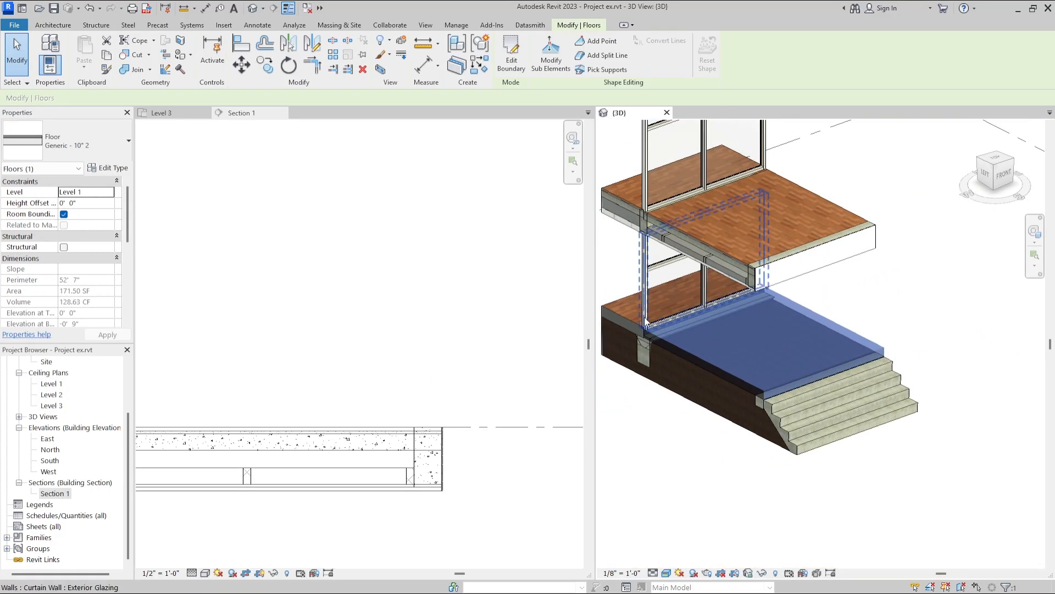
Split the Level 1 floors on both sides of the curtain wall into parts and examine their exposed layers.
click(874, 297)
scroll(777, 386, up, 5)
scroll(828, 394, down, 5)
scroll(685, 301, up, 5)
middle_drag(685, 301, 747, 367)
click(696, 305)
click(880, 280)
scroll(914, 325, up, 5)
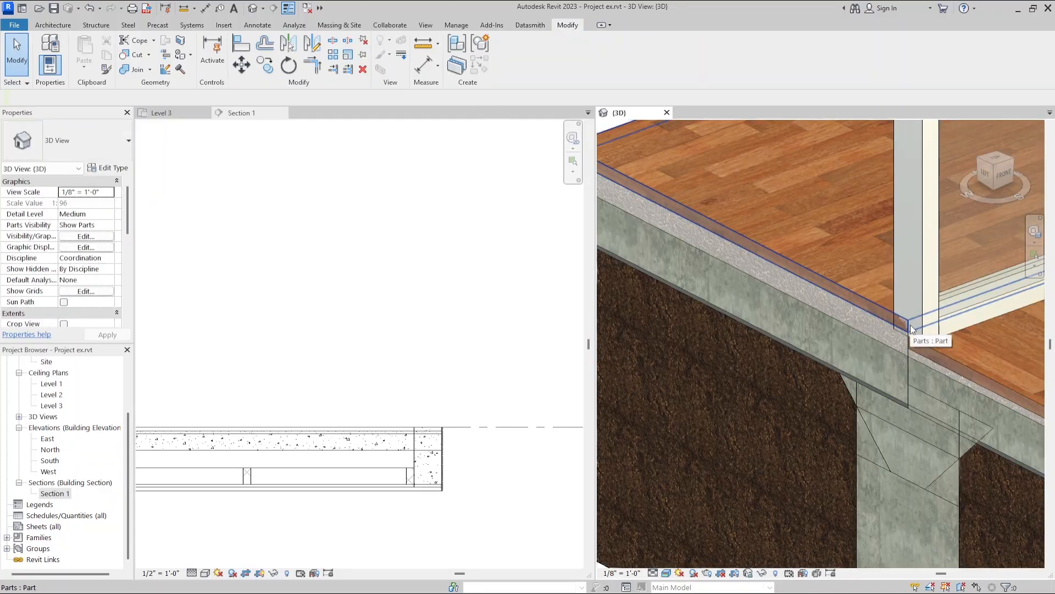
scroll(915, 324, down, 6)
scroll(764, 339, up, 3)
scroll(764, 340, down, 3)
scroll(668, 248, up, 3)
scroll(669, 247, down, 4)
Edit the entrance stair and select its monolithic run in the section view.
scroll(445, 230, down, 2)
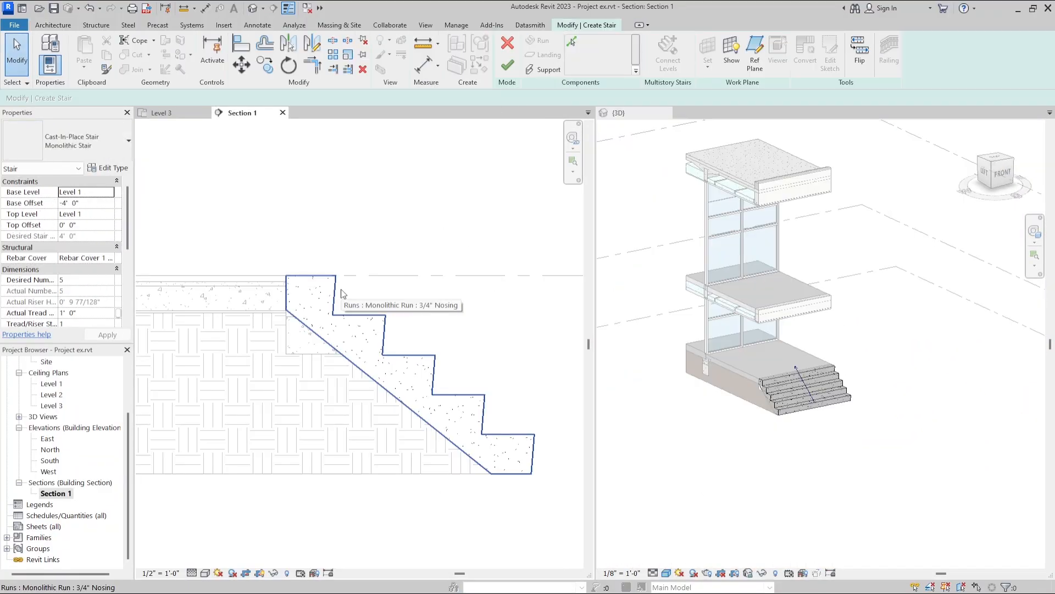
click(314, 295)
drag(261, 259, 355, 310)
scroll(350, 331, down, 2)
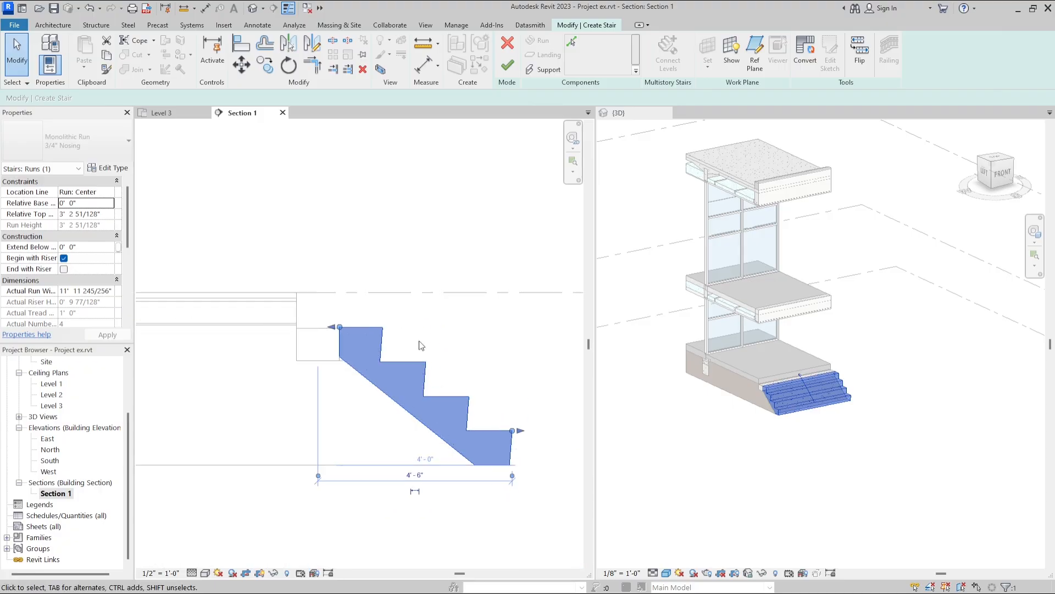
click(747, 341)
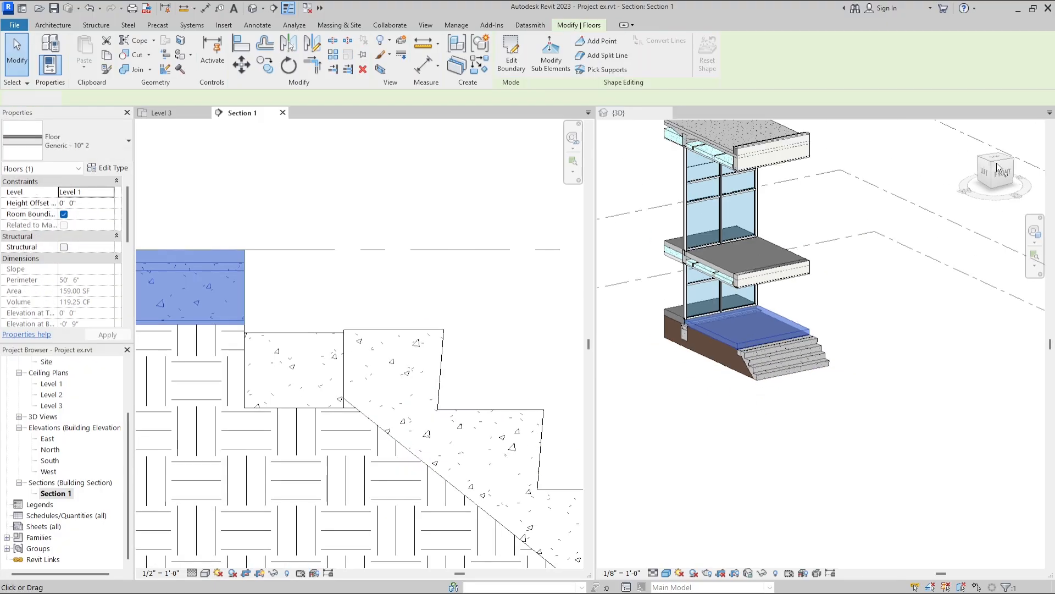
Edit the boundary of the front Level 1 floor and move its front edge toward the stairs.
click(811, 294)
click(511, 59)
scroll(760, 345, up, 5)
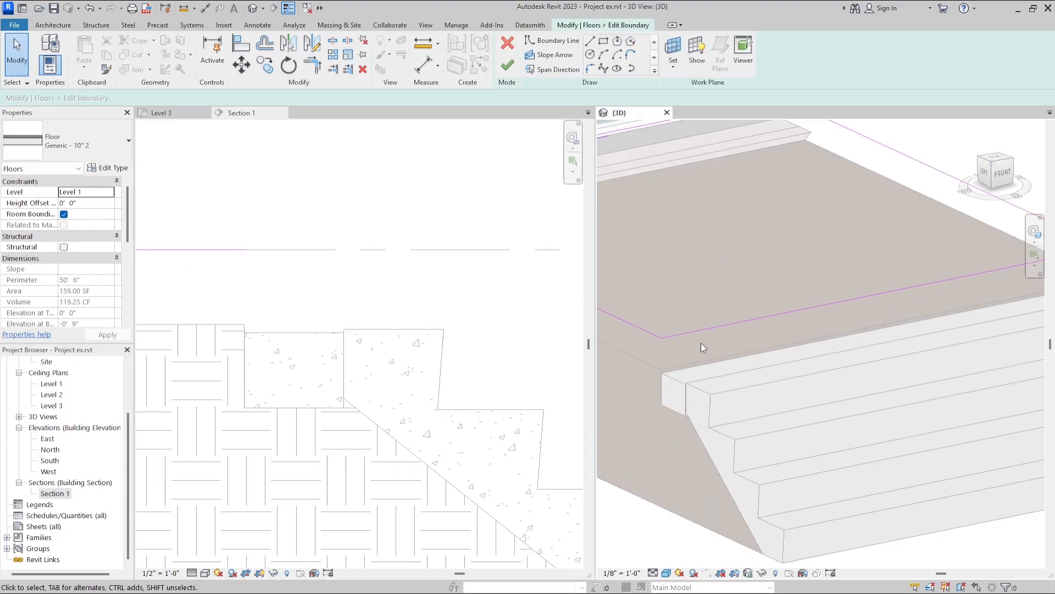
click(751, 349)
mouse_move(751, 350)
mouse_down()
mouse_move(706, 350)
mouse_move(718, 347)
mouse_up()
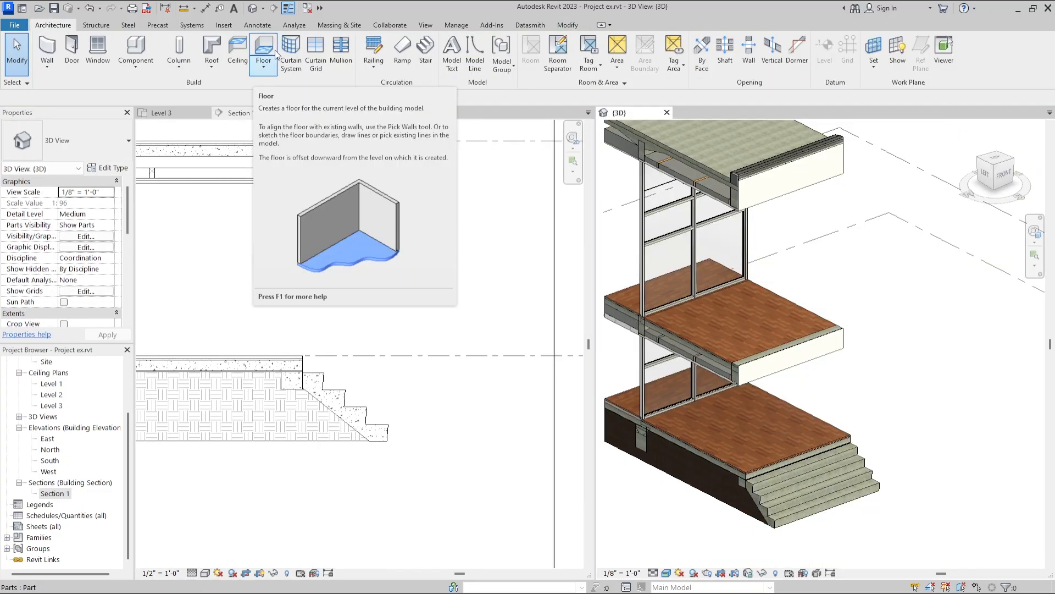
Start an in-place mass named Mass 11 and set its work plane to the concrete side face beside the top step.
click(331, 25)
click(122, 65)
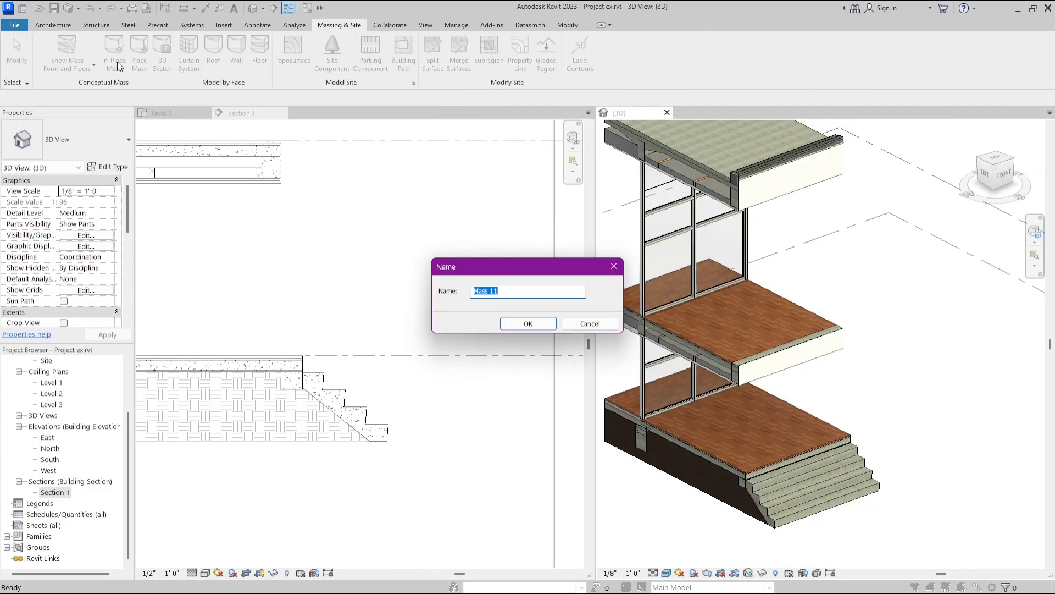
click(527, 325)
scroll(756, 508, up, 6)
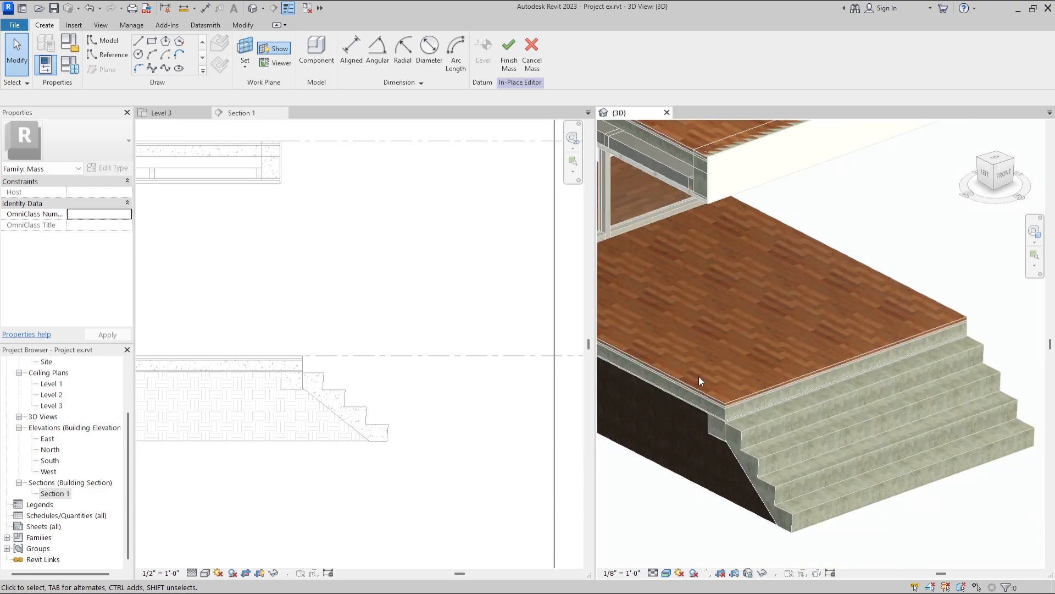
click(245, 48)
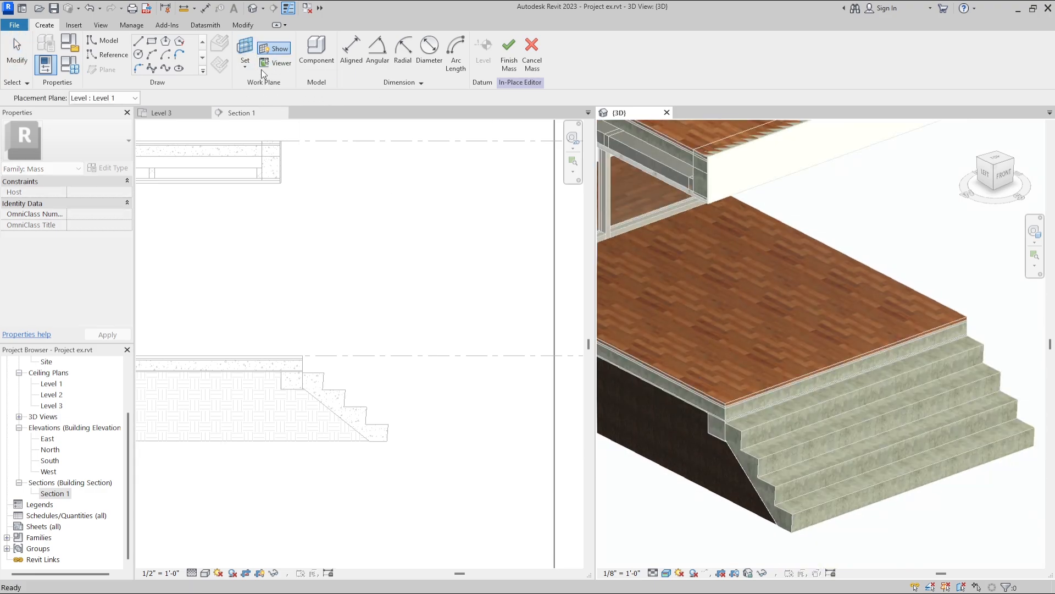
click(717, 430)
scroll(726, 417, up, 4)
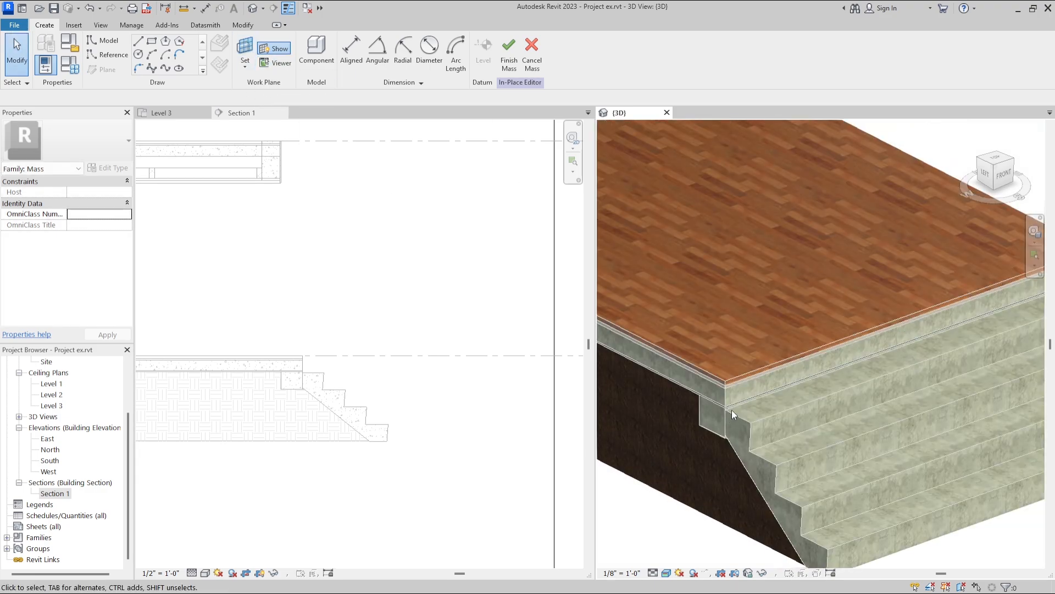
Draw the outer line of the stair finish from the floor edge down over the upper steps, viewed from the left side.
click(986, 176)
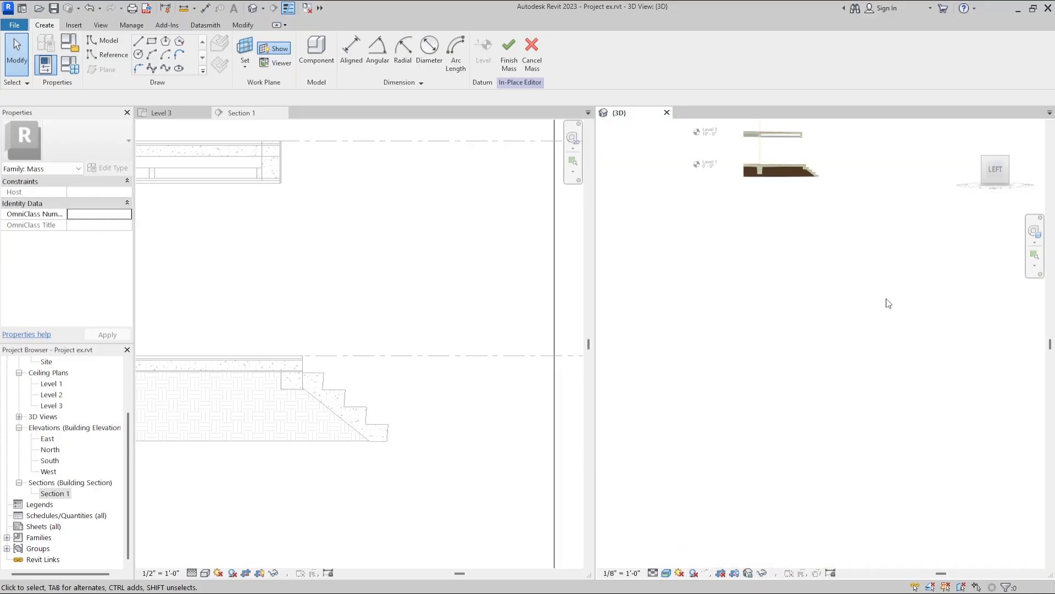
click(138, 41)
scroll(678, 259, up, 6)
click(681, 257)
click(698, 257)
click(699, 376)
click(839, 347)
click(838, 473)
click(925, 421)
Continue the outer line down to the ground and trace the concrete treads and risers to close the stair finish profile.
scroll(925, 465, up, 4)
click(874, 481)
scroll(879, 467, down, 3)
click(884, 536)
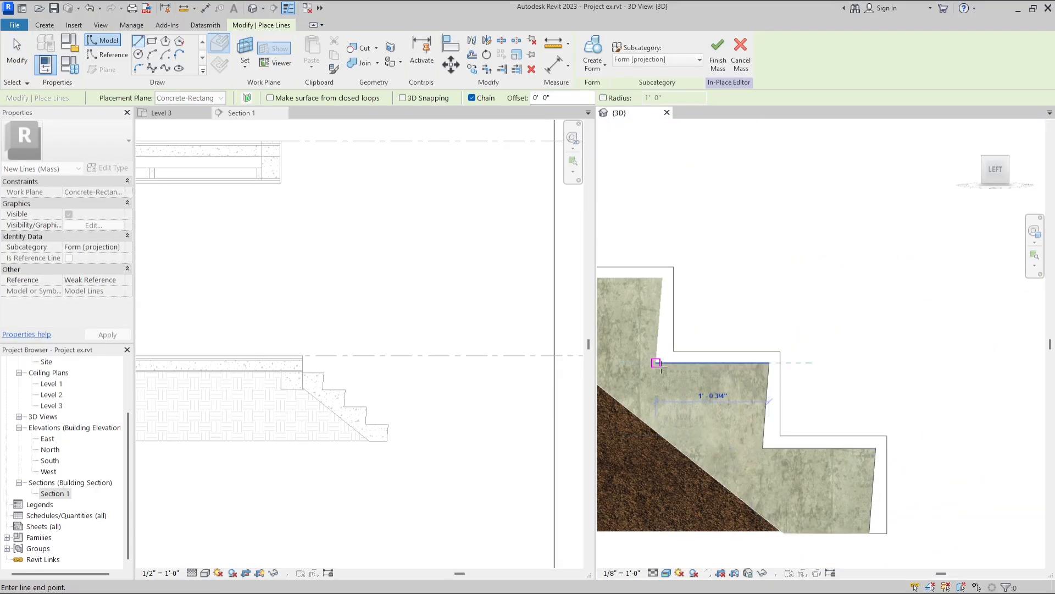
click(768, 363)
key(Escape)
key(Escape)
Select the stepped profile lines and create a solid form from them.
scroll(782, 301, down, 6)
drag(857, 440, 704, 297)
click(612, 89)
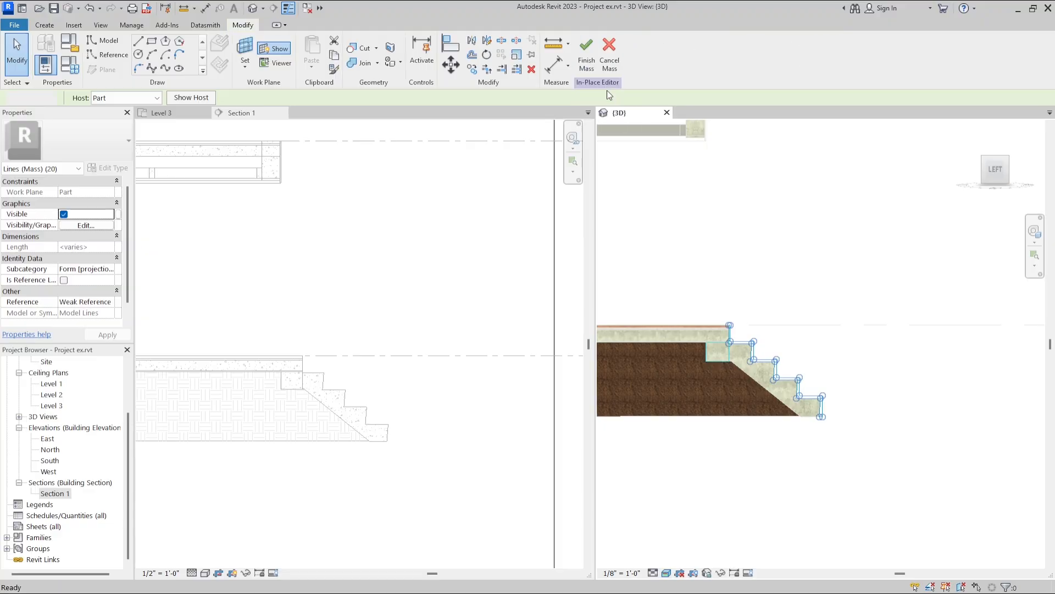
shift+middle_drag(808, 354, 944, 276)
drag(651, 401, 913, 308)
Extend the stair finish form across the full width of the stairs and check its far edge.
shift+middle_drag(917, 313, 775, 330)
scroll(948, 361, up, 2)
scroll(949, 360, up, 4)
scroll(949, 357, down, 3)
shift+middle_drag(949, 357, 734, 291)
scroll(731, 295, up, 2)
scroll(730, 295, up, 4)
click(657, 182)
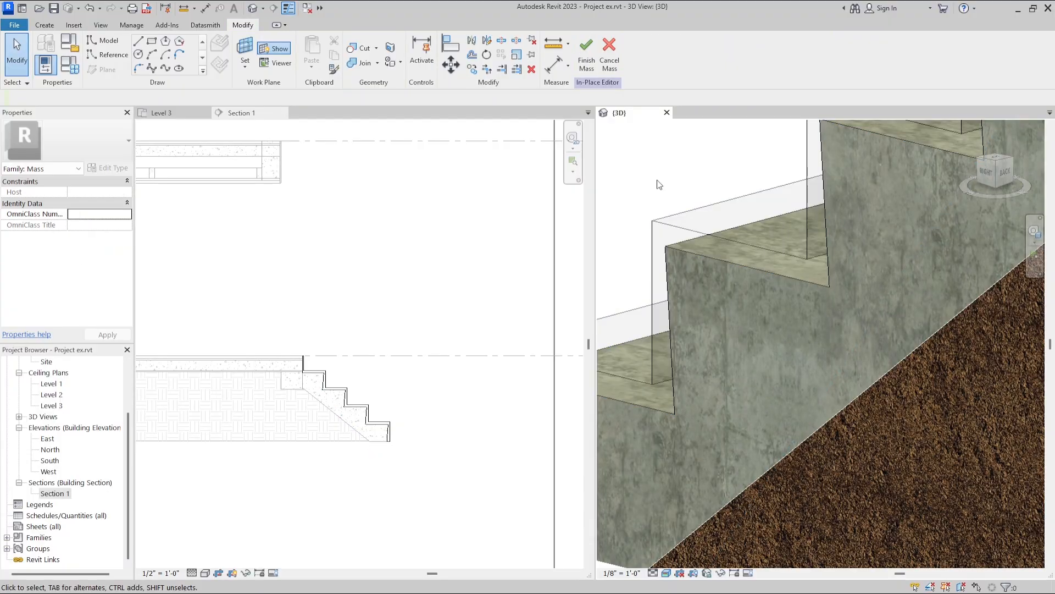
Set the stair finish form's material to Slab, Screed after searching for "cement", and finish the mass.
click(690, 236)
click(120, 225)
text(cement)
click(218, 175)
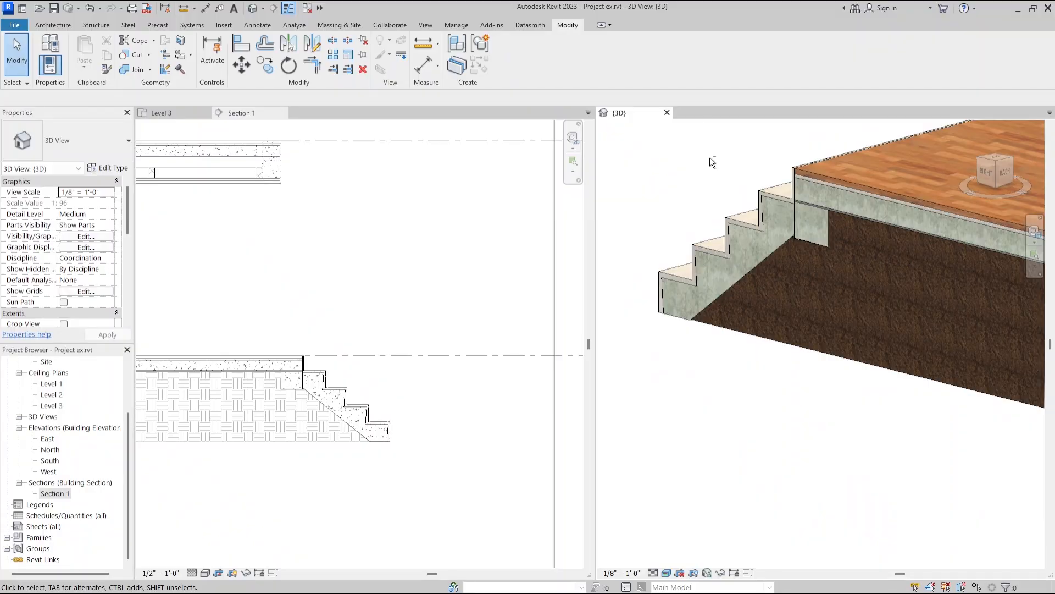
shift+middle_drag(710, 163, 1015, 220)
shift+middle_drag(728, 318, 852, 414)
scroll(853, 413, down, 2)
scroll(900, 425, down, 3)
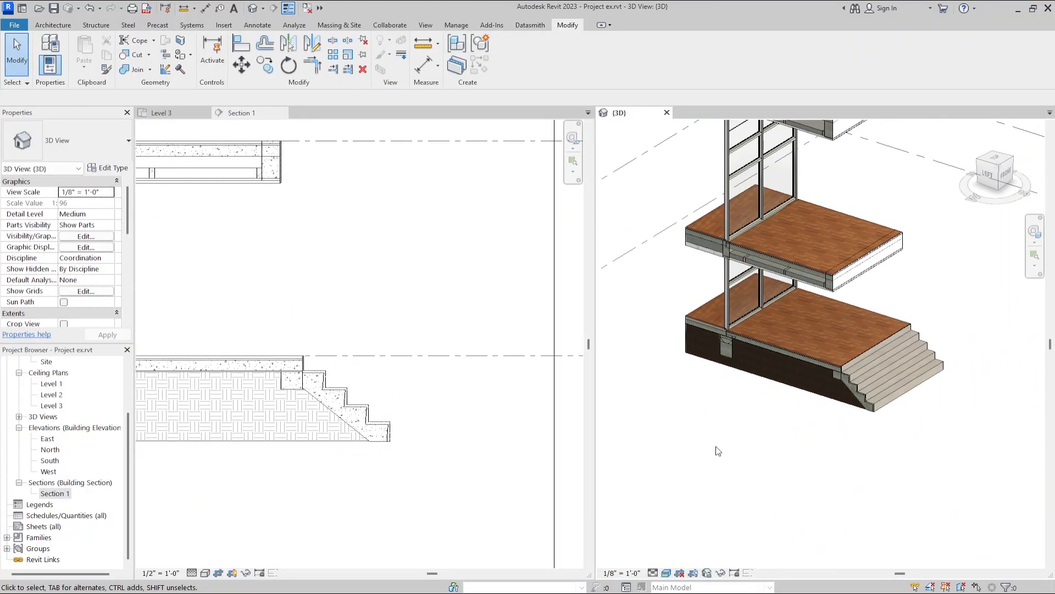
Edit the earth form's profile in the section, levelling and lowering its top around the foundation beneath the floor slabs.
scroll(759, 450, down, 3)
scroll(811, 308, up, 3)
scroll(764, 379, up, 2)
scroll(824, 344, down, 2)
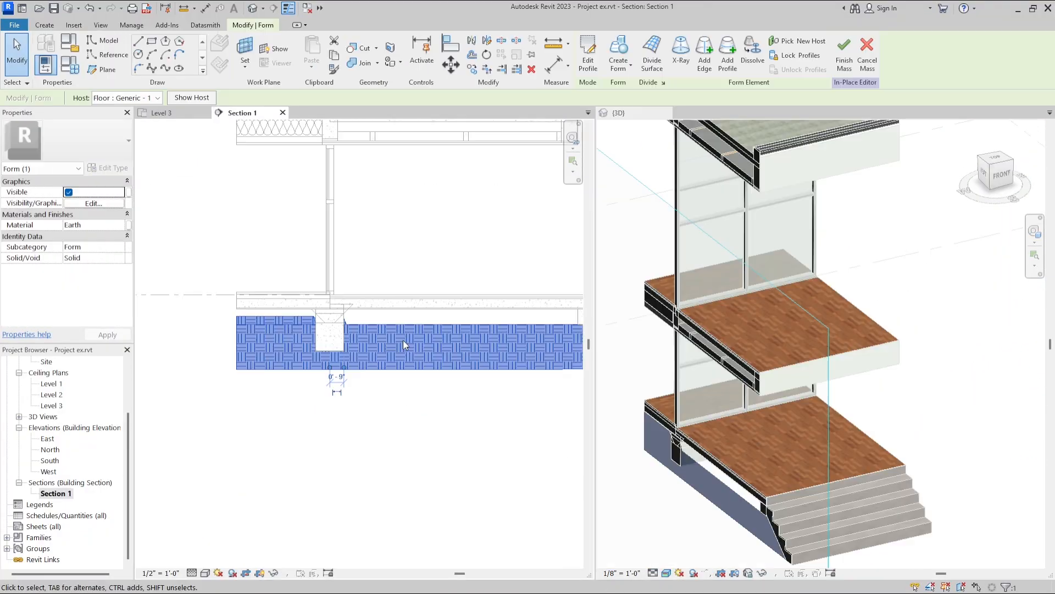
click(587, 61)
click(589, 73)
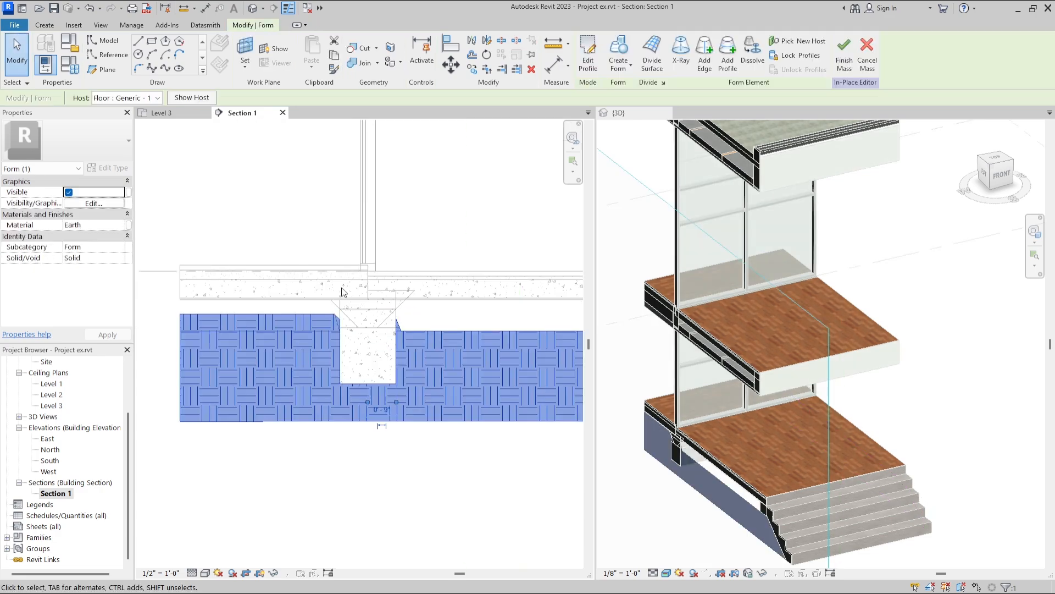
click(587, 59)
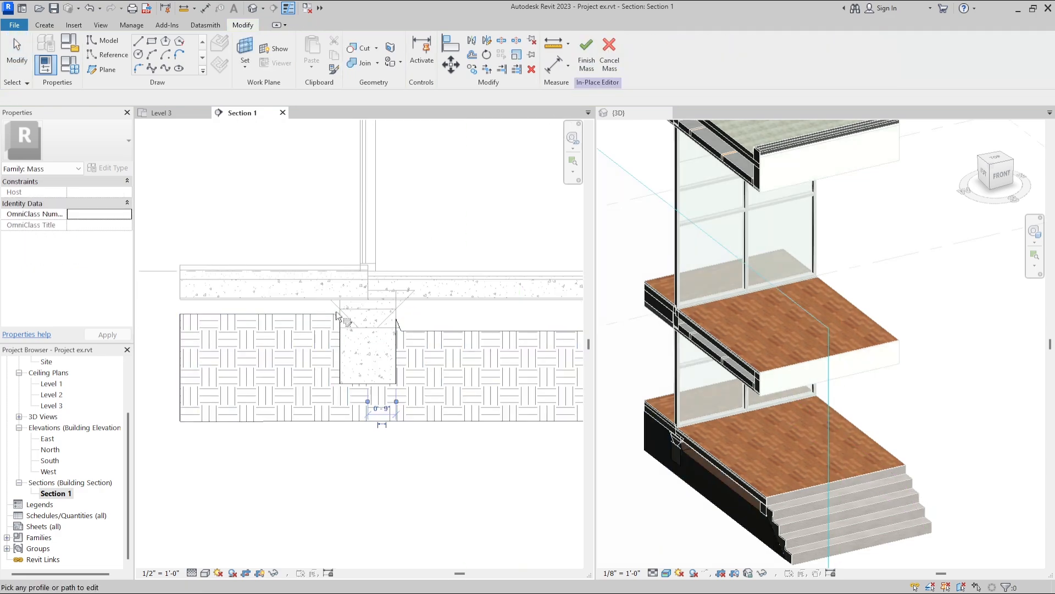
scroll(336, 314, up, 2)
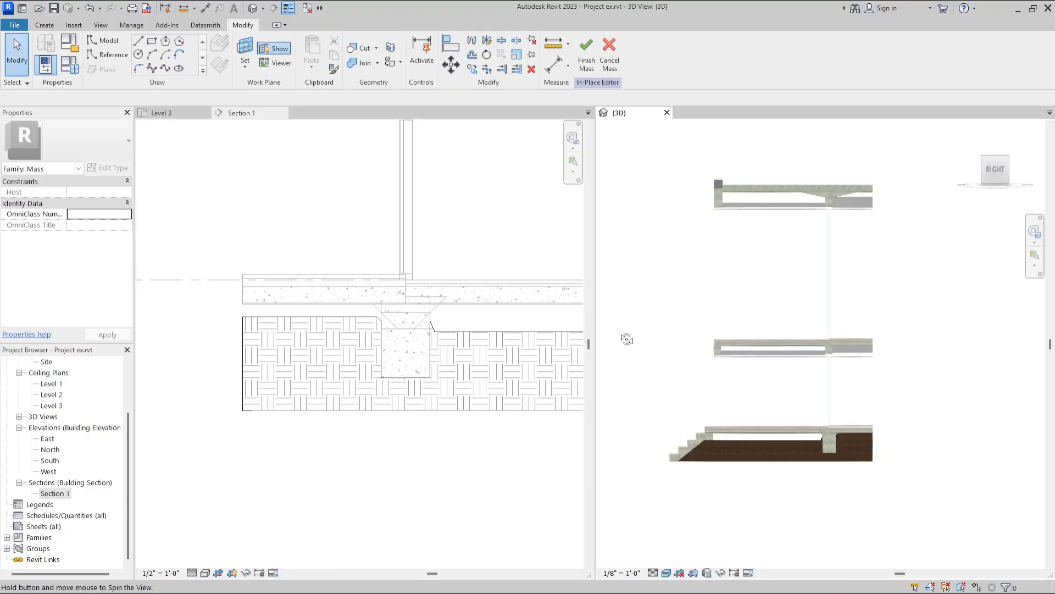
shift+middle_drag(627, 339, 672, 421)
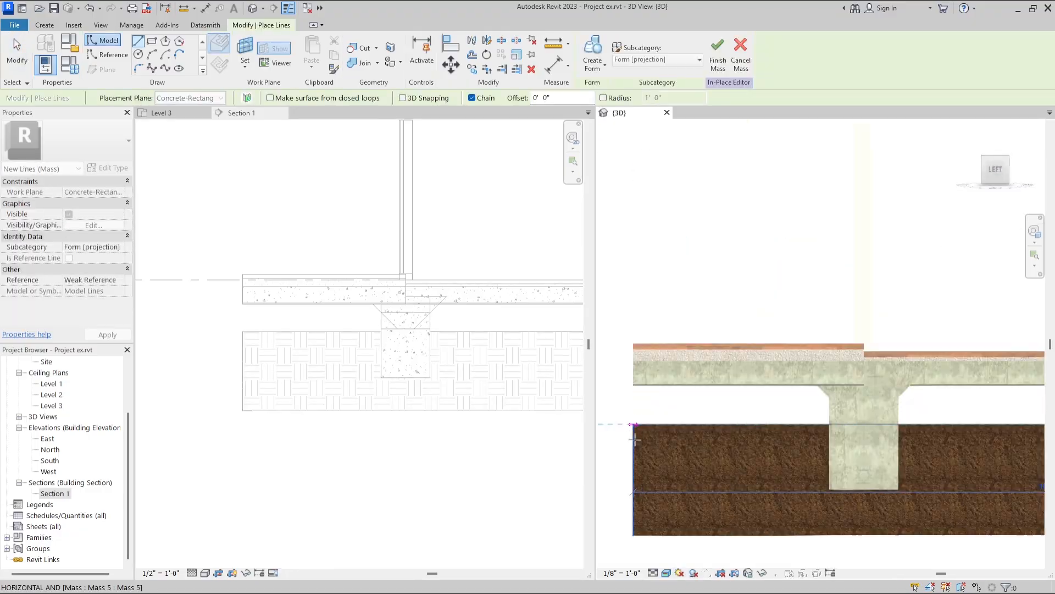
Sketch a profile filling the gap between the earth and the floor slabs around the foundation, and create a solid form from it.
scroll(635, 429, up, 4)
click(633, 414)
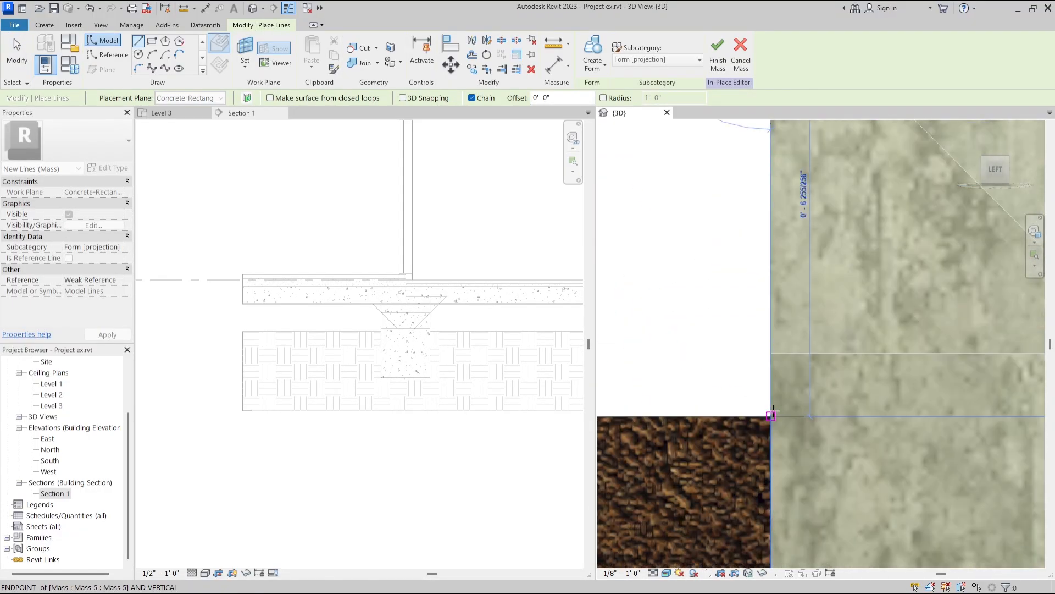
scroll(891, 298, down, 5)
click(605, 64)
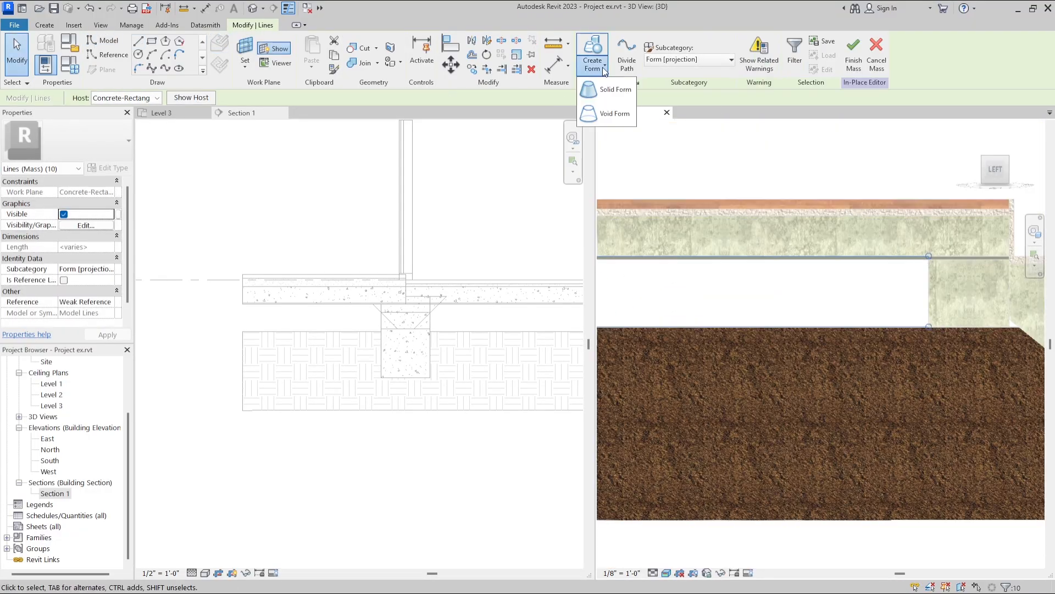
click(613, 134)
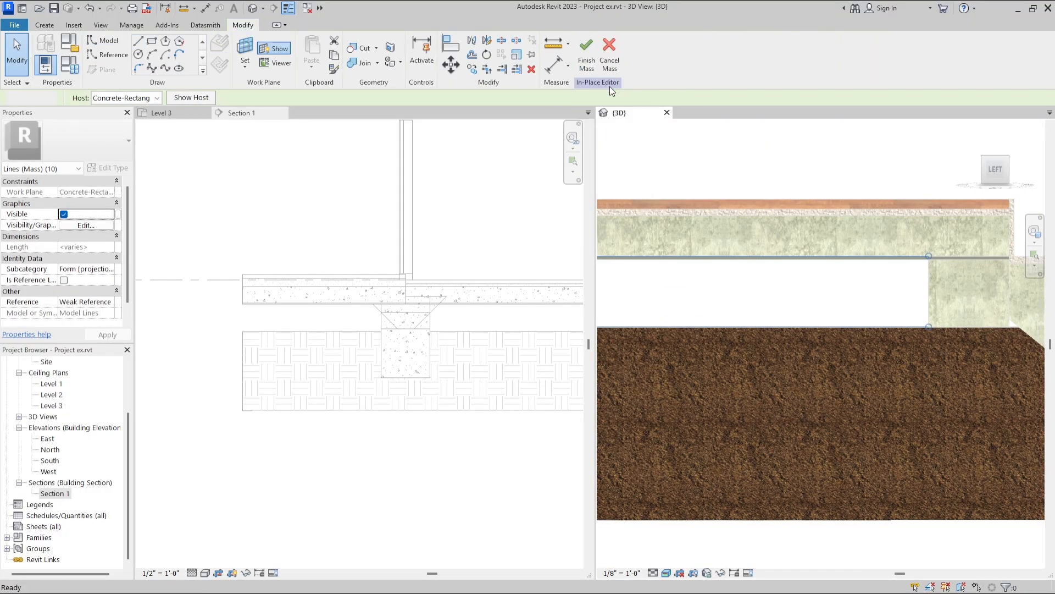
scroll(918, 265, down, 2)
shift+middle_drag(957, 256, 889, 322)
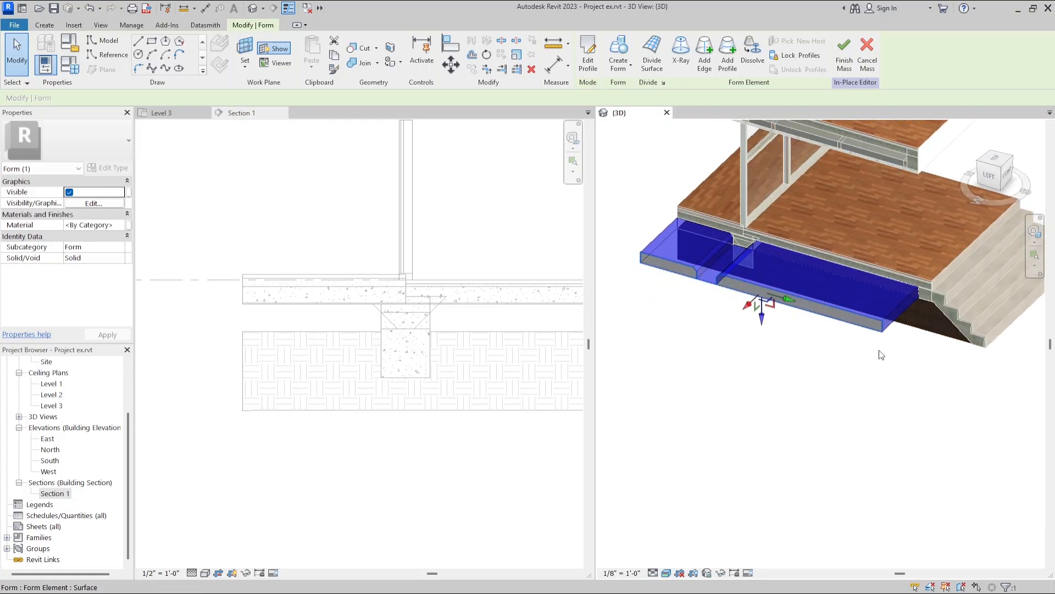
Set the fill form's material to the polyisocyanurate insulation found by searching for "insu".
click(885, 376)
shift+middle_drag(885, 379, 852, 394)
click(816, 322)
click(93, 224)
click(128, 223)
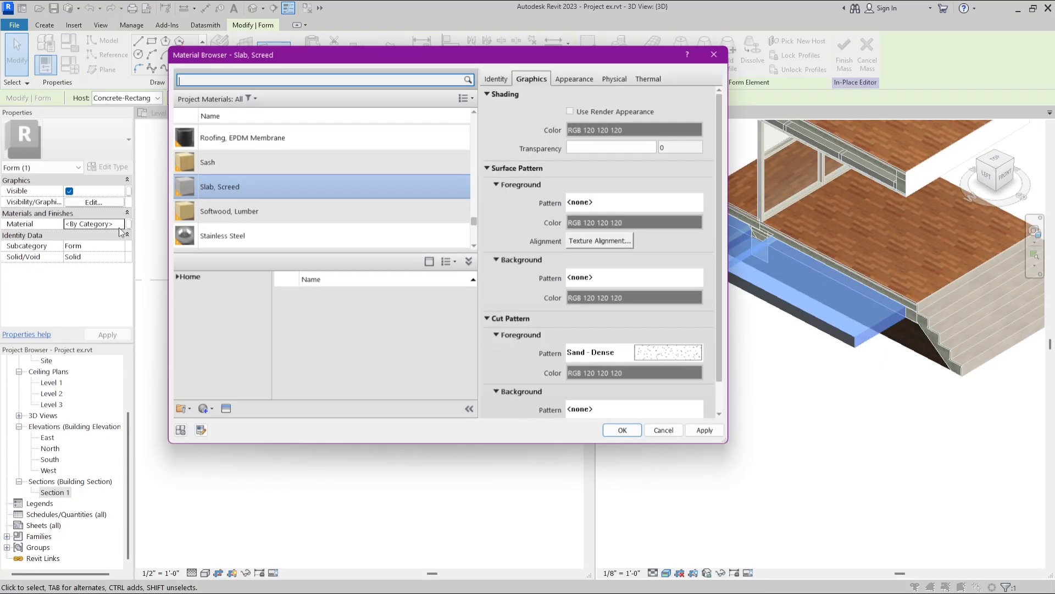
click(201, 82)
text(insu)
scroll(365, 337, down, 5)
scroll(366, 338, up, 1)
double_click(373, 341)
click(624, 431)
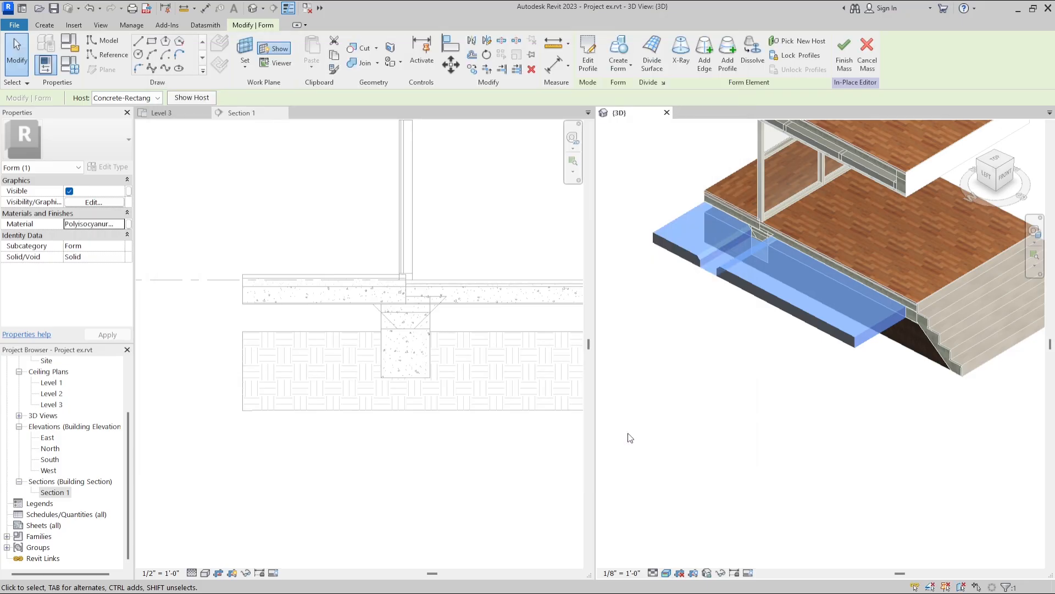
click(728, 384)
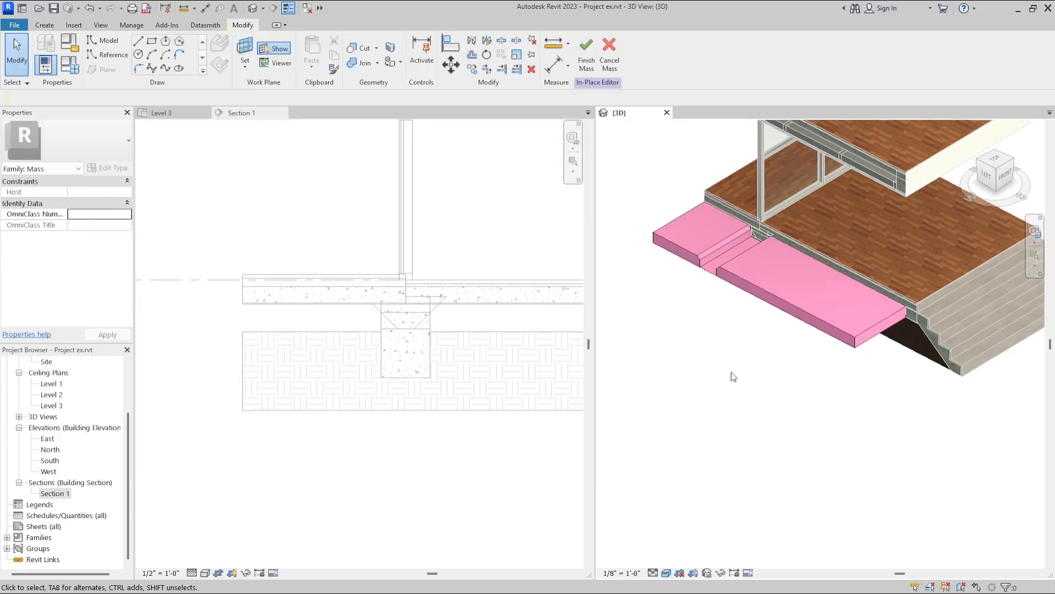
Extend the insulation form beneath the floor to the building's far cut face and finish the mass.
key(Tab)
key(Tab)
click(786, 308)
scroll(686, 400, down, 1)
middle_drag(686, 400, 655, 420)
scroll(867, 366, down, 2)
shift+middle_drag(963, 335, 781, 340)
scroll(780, 340, up, 3)
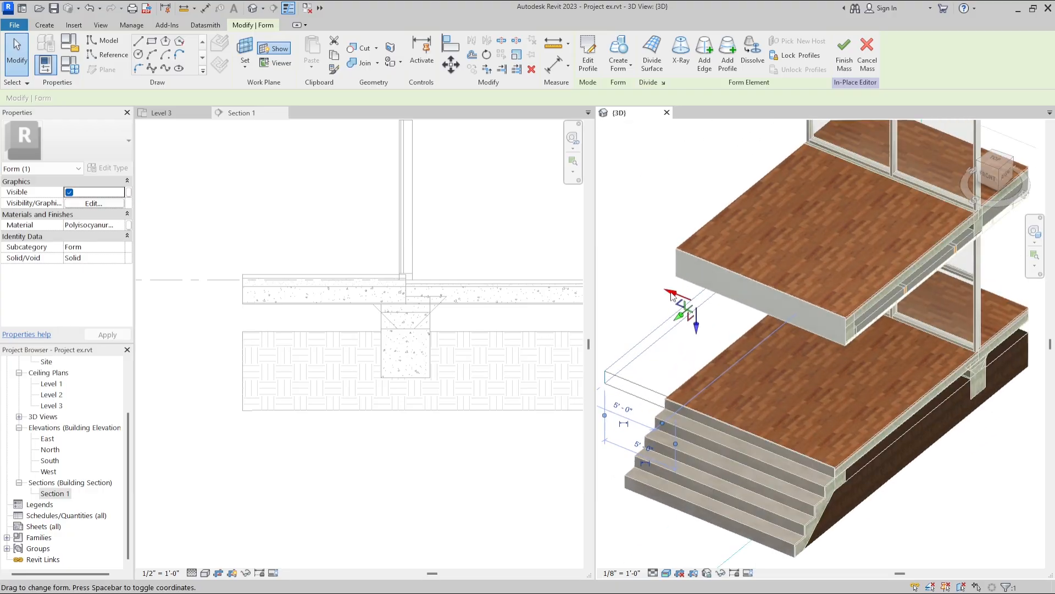
drag(810, 380, 891, 443)
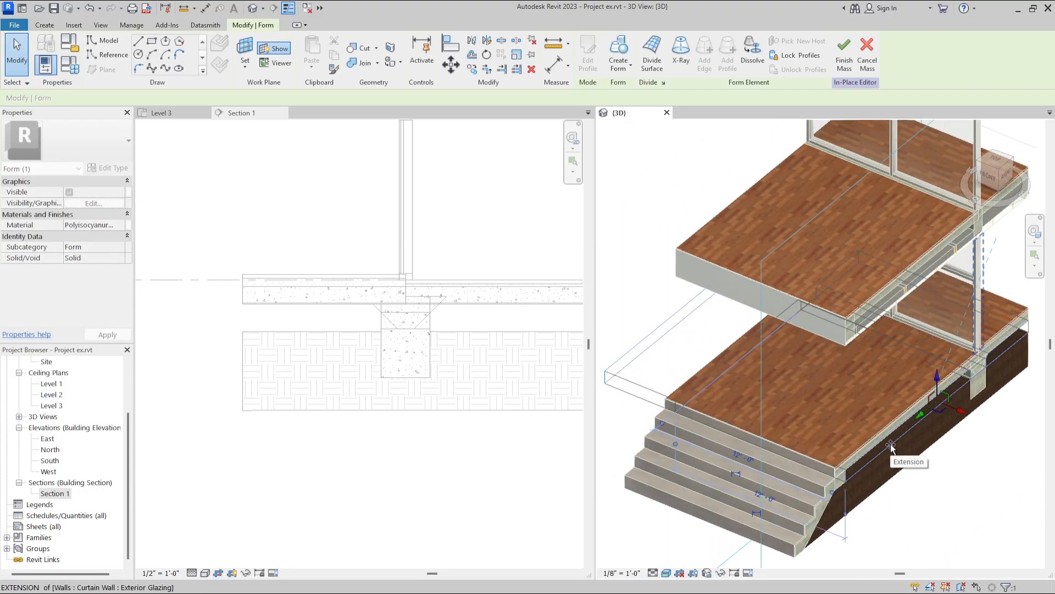
click(976, 519)
scroll(976, 519, down, 2)
middle_drag(975, 519, 777, 354)
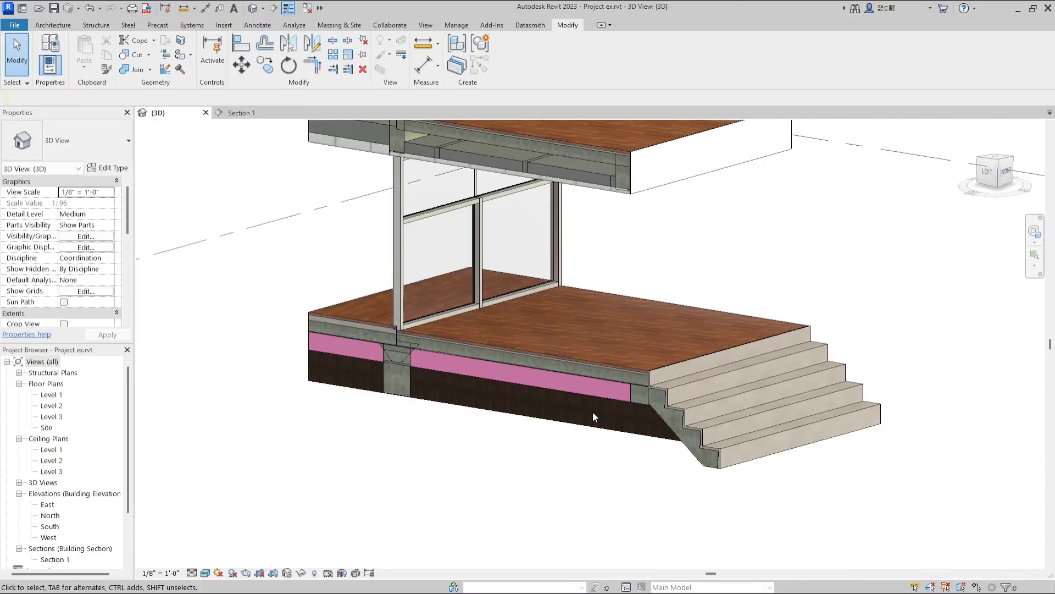
In the earth mass, sketch a closed stepped profile beneath the insulation and around the foundation, and create a solid form from it.
click(581, 432)
click(510, 70)
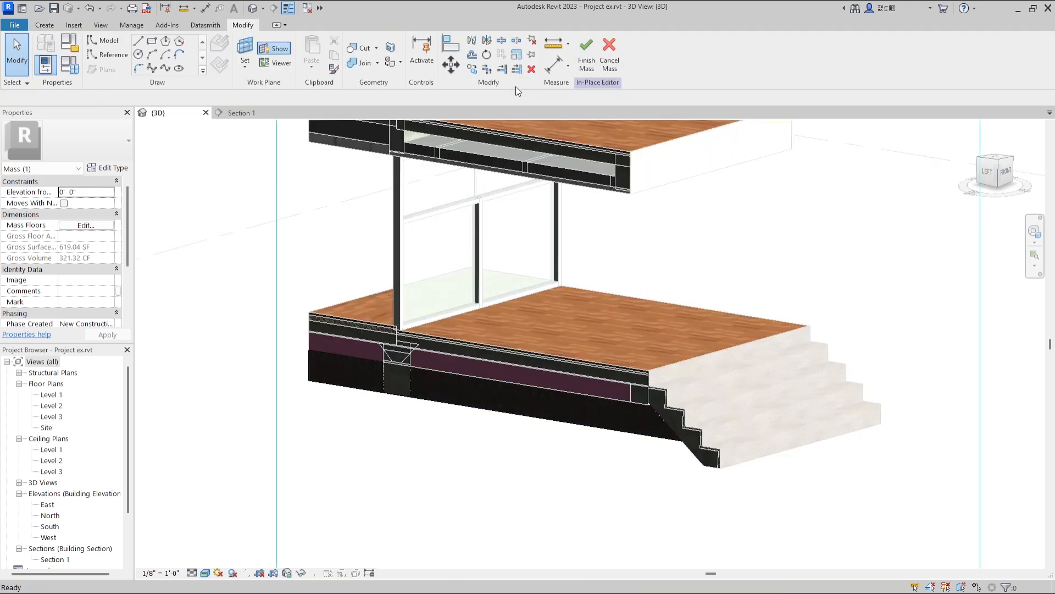
click(505, 416)
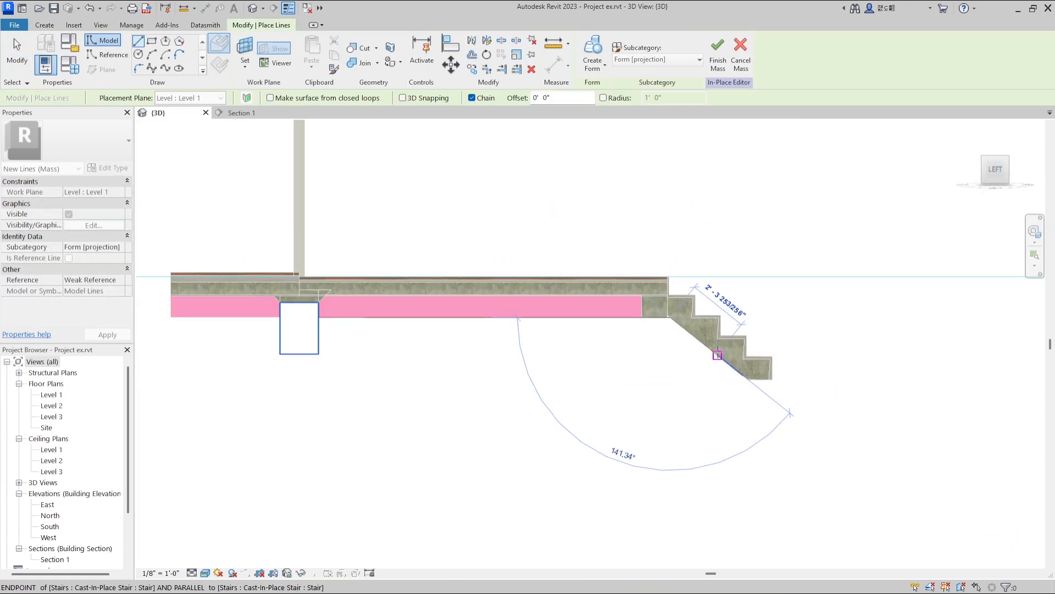
scroll(692, 352, up, 2)
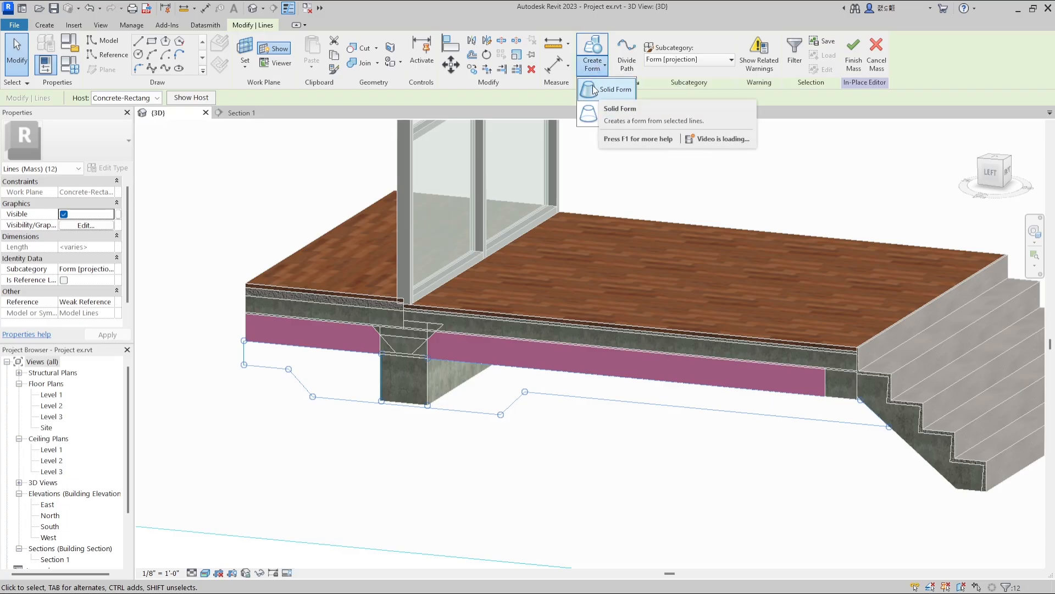
click(594, 87)
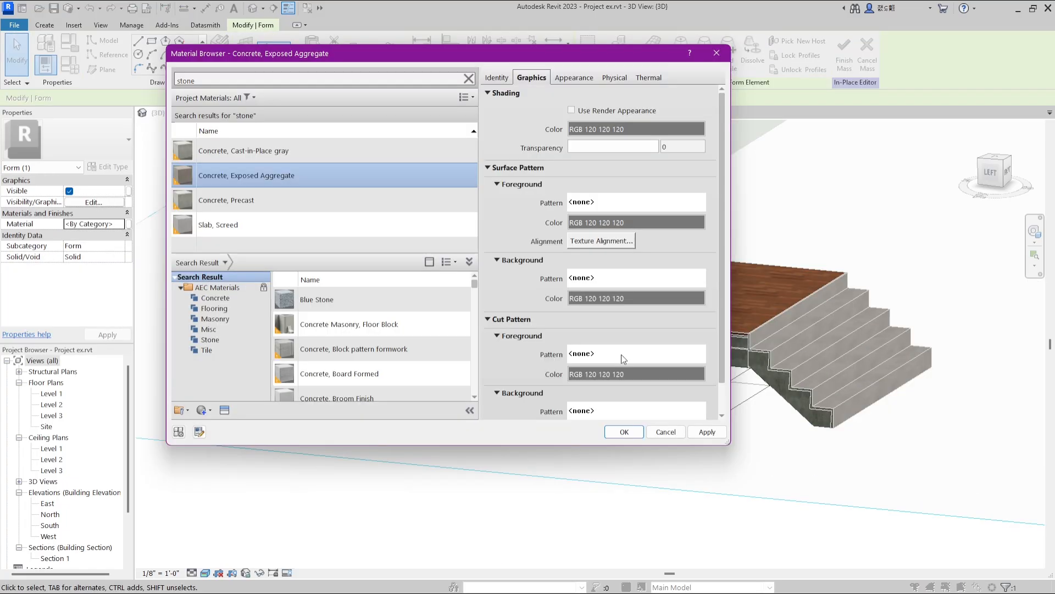
Set the stepped form's material to Concrete, Exposed Aggregate after searching for "stone", and assign it a drafting fill pattern.
click(624, 358)
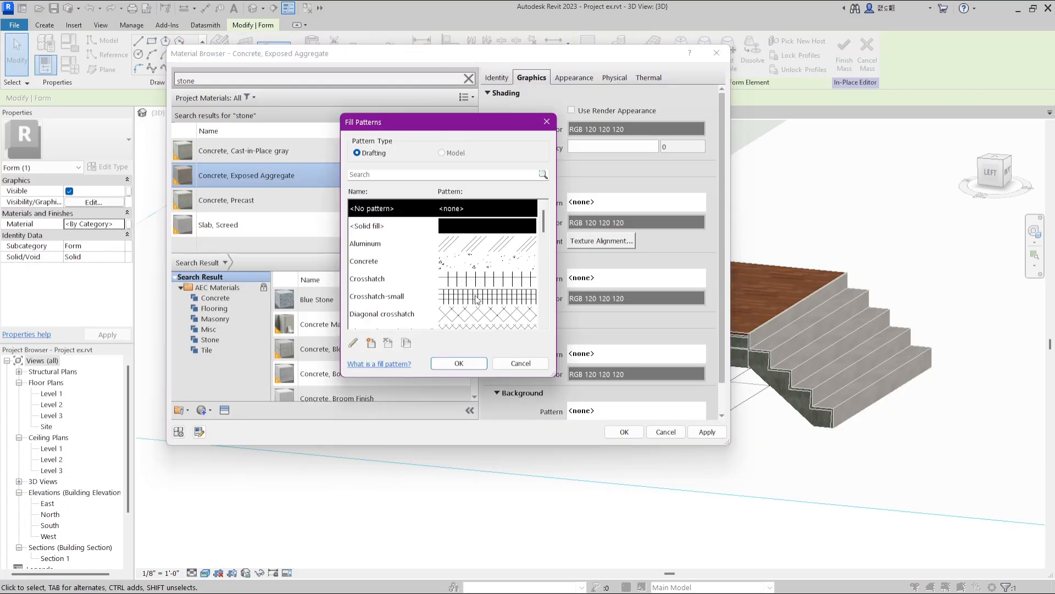
scroll(476, 298, down, 4)
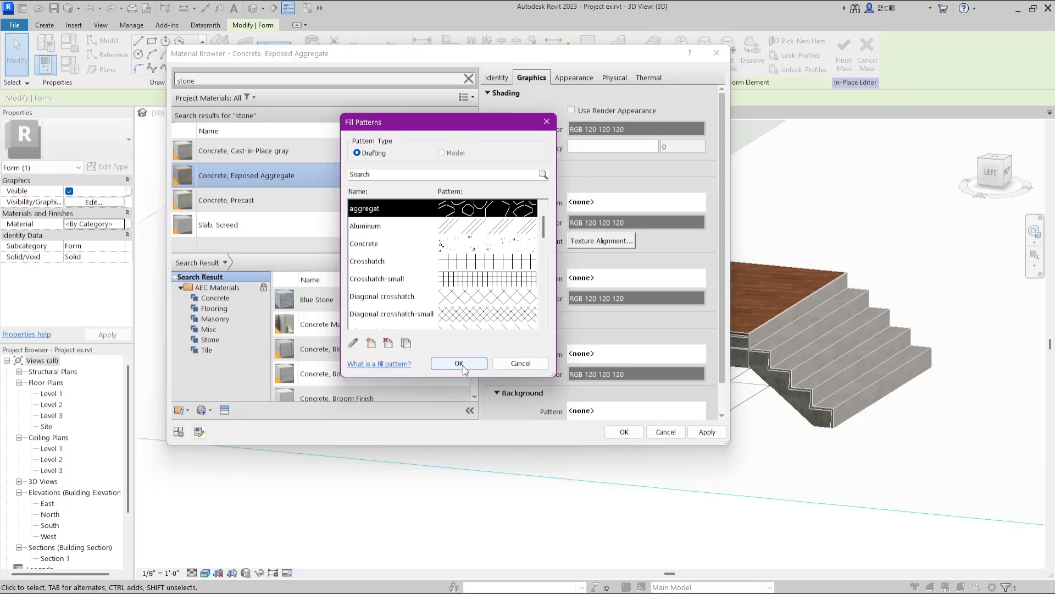
click(459, 364)
click(623, 432)
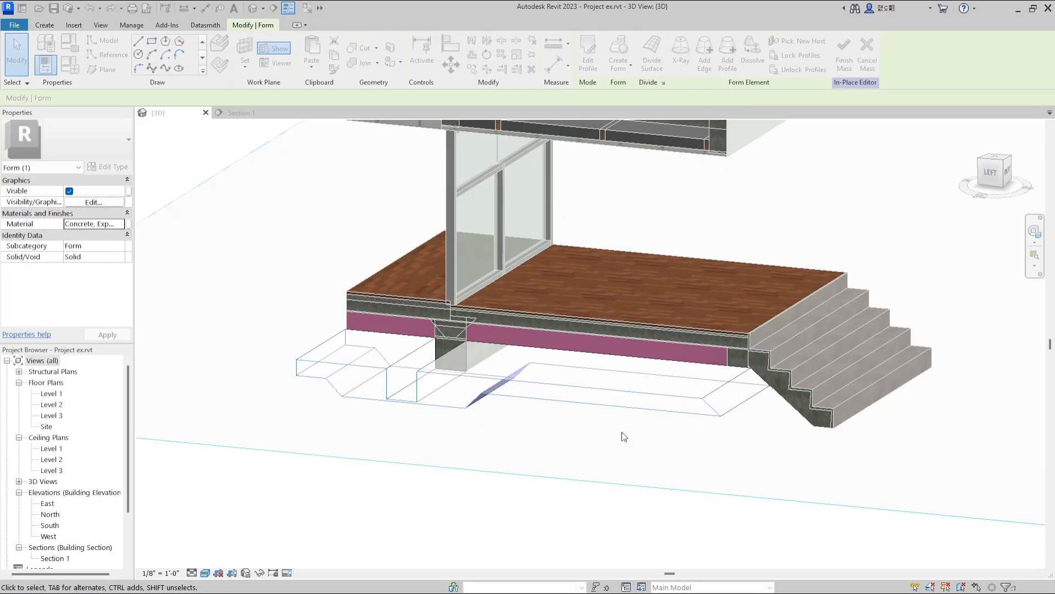
click(618, 437)
Sketch the earth profile below the aggregate layer, following its stepped underside to the stairs, and create a solid form from it.
scroll(432, 393, up, 5)
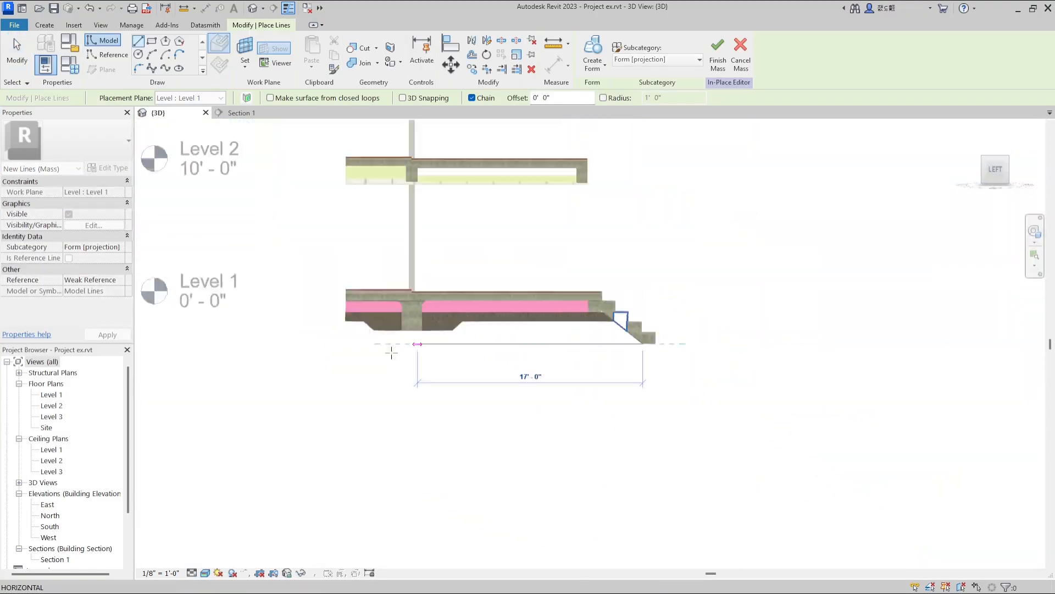
click(346, 343)
click(347, 321)
scroll(361, 326, up, 7)
click(420, 266)
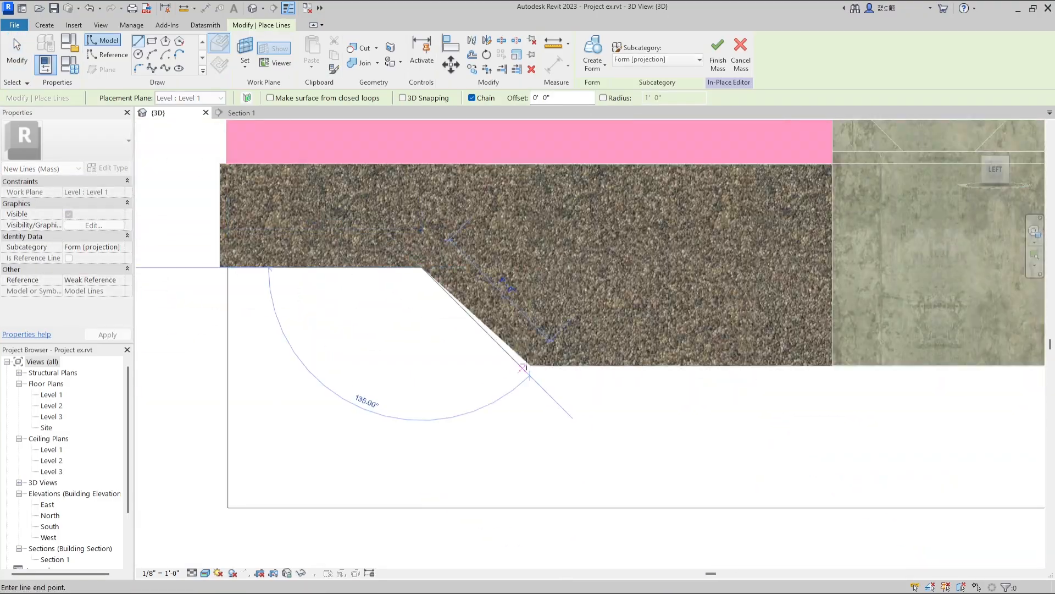
click(523, 367)
scroll(755, 382, up, 6)
click(755, 383)
click(833, 281)
scroll(734, 257, down, 4)
key(Escape)
click(594, 65)
click(594, 94)
Set the lower form's material to Earth after searching for "ear", and finish the mass.
scroll(704, 252, down, 4)
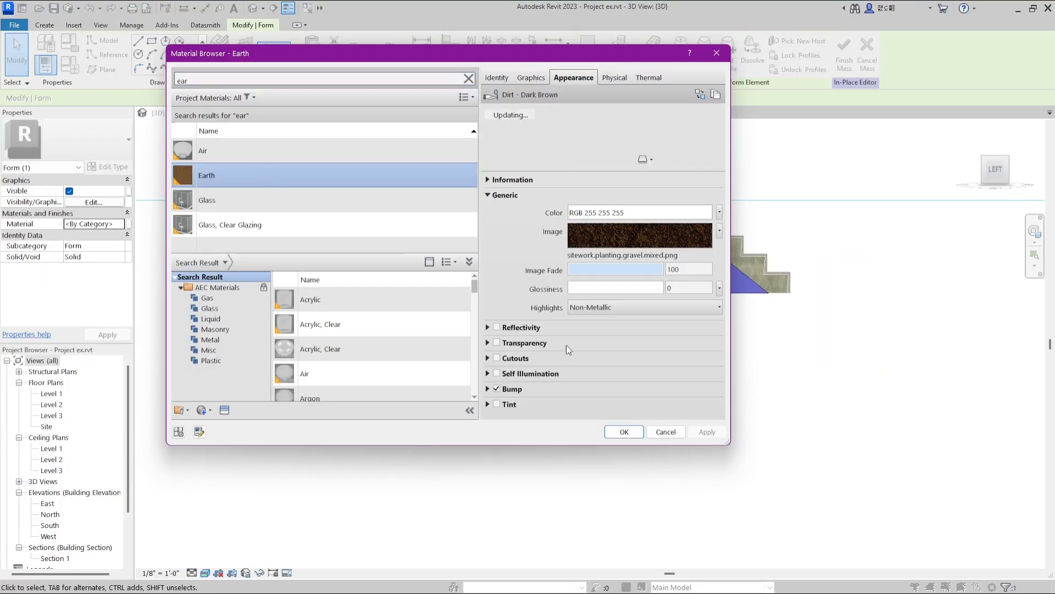
click(624, 432)
click(844, 60)
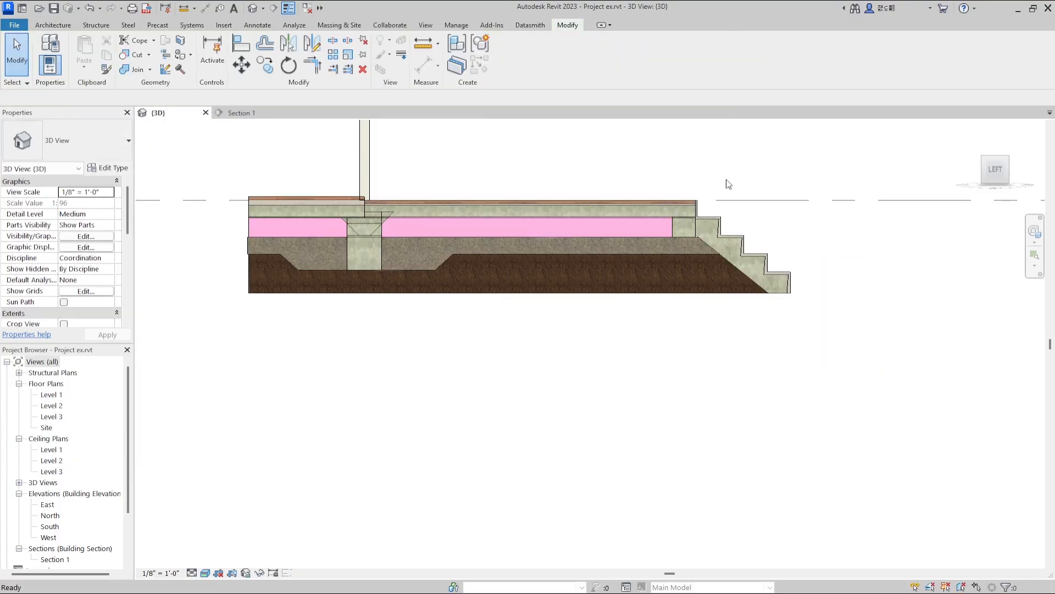
Examine the whole building section in 3D and the ground layers around the foundation.
scroll(568, 364, down, 3)
shift+middle_drag(569, 364, 681, 389)
scroll(632, 385, down, 4)
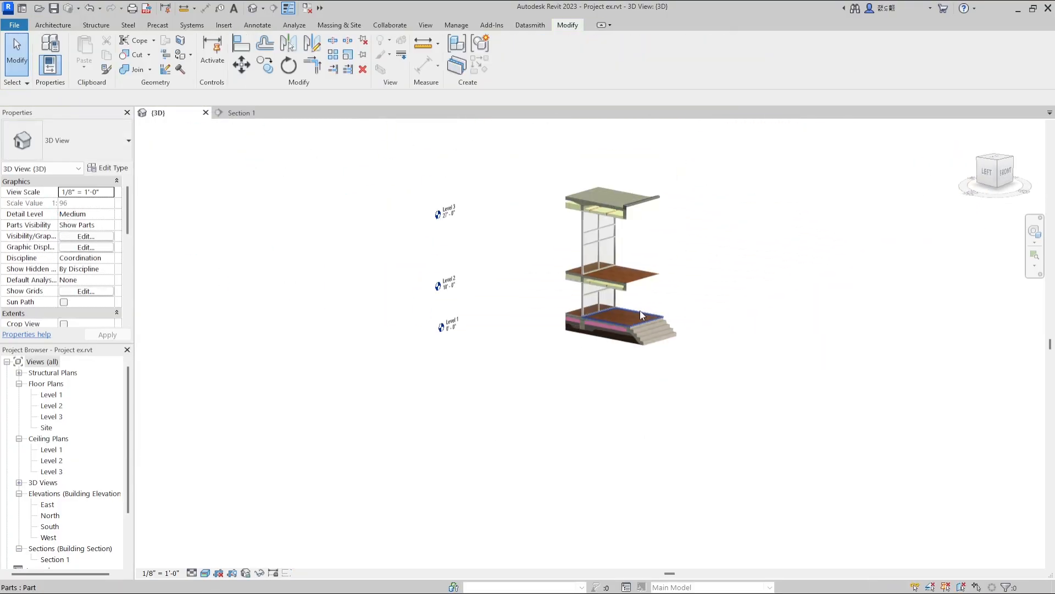
scroll(639, 319, up, 7)
scroll(565, 381, up, 3)
scroll(224, 343, up, 4)
scroll(454, 326, up, 2)
scroll(454, 325, down, 7)
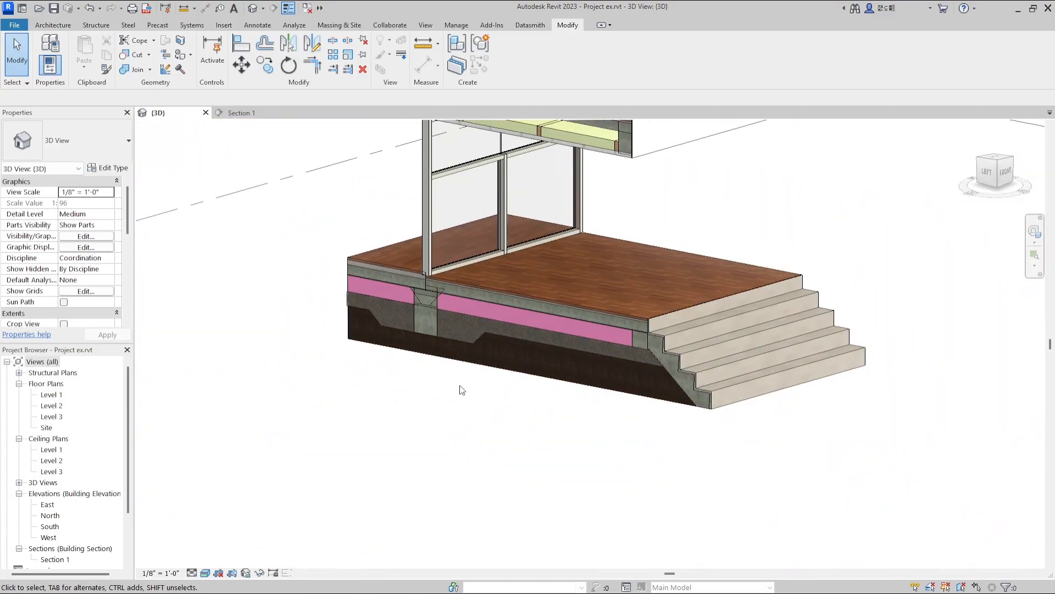
Start a new in-place mass for a pipe beside the foundation.
click(334, 25)
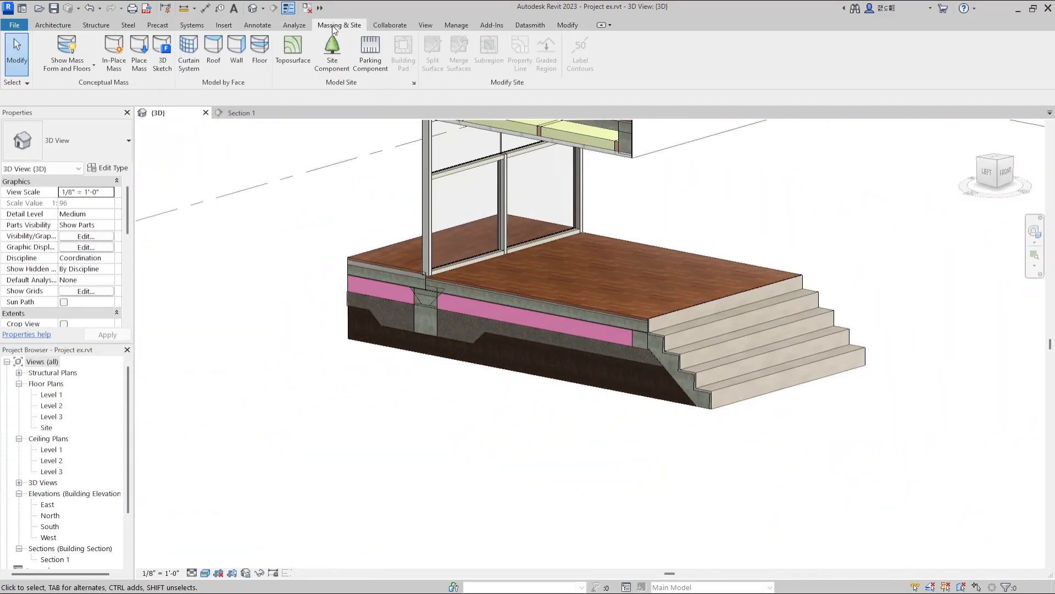
click(120, 67)
click(523, 322)
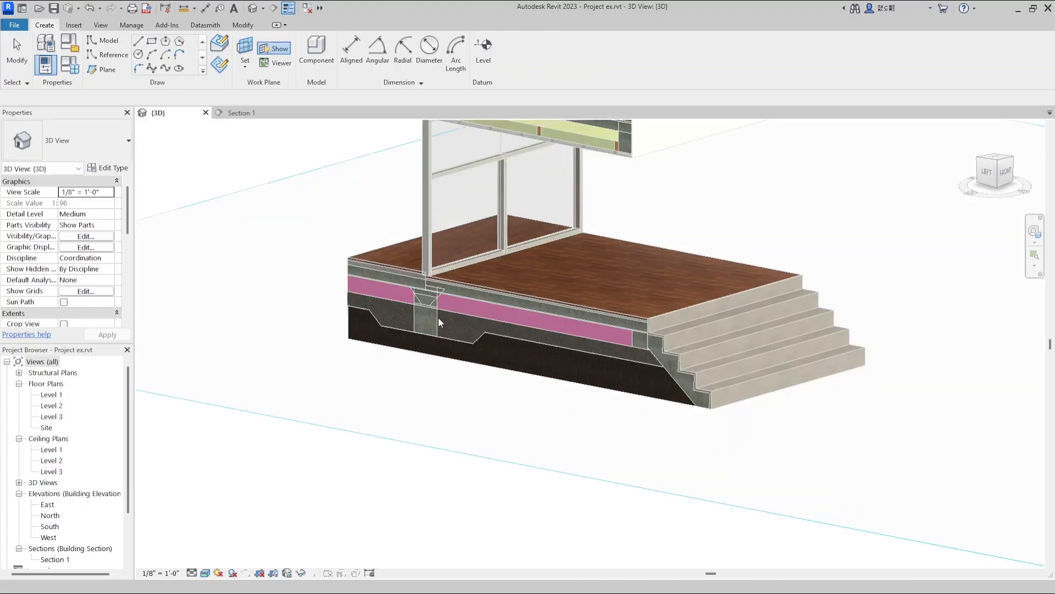
scroll(437, 329, up, 3)
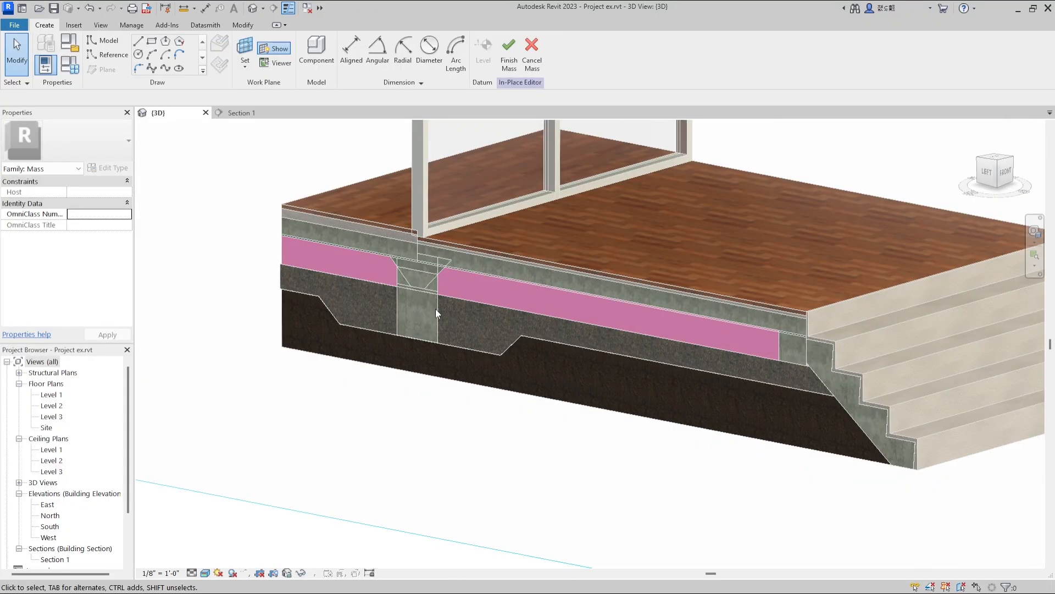
key(Escape)
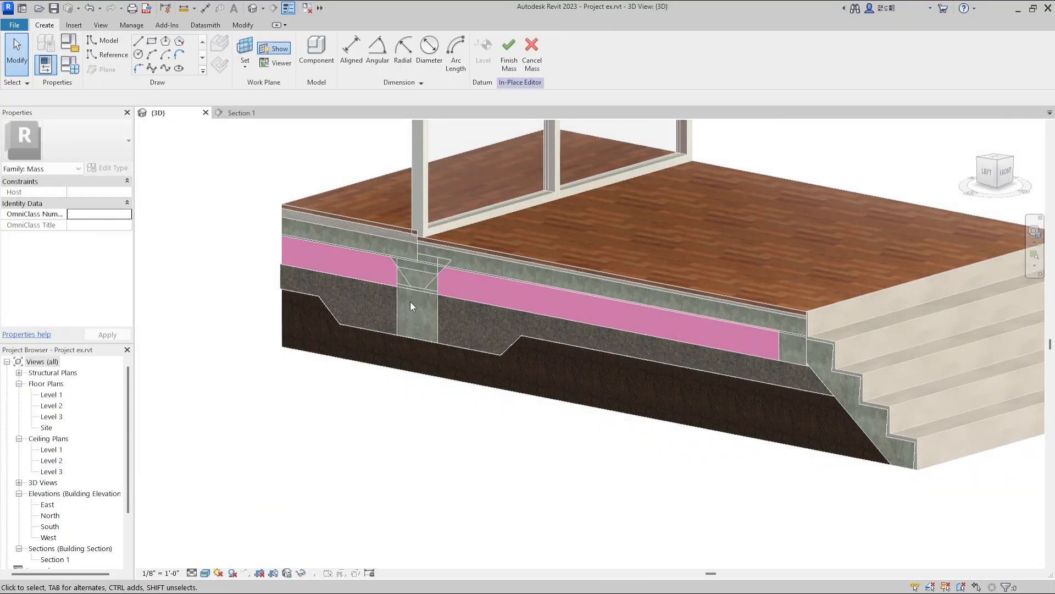
Sketch two concentric circles in the aggregate layer beside the foundation and create a solid cylinder from them.
click(986, 184)
scroll(522, 372, up, 6)
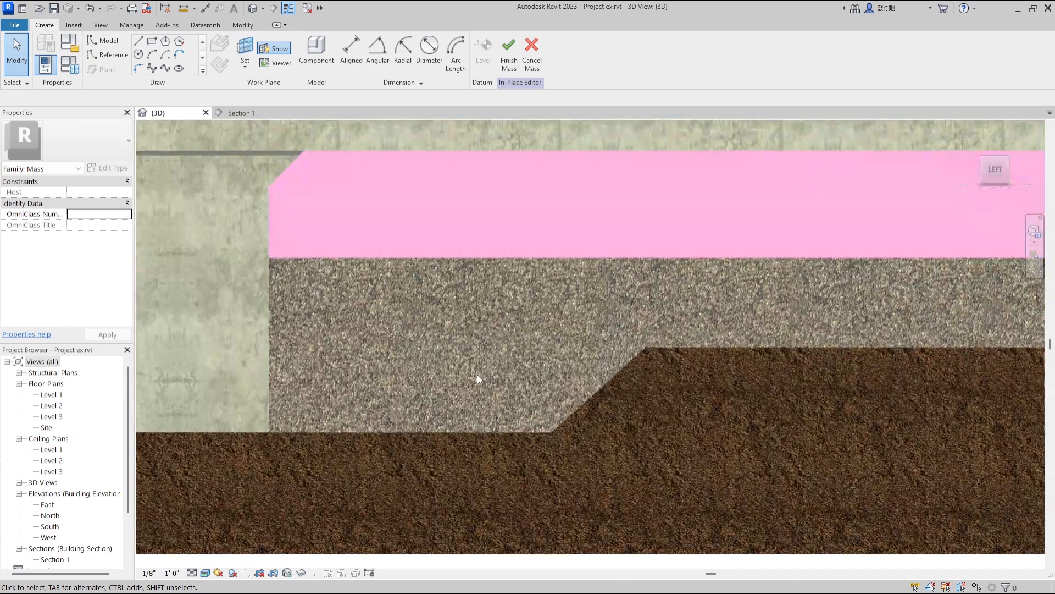
key(l)
key(i)
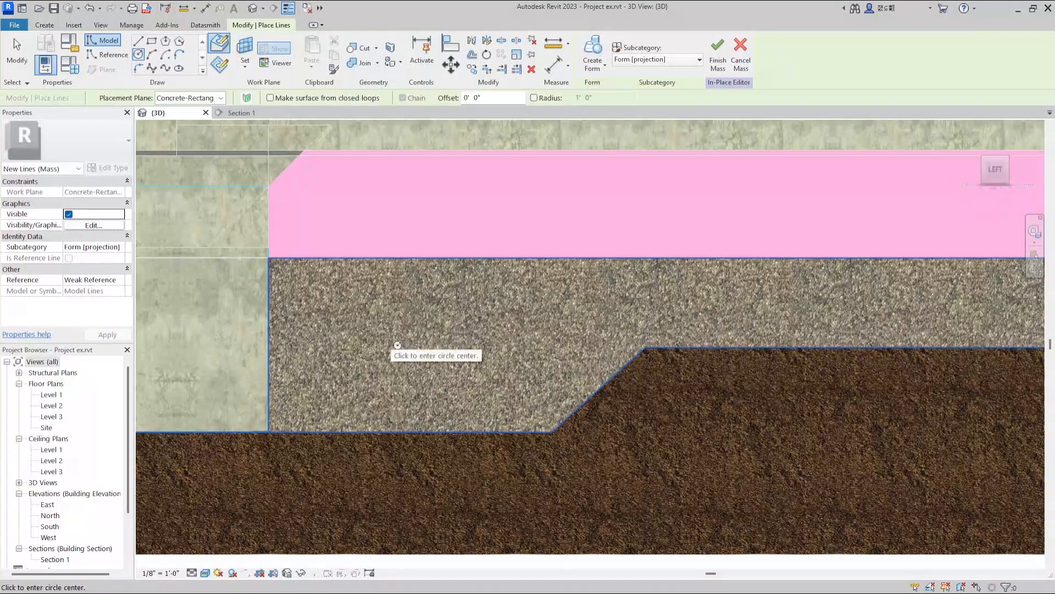
click(443, 334)
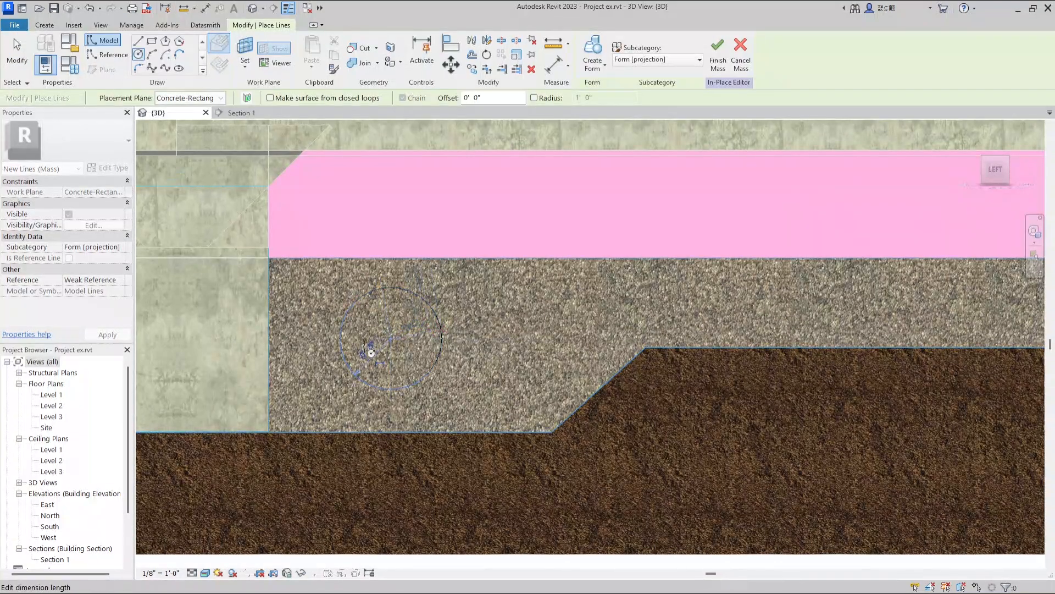
click(415, 339)
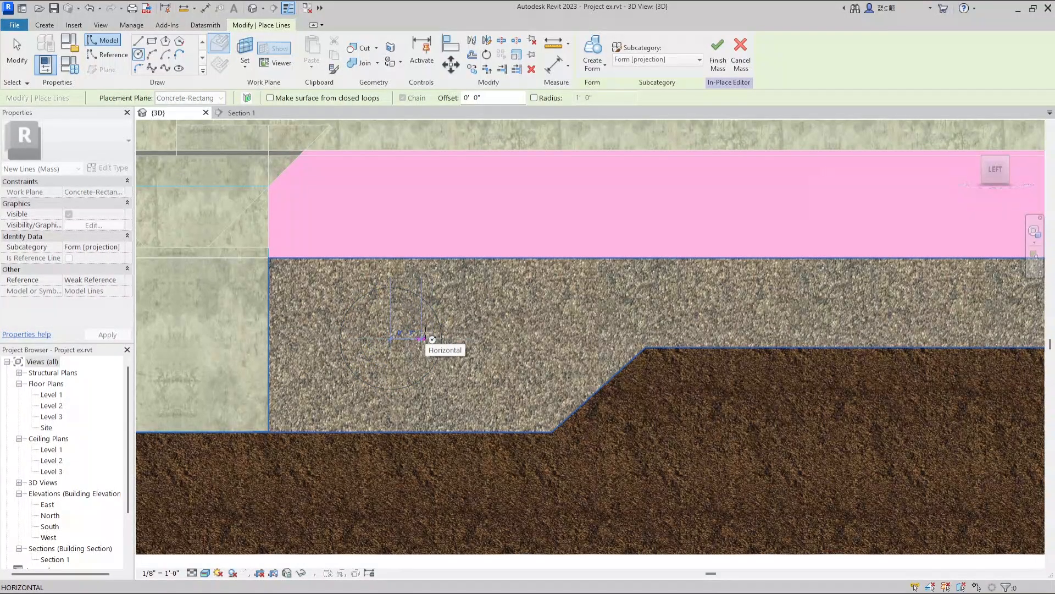
click(435, 339)
key(Escape)
key(Escape)
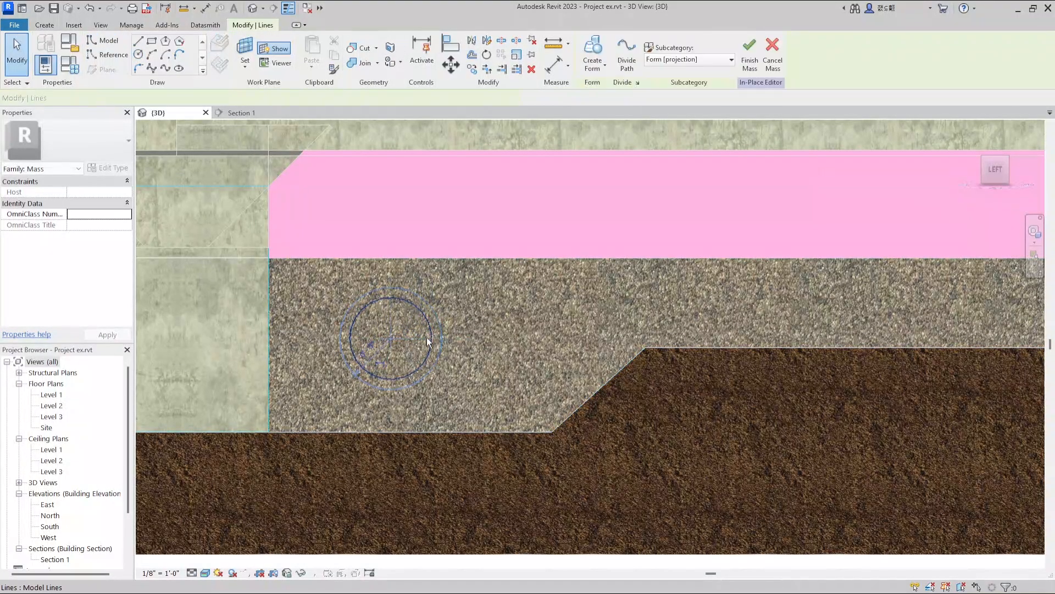
click(430, 339)
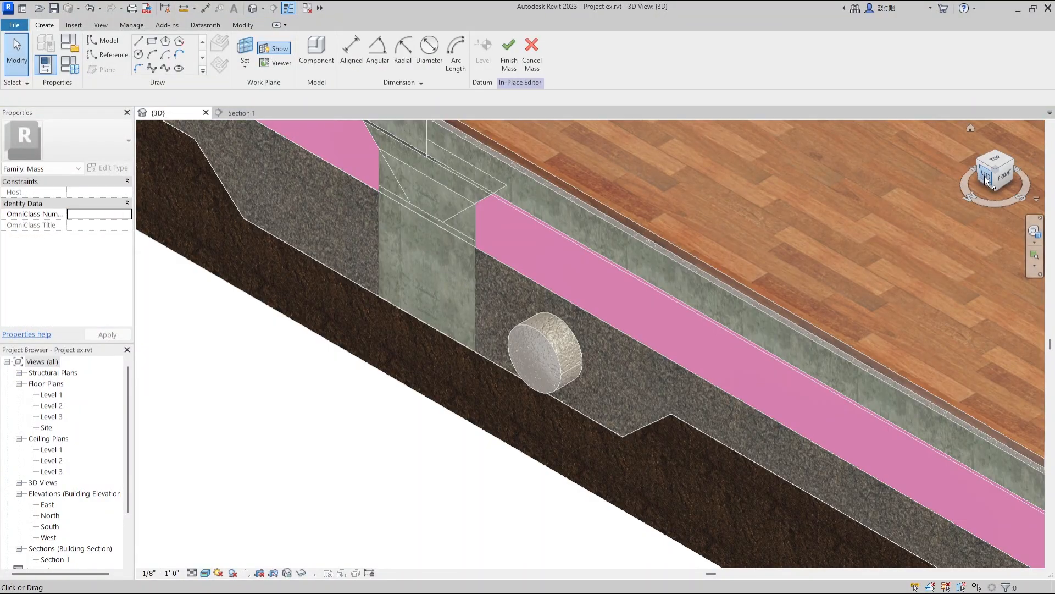
Sketch a smaller circle centred on the cylinder's face and stretch the cylinder outward past the section cut.
click(984, 176)
click(451, 345)
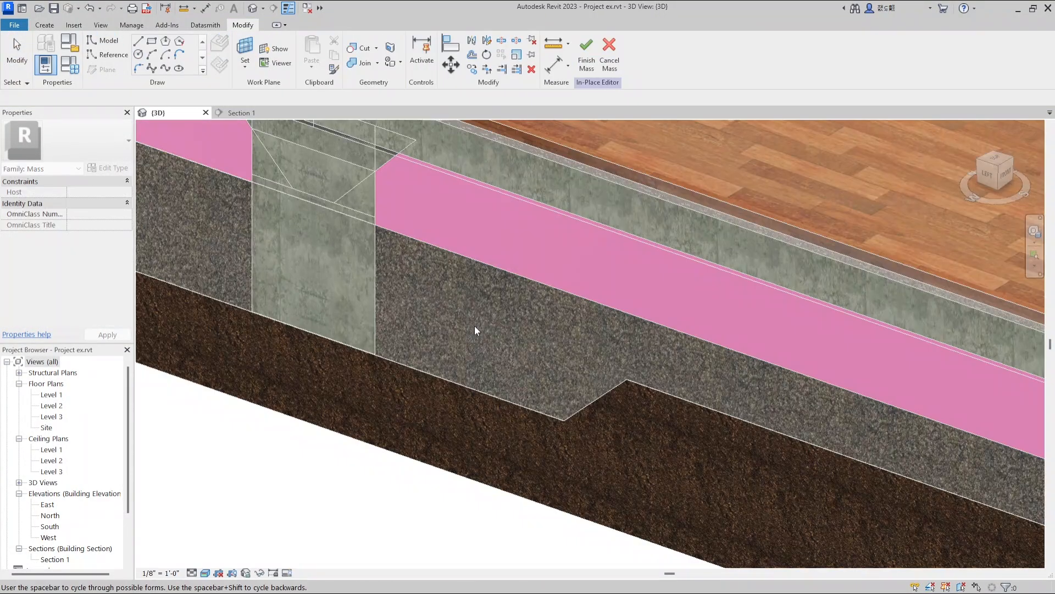
click(473, 325)
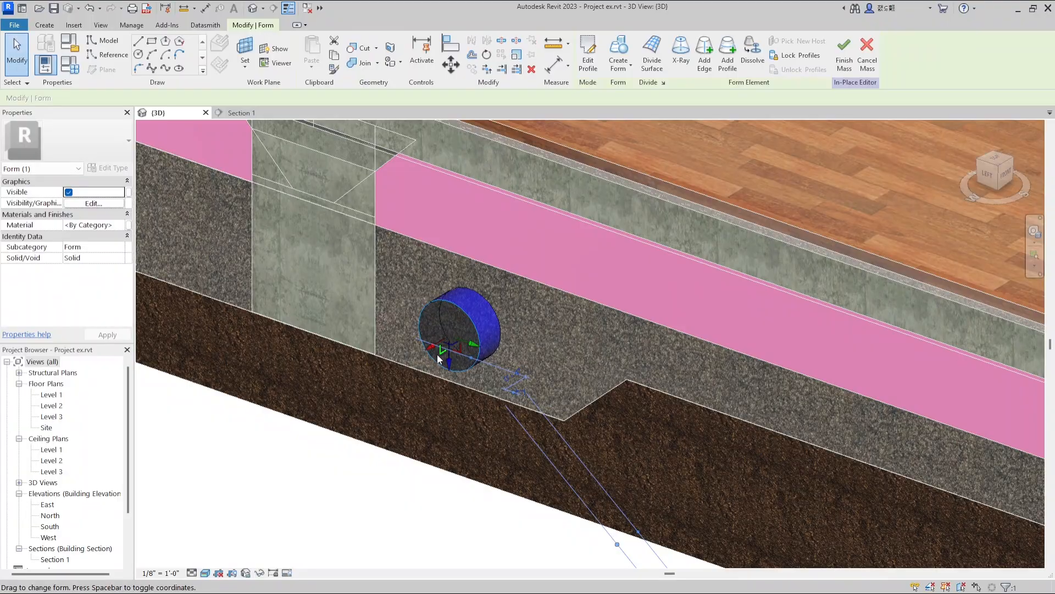
drag(431, 348, 337, 402)
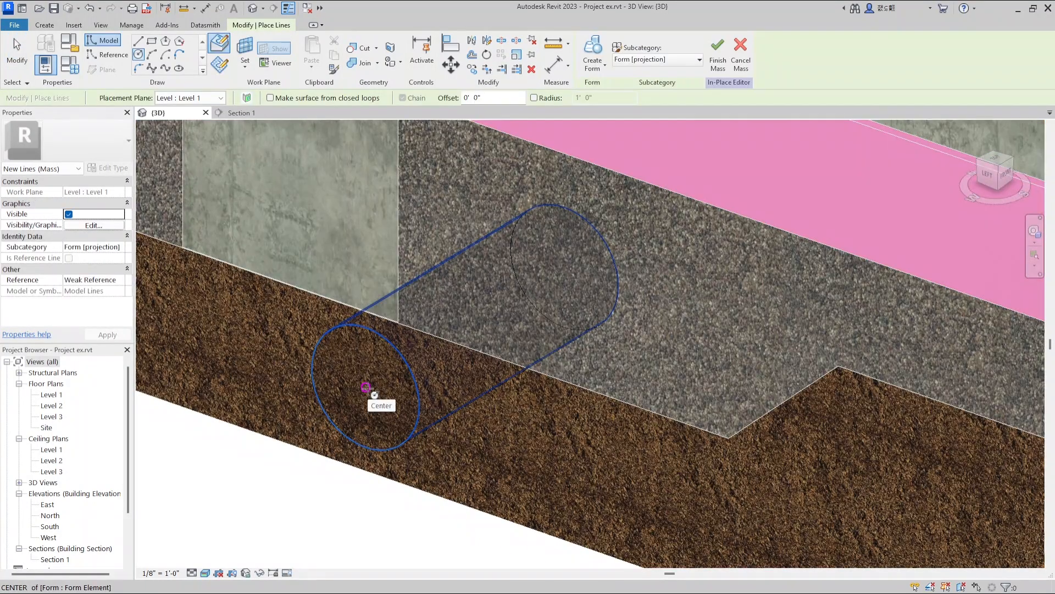
Sketch a smaller concentric circle on the cylinder's end face and create a void form to hollow it into a pipe.
click(365, 396)
scroll(385, 385, up, 4)
click(407, 369)
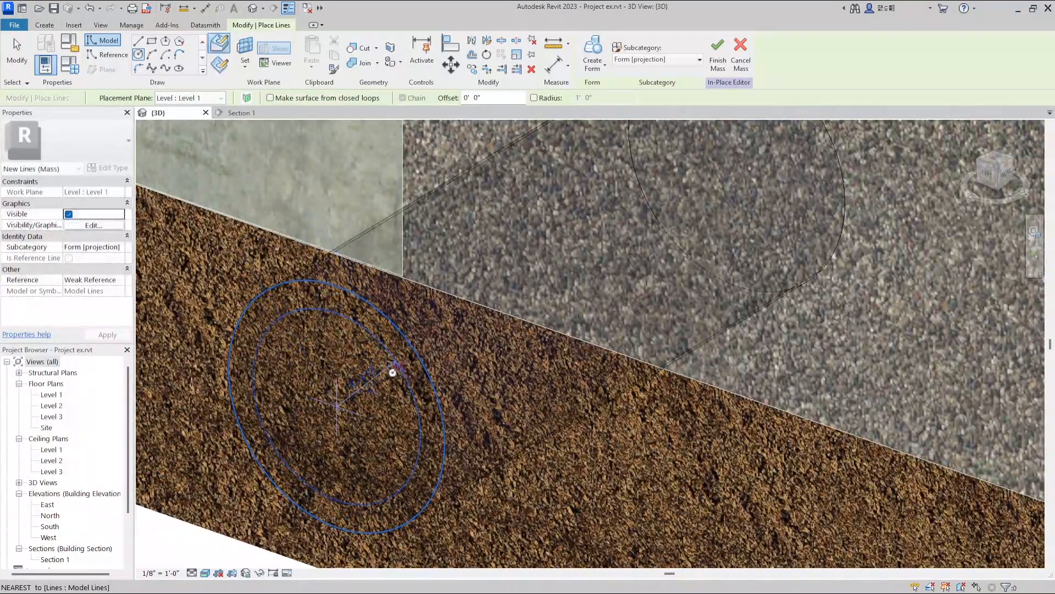
scroll(379, 362, down, 2)
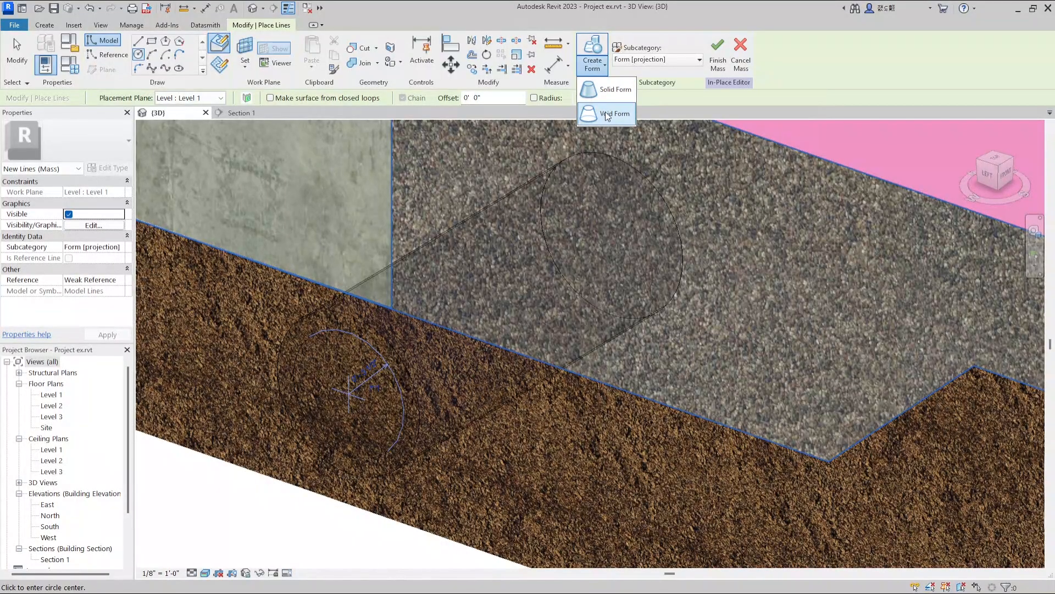
key(Escape)
key(Escape)
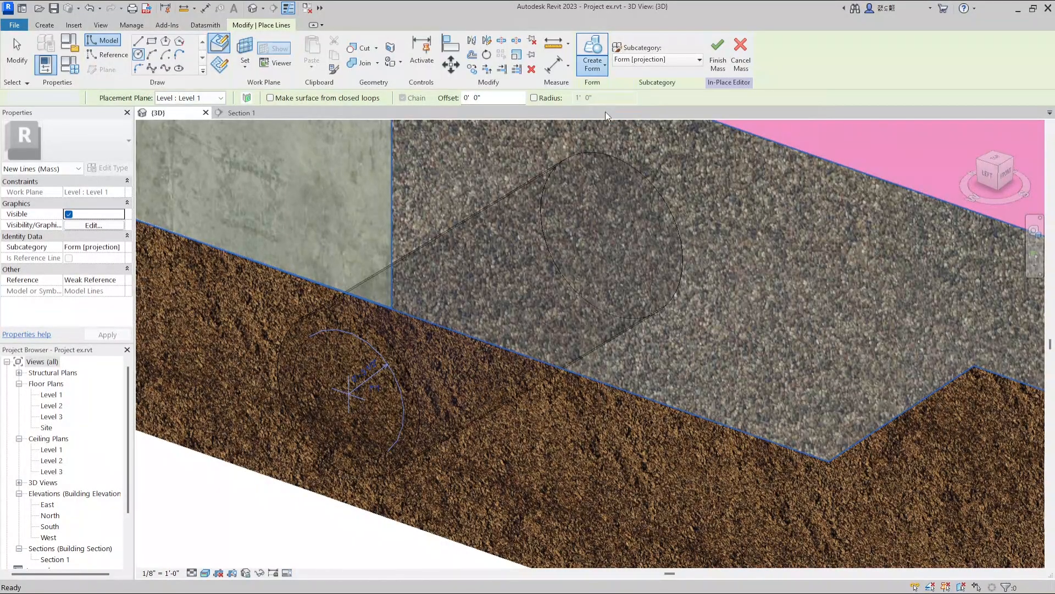
scroll(554, 209, down, 2)
mouse_move(313, 429)
shift+middle_down()
mouse_move(353, 400)
mouse_move(267, 436)
mouse_move(280, 432)
shift+middle_up()
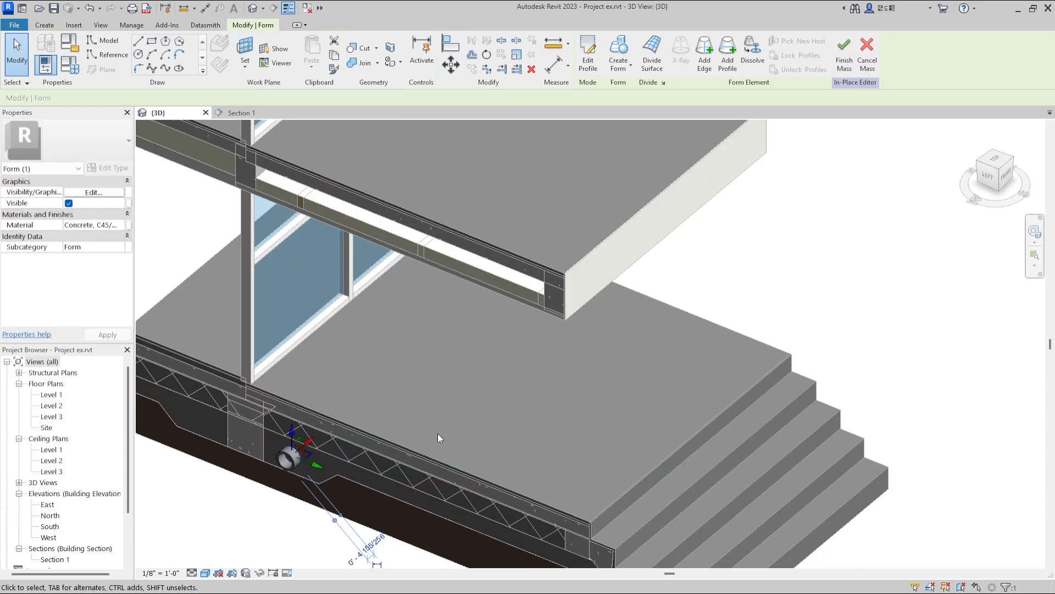
Stretch the pipe form lengthwise through the aggregate layer beneath the building slab.
shift+middle_drag(625, 402, 434, 445)
middle_drag(446, 525, 409, 455)
scroll(409, 455, up, 2)
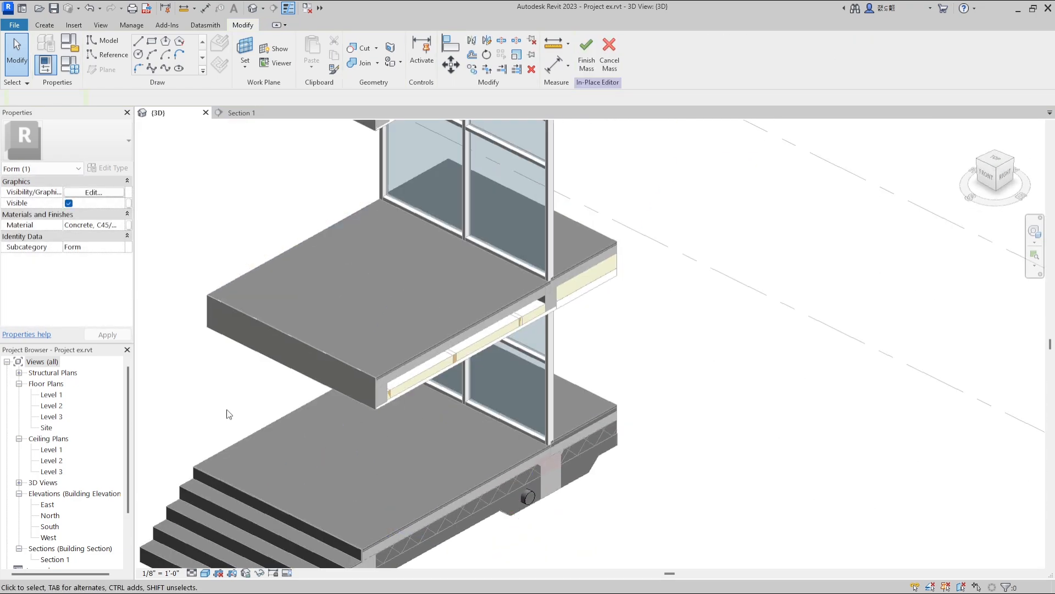
shift+middle_drag(228, 412, 202, 398)
scroll(482, 500, up, 3)
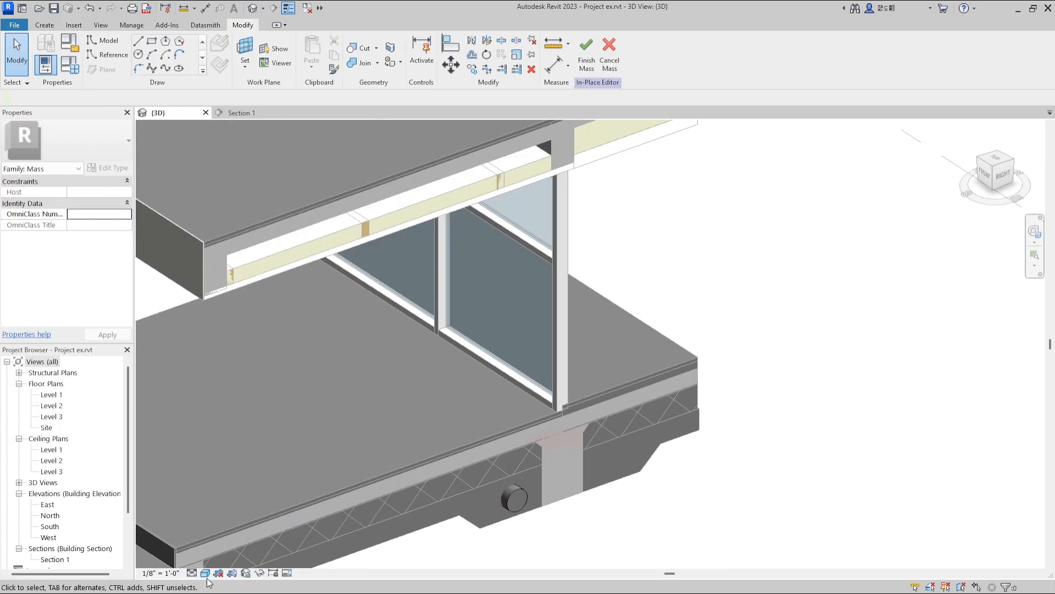
Display the model in wireframe and extend the void's inner end to the far end of the pipe cylinder.
click(205, 573)
click(230, 512)
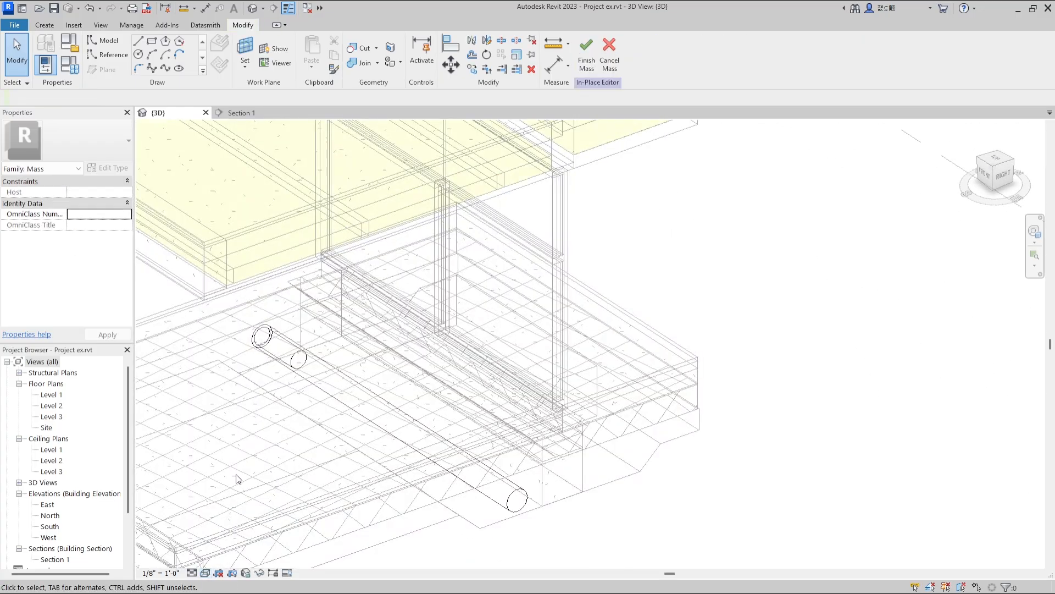
scroll(294, 358, up, 2)
click(294, 357)
scroll(293, 362, down, 1)
drag(523, 515, 525, 517)
key(Escape)
Change the 3D view's visual style from wireframe back to a solid display.
scroll(523, 451, down, 3)
shift+middle_drag(523, 451, 495, 456)
scroll(488, 487, up, 3)
click(205, 572)
click(208, 559)
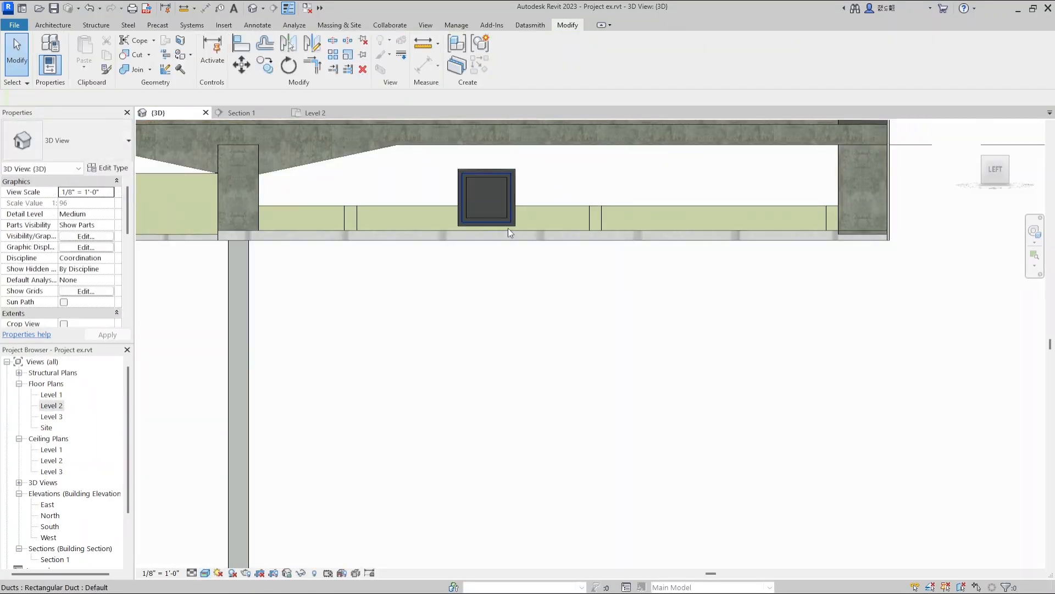
Shorten the rectangular duct in the roof cavity so its projecting end is flush with the section face.
scroll(506, 227, up, 4)
click(513, 163)
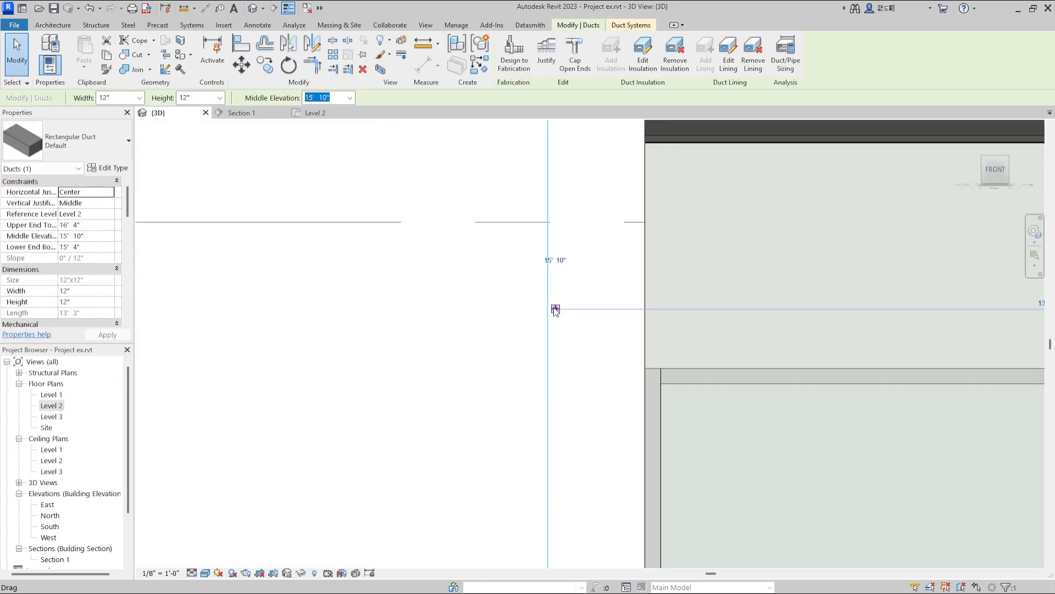
key(Escape)
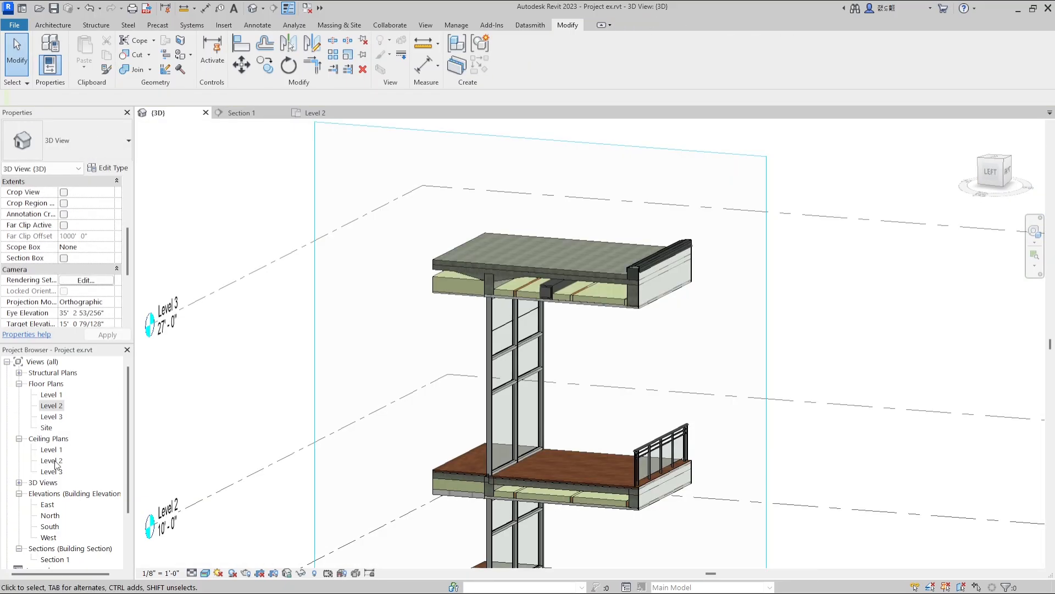
Open the Level 2 reflected ceiling plan.
double_click(54, 460)
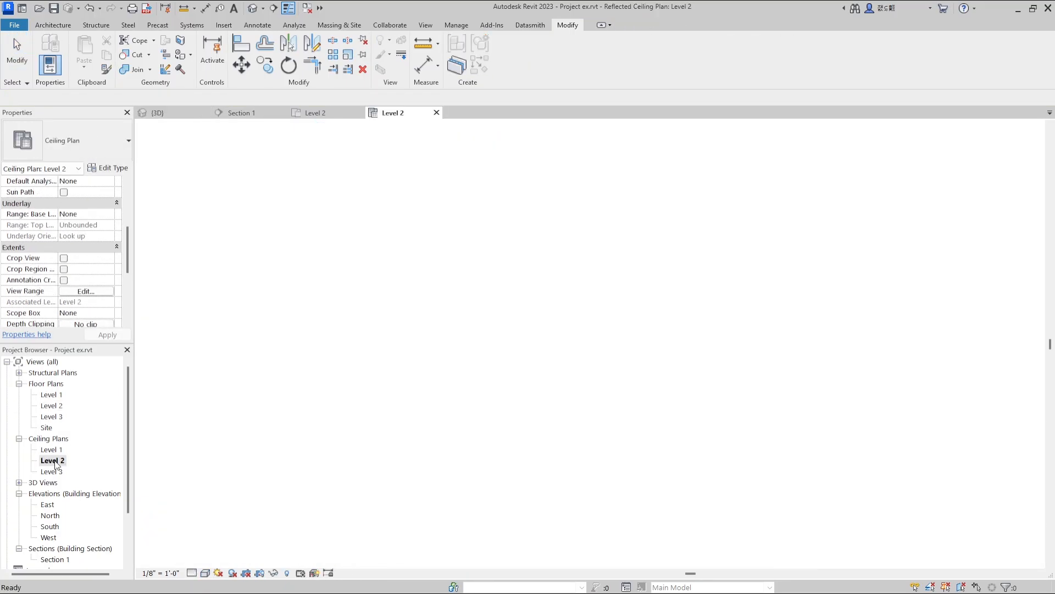
scroll(574, 385, up, 8)
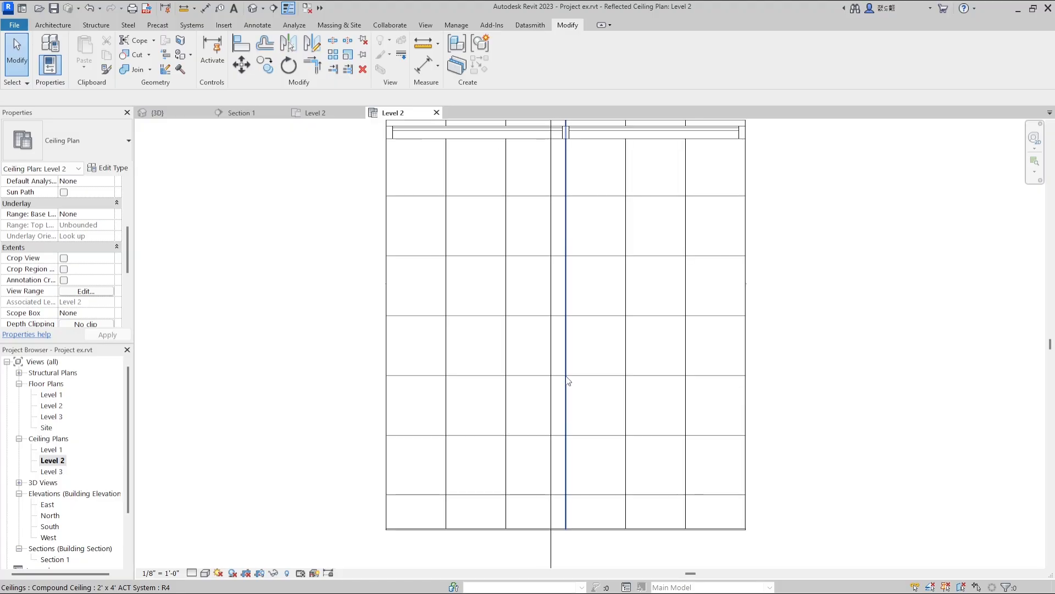
click(46, 27)
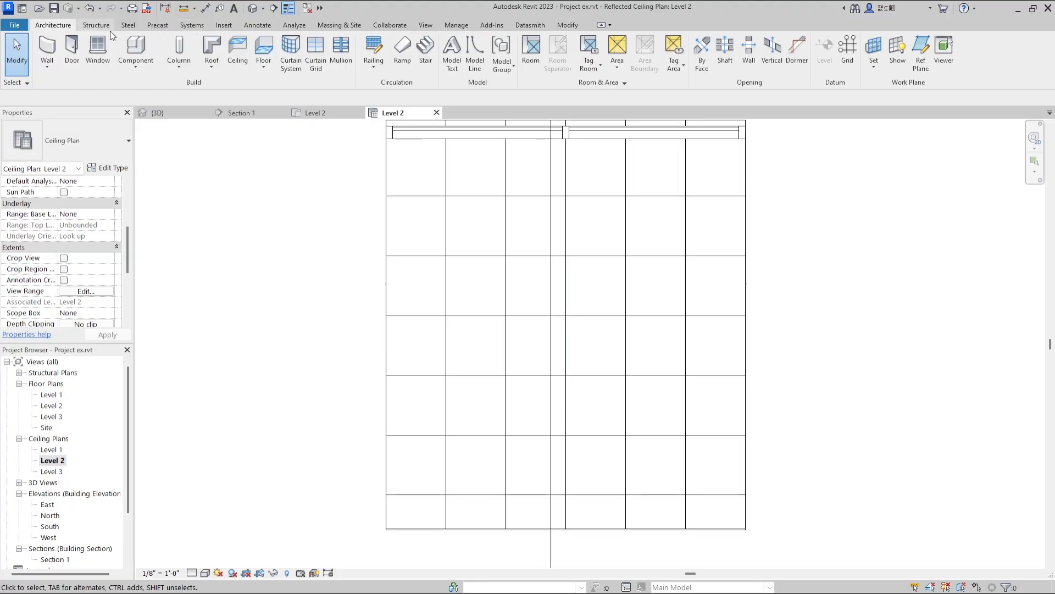
click(157, 25)
click(189, 25)
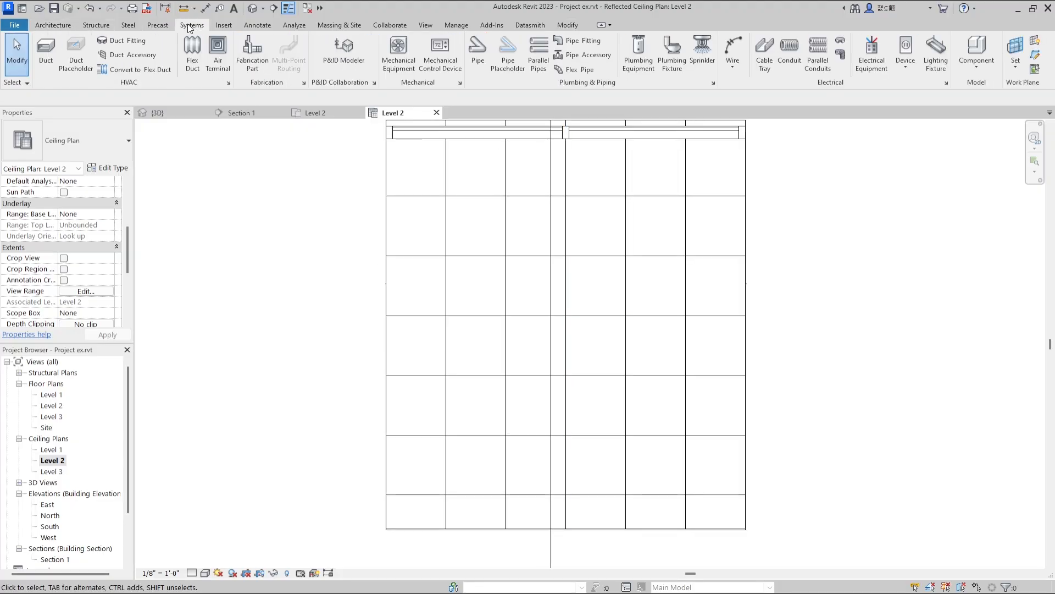
Load the Ceiling Light - Flat Round lighting fixture family from the Internal library folder.
click(947, 70)
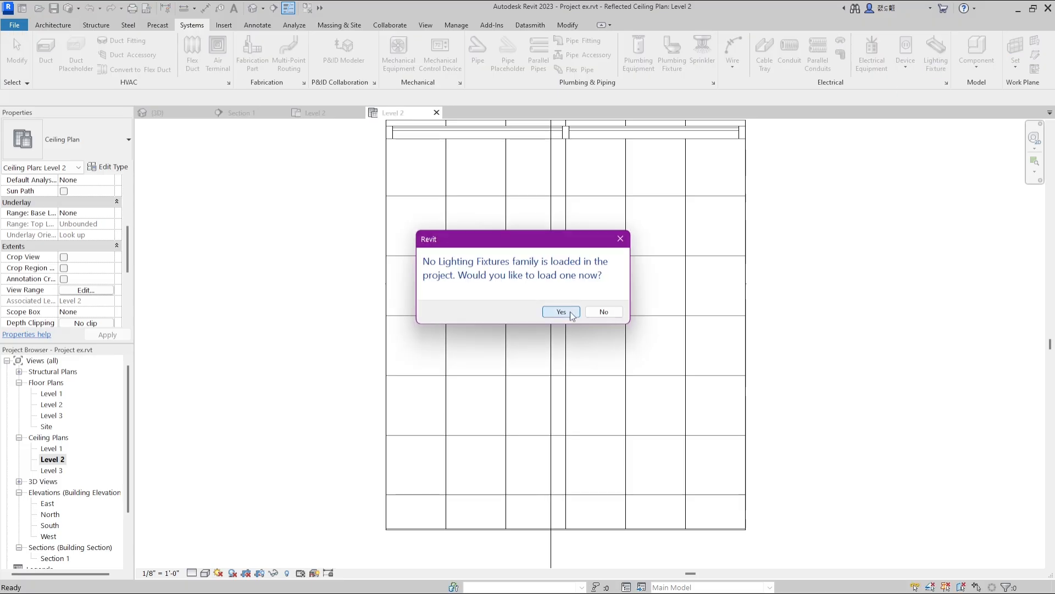
click(570, 314)
click(497, 120)
key(Down)
key(Down)
key(Down)
key(Down)
key(Down)
key(Down)
key(Down)
key(Down)
key(Down)
key(Down)
key(Down)
key(Down)
key(Down)
key(Down)
key(Down)
key(Down)
key(Down)
key(Down)
key(Down)
key(Down)
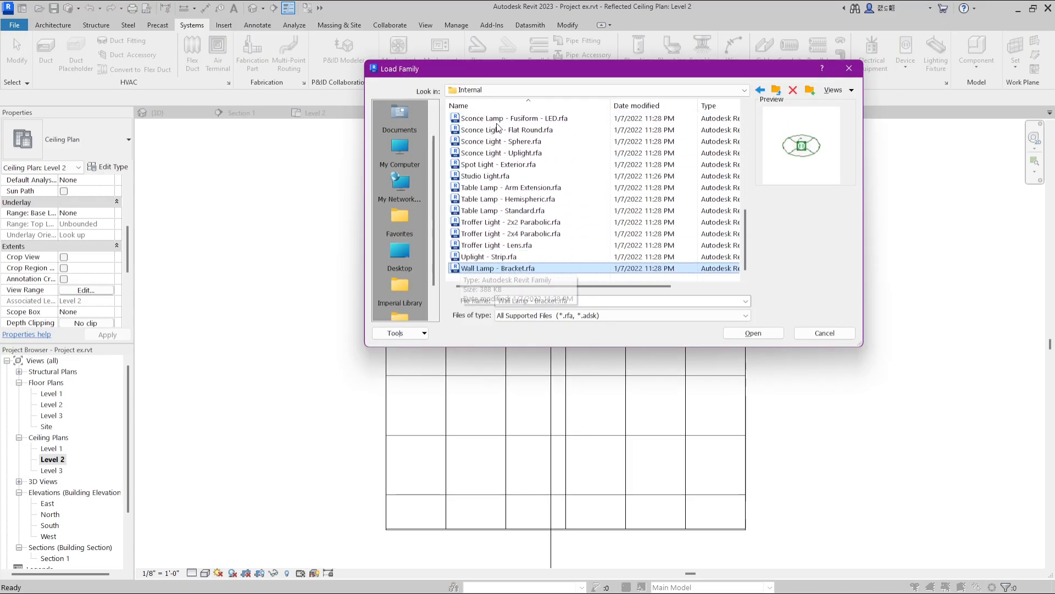
scroll(515, 120, up, 7)
click(515, 119)
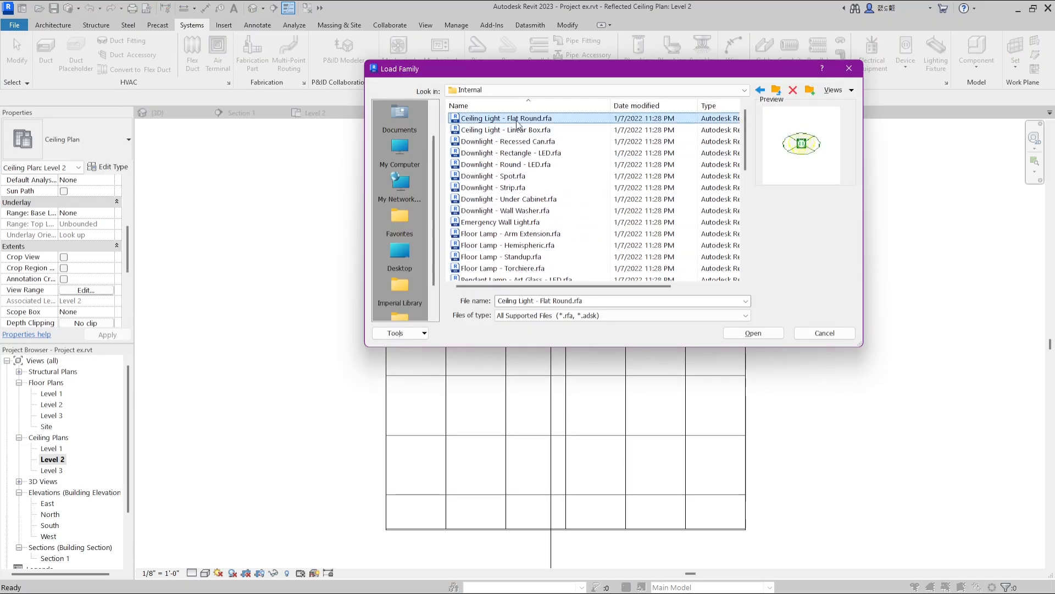
double_click(515, 119)
Place two round ceiling lights, one on each side of the section line near the ceiling's lower edge.
click(473, 400)
click(652, 405)
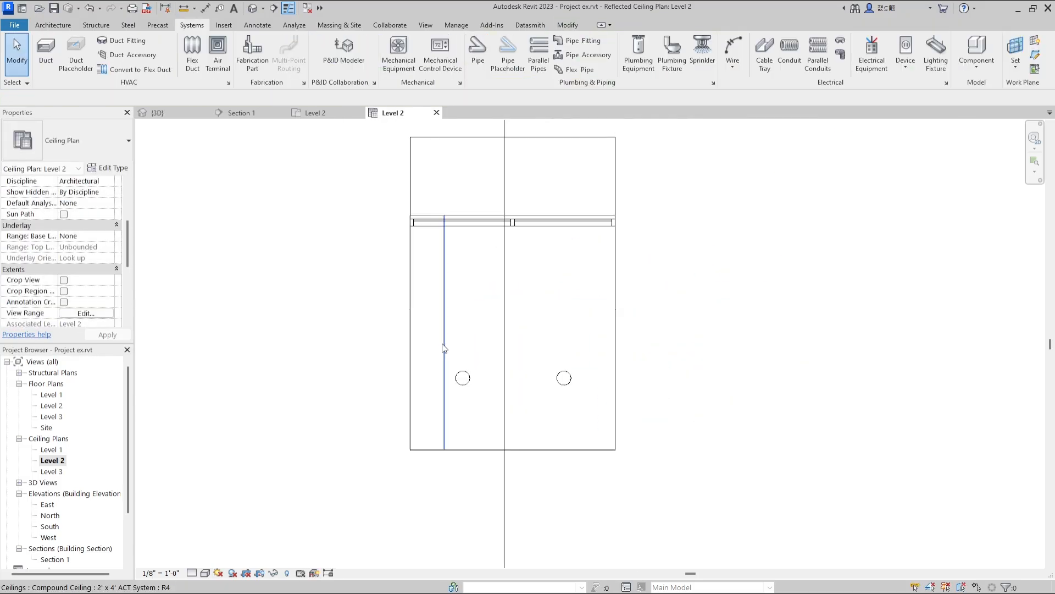
scroll(444, 347, down, 3)
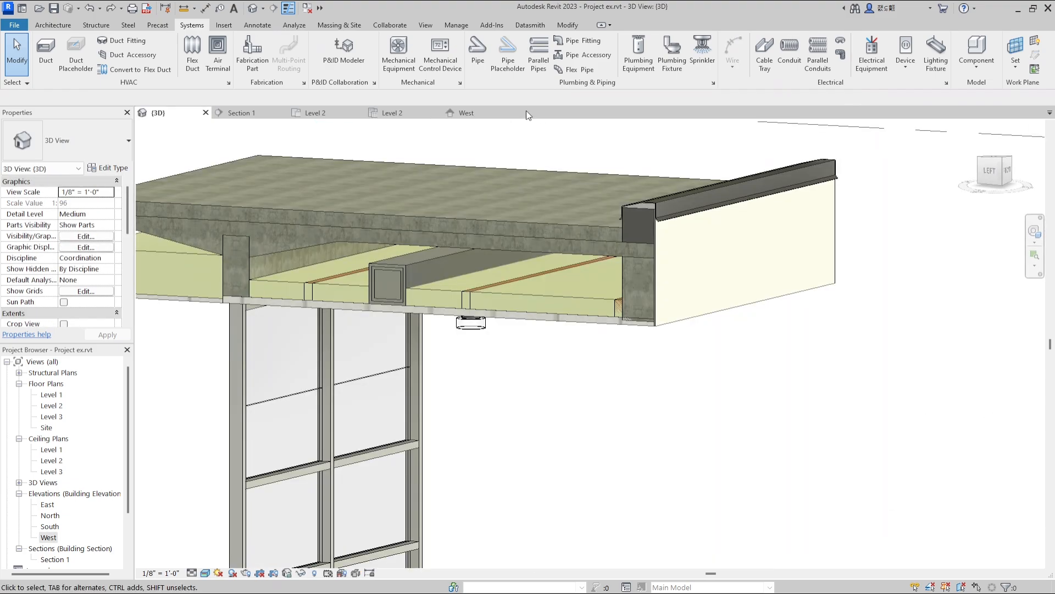
Open the West elevation and examine the roof cavity around the duct, ceiling light and parapet.
click(475, 112)
scroll(490, 264, down, 3)
scroll(494, 270, up, 5)
scroll(496, 284, down, 5)
scroll(496, 285, up, 10)
scroll(500, 328, up, 6)
scroll(695, 329, down, 2)
scroll(443, 327, up, 2)
scroll(497, 339, down, 1)
scroll(497, 339, down, 1)
scroll(372, 334, up, 1)
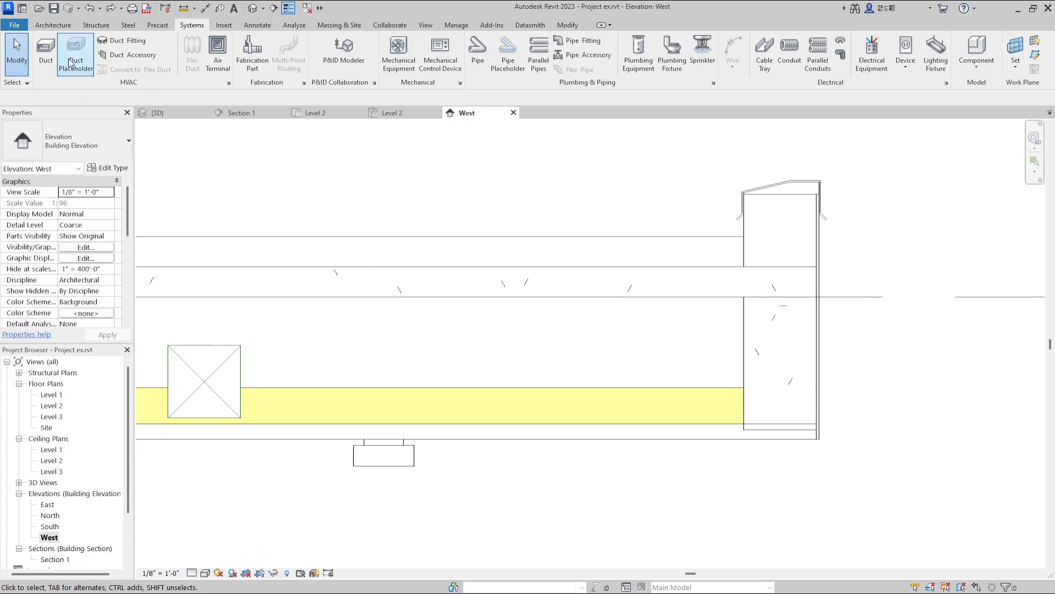
Start a new pipe and load the Elbow - Generic fitting family into the project.
click(480, 62)
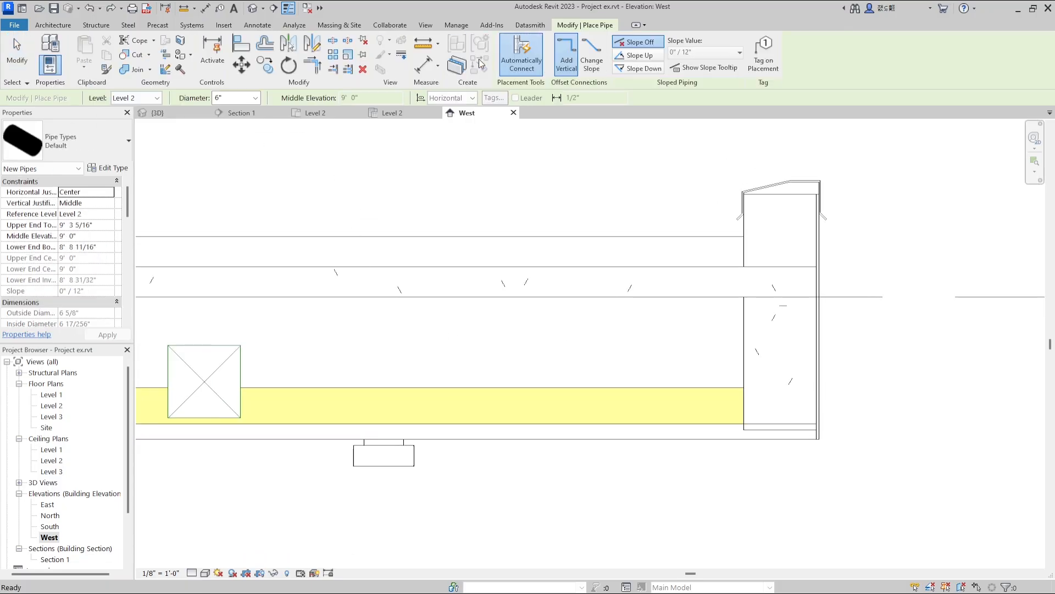
click(222, 26)
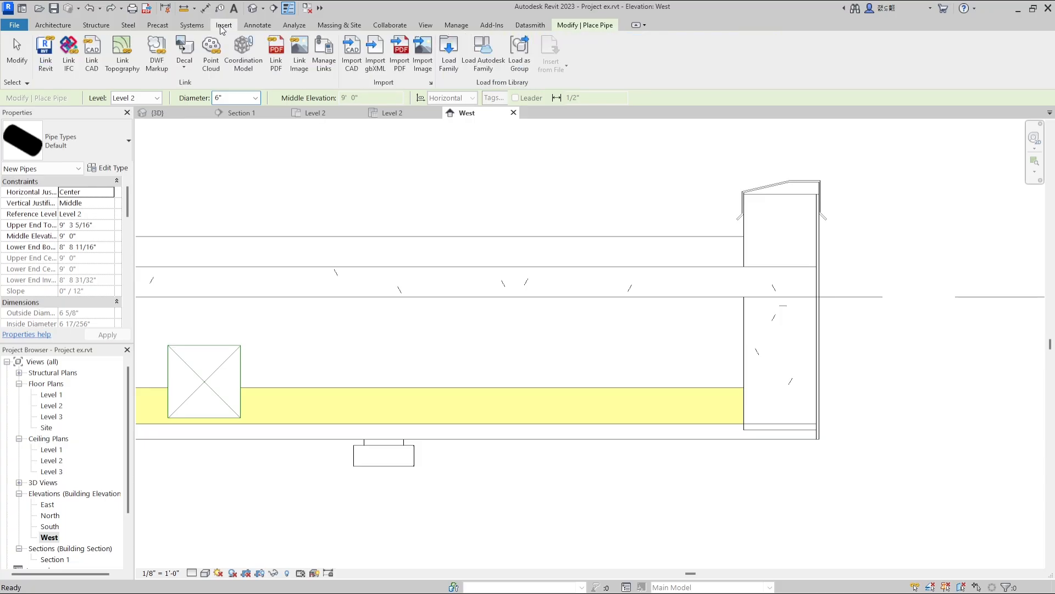
click(449, 60)
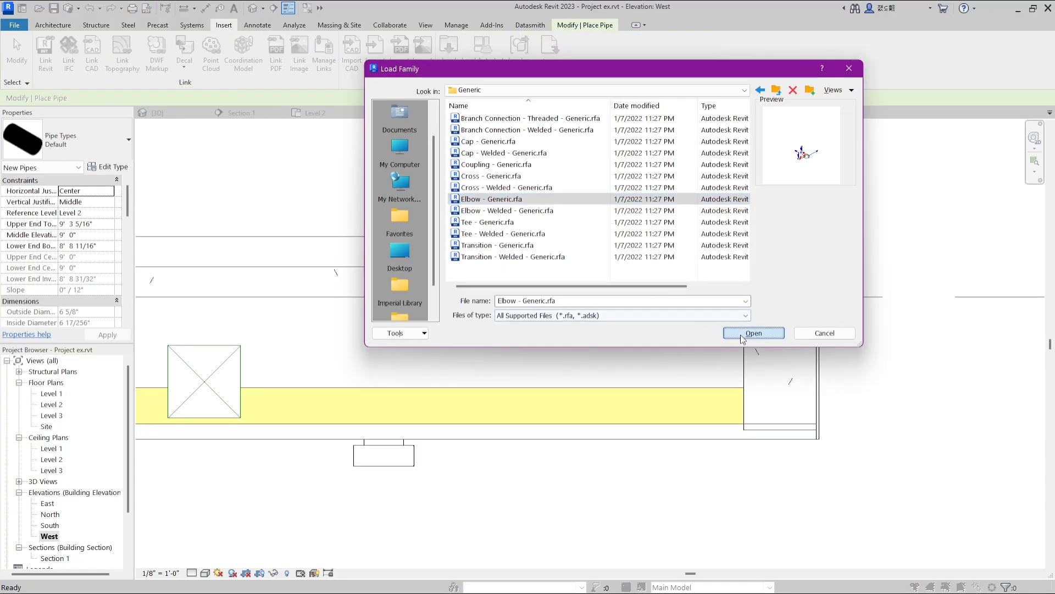
click(741, 336)
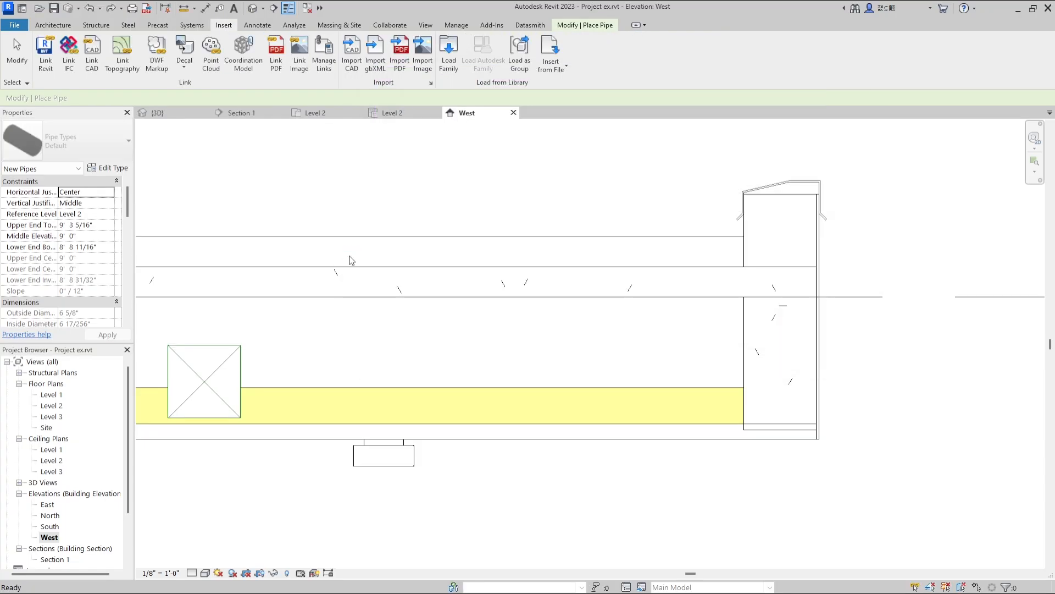
Set the default pipe type's elbow routing preference to Elbow - Generic: Standard.
click(110, 169)
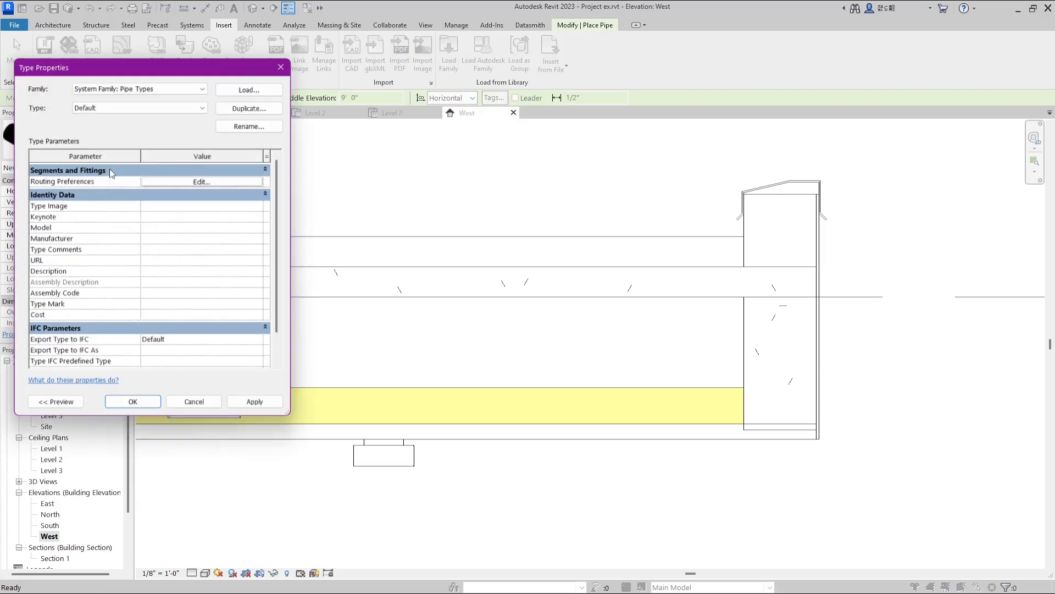
click(201, 182)
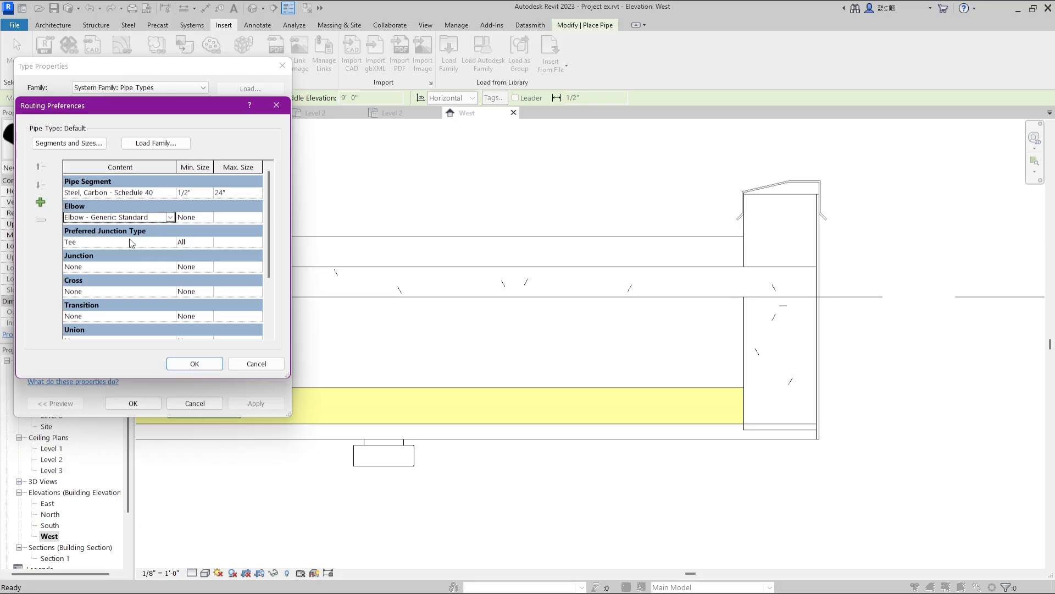
click(187, 365)
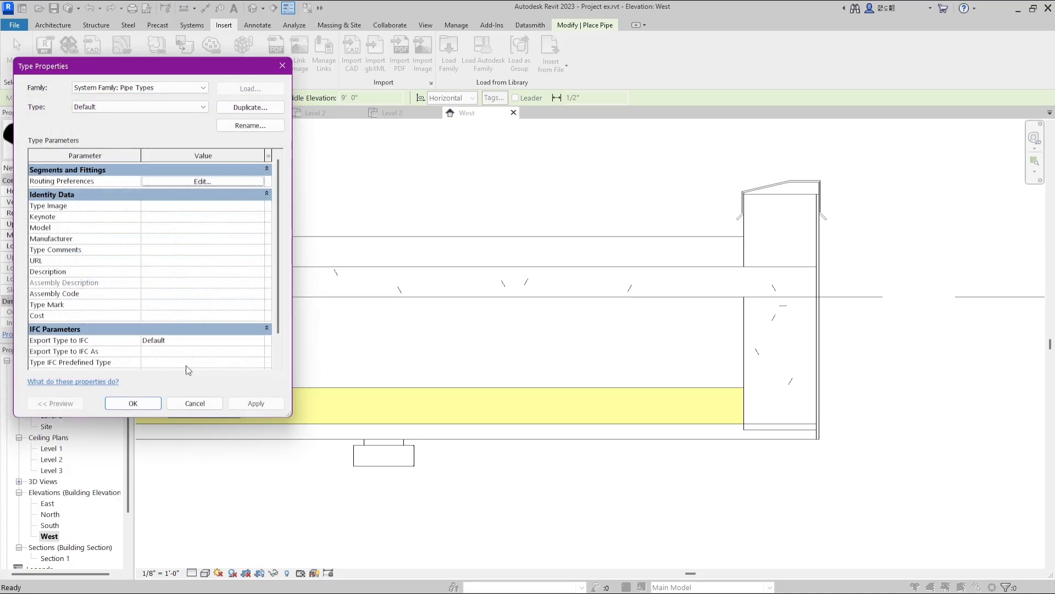
click(134, 403)
Draw a vertical 6" pipe down through the roof slab between the duct and the parapet.
click(190, 25)
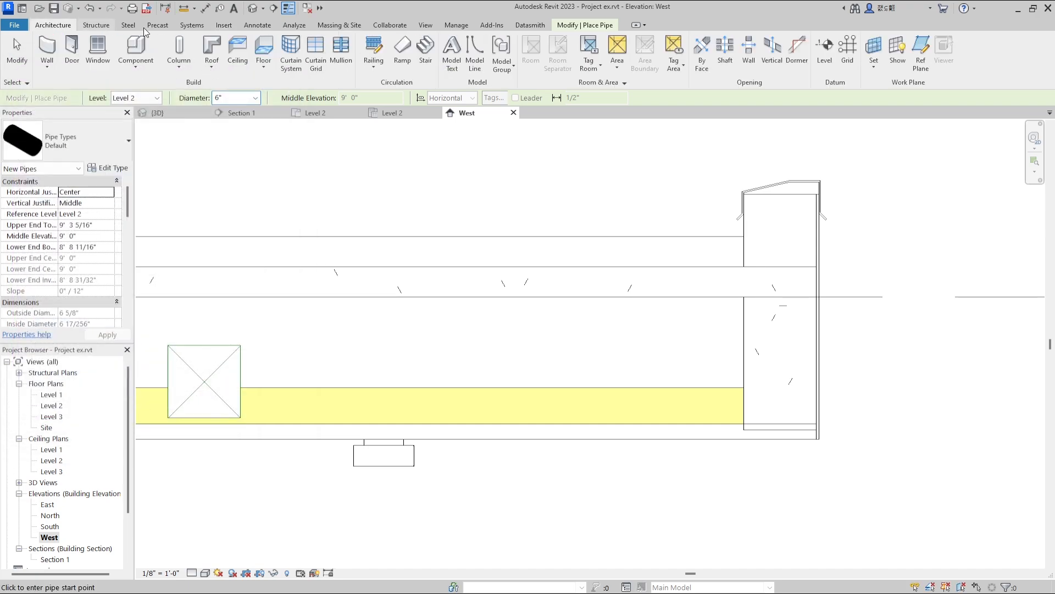
scroll(465, 239, down, 3)
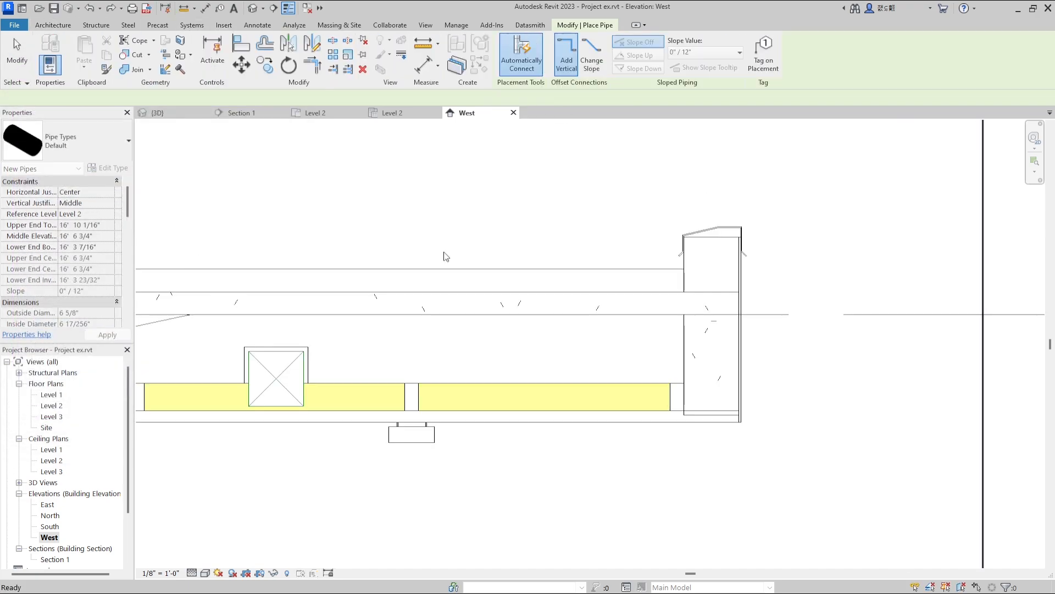
click(443, 251)
click(443, 334)
Continue the pipe about 12'-0" above the duct and past the concrete beam, sloping slightly down at 88.00° to the vertical run.
scroll(558, 334, down, 2)
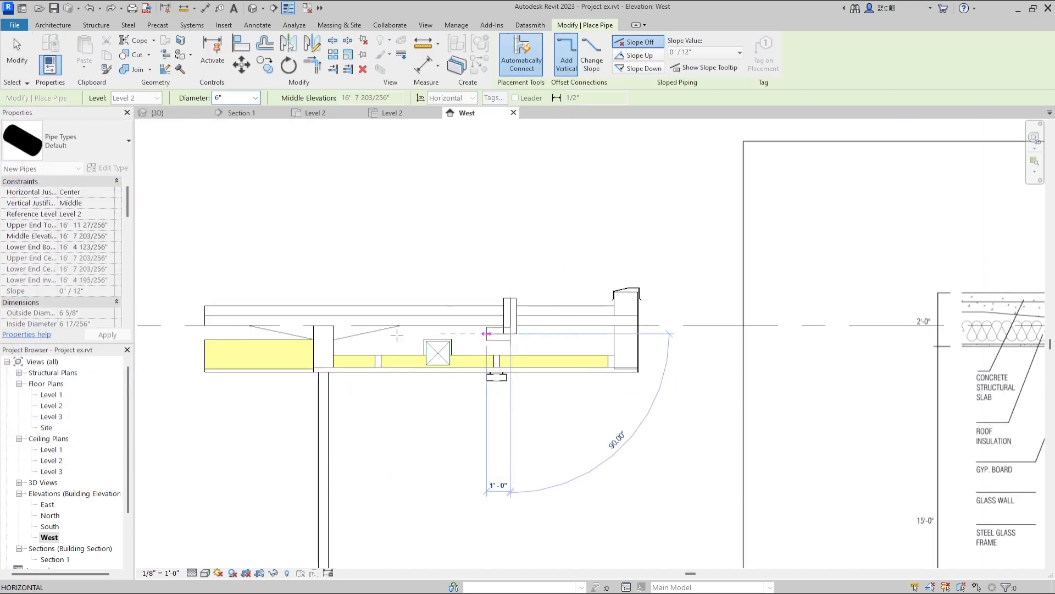
scroll(272, 337, up, 1)
scroll(202, 345, down, 1)
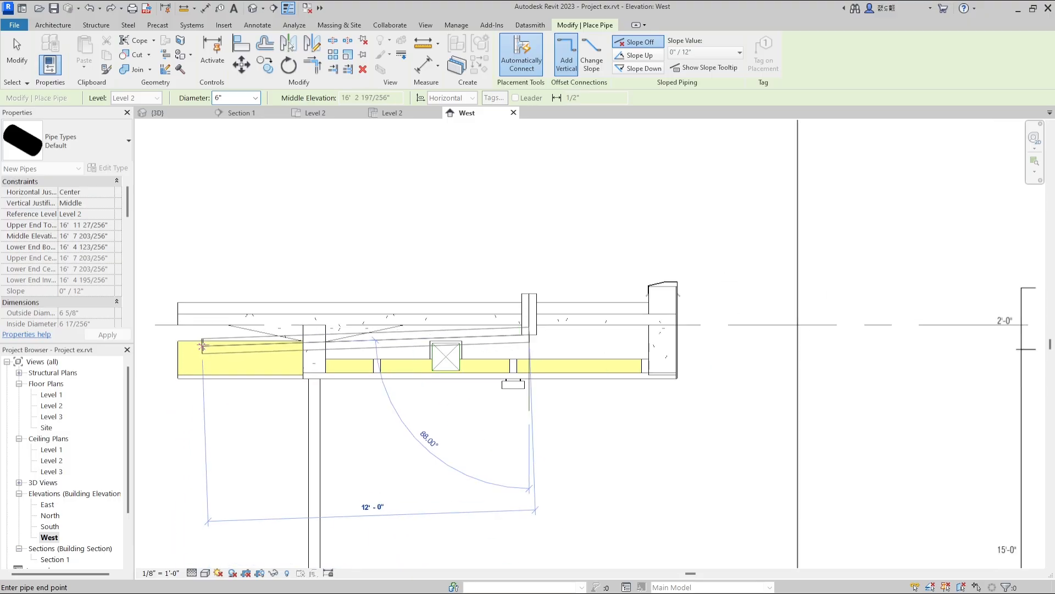
click(202, 345)
scroll(202, 345, up, 2)
key(Escape)
scroll(484, 287, down, 2)
key(Escape)
scroll(573, 324, up, 4)
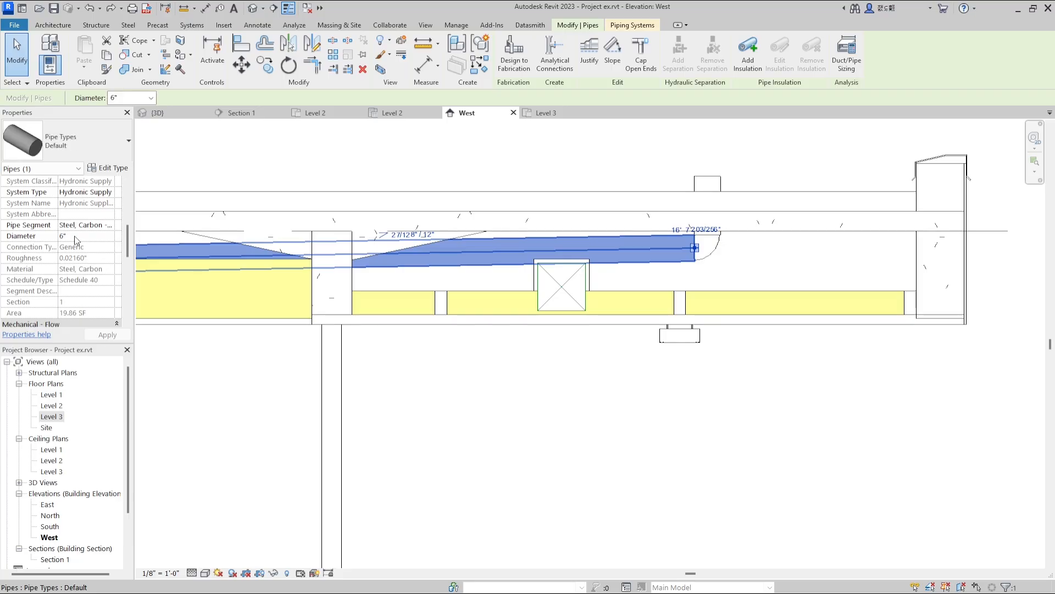
Set the diameter of both the sloped pipe and the vertical roof pipe to 4".
click(65, 237)
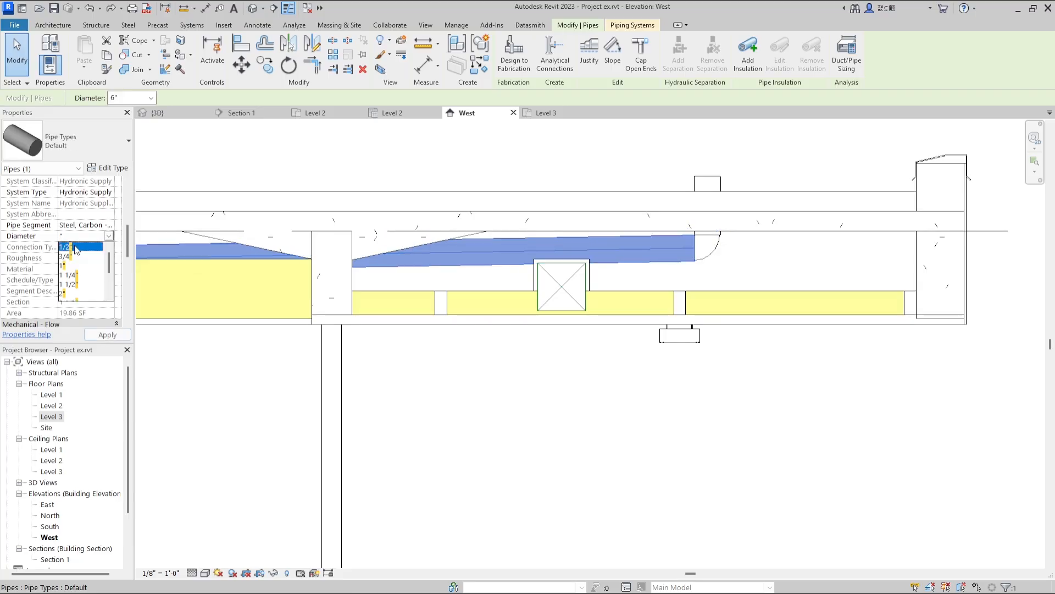
click(106, 335)
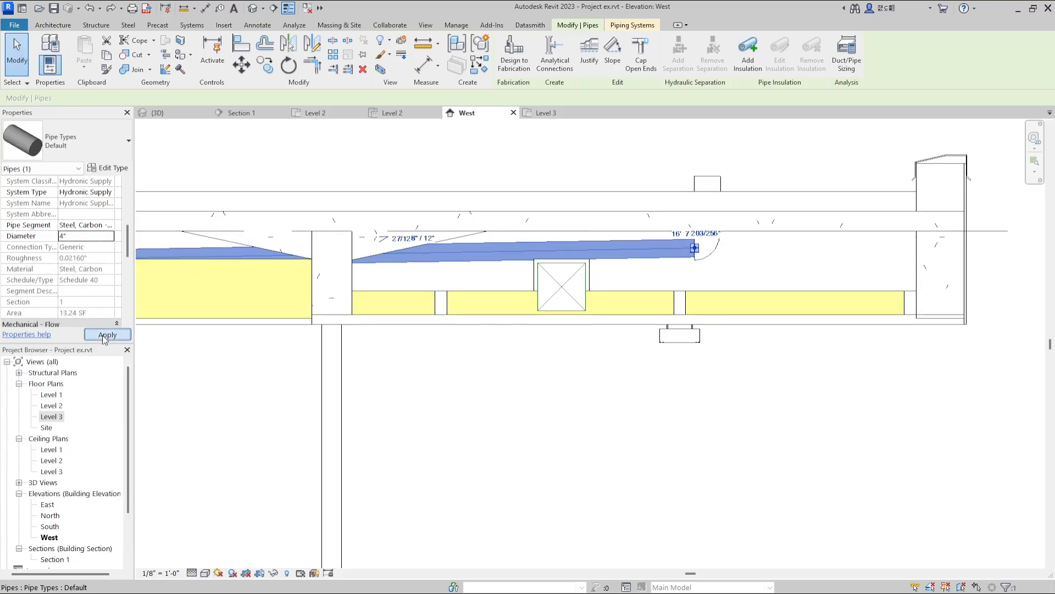
click(705, 235)
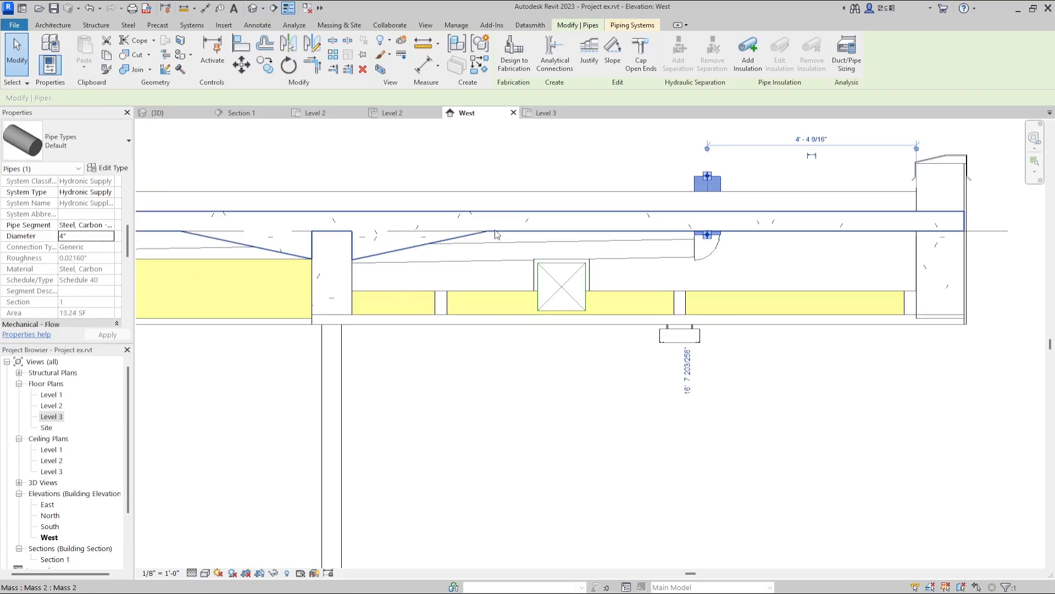
click(109, 236)
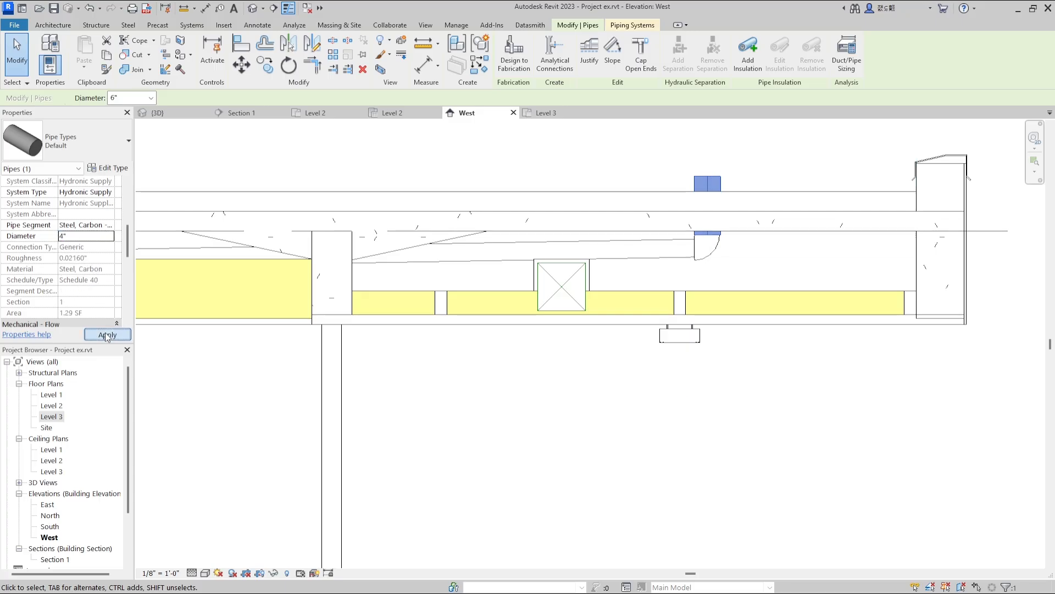
In Section 1, select both pipes with their elbow and nudge them down slightly toward the duct.
click(676, 284)
ctrl+click(661, 199)
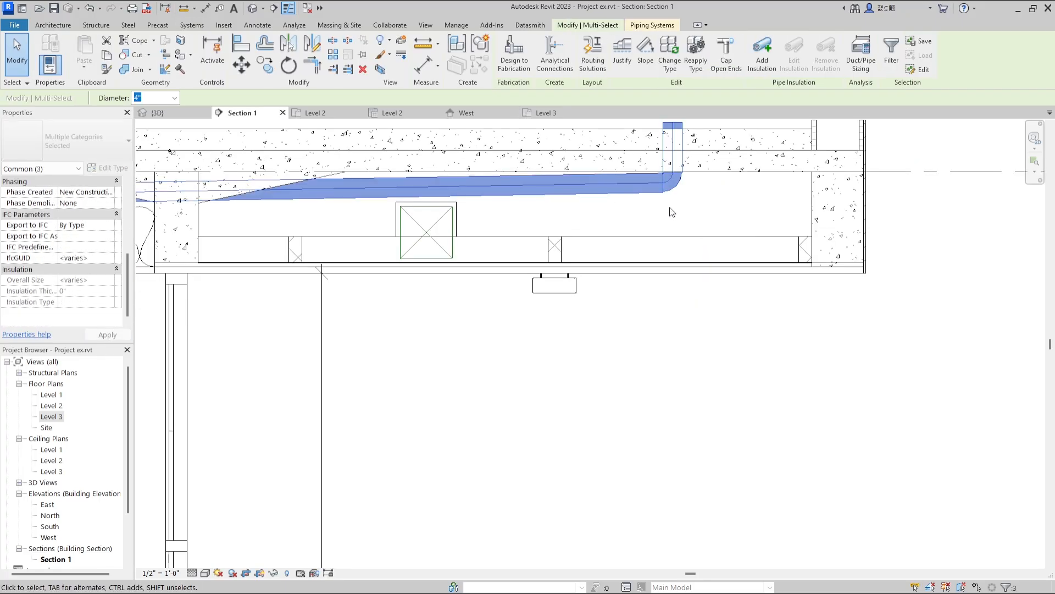
key(Down)
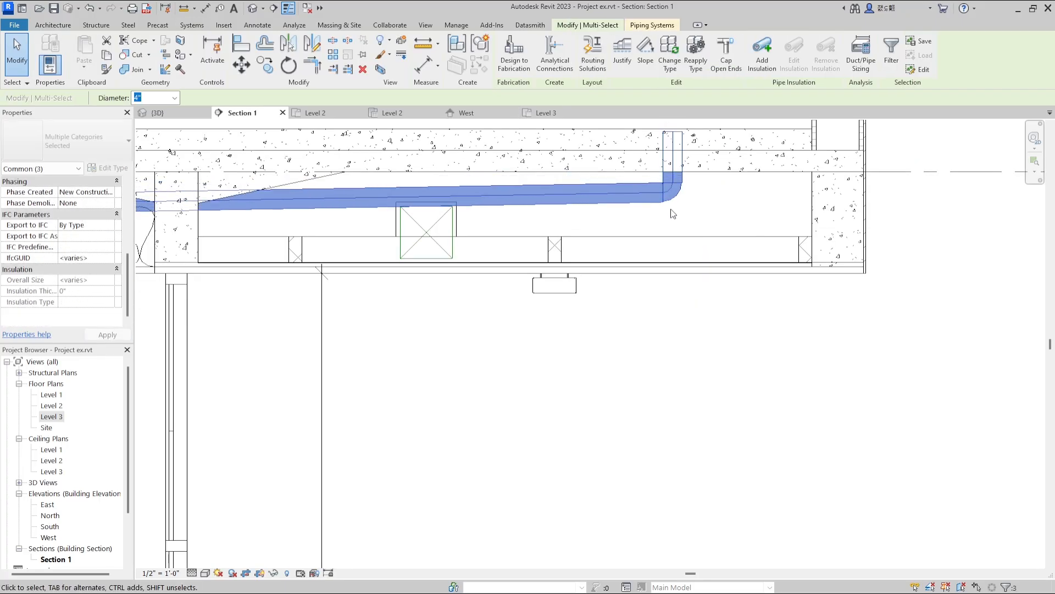
scroll(427, 209, up, 8)
scroll(427, 207, down, 8)
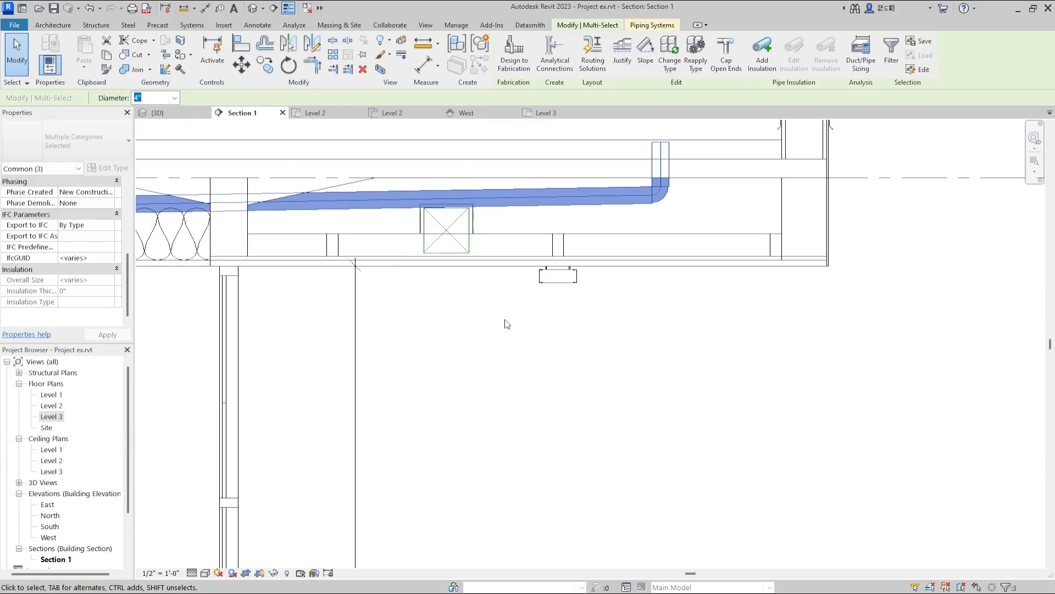
scroll(511, 335, down, 2)
key(Escape)
scroll(622, 198, up, 9)
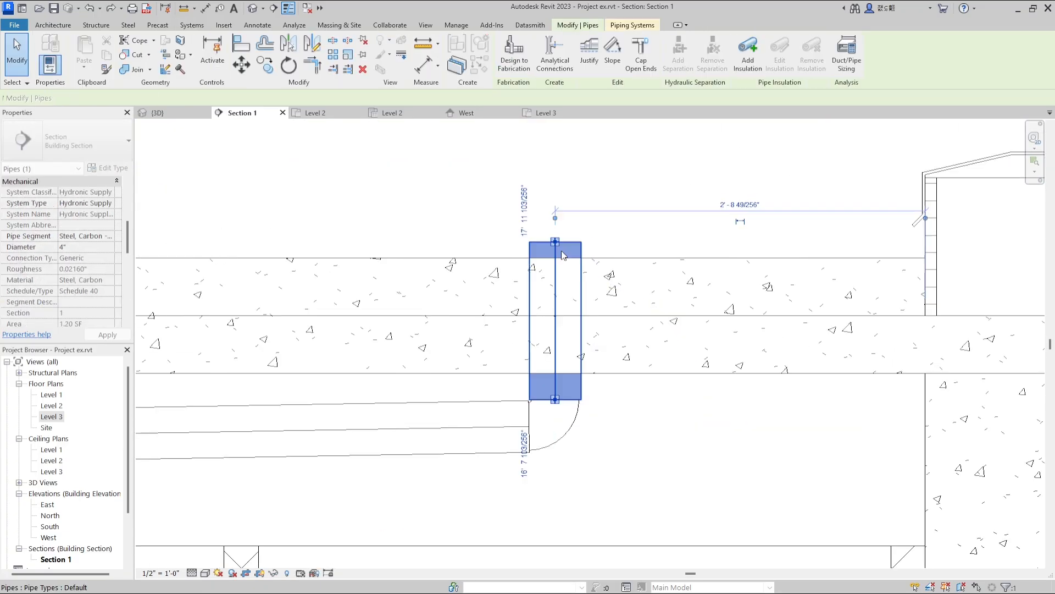
Create a new in-place mass in the 3D view under the default name and start its line sketch.
scroll(622, 199, down, 2)
key(d)
key(i)
click(114, 68)
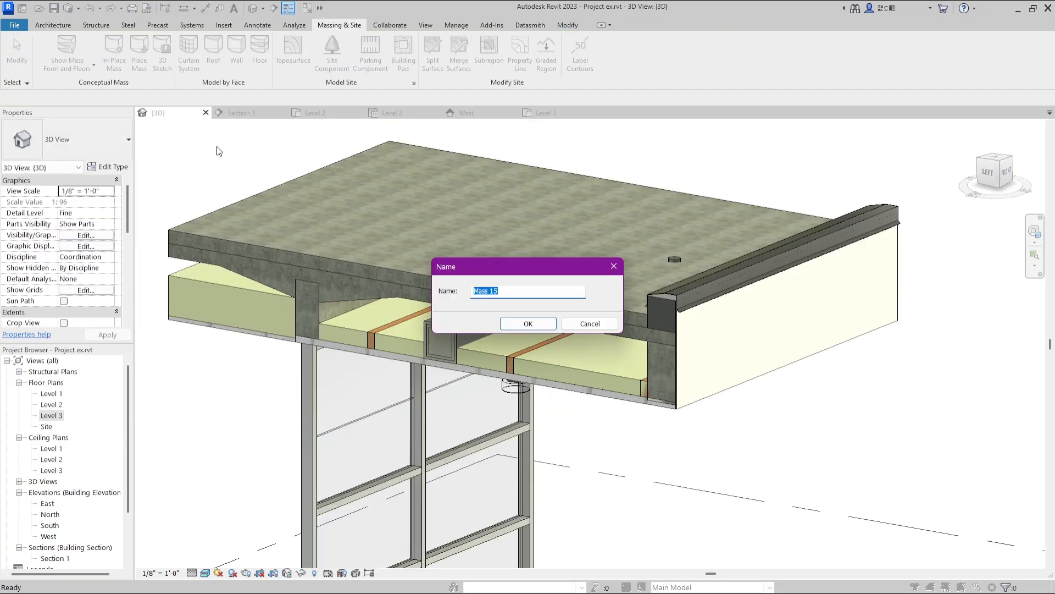
click(585, 325)
click(114, 53)
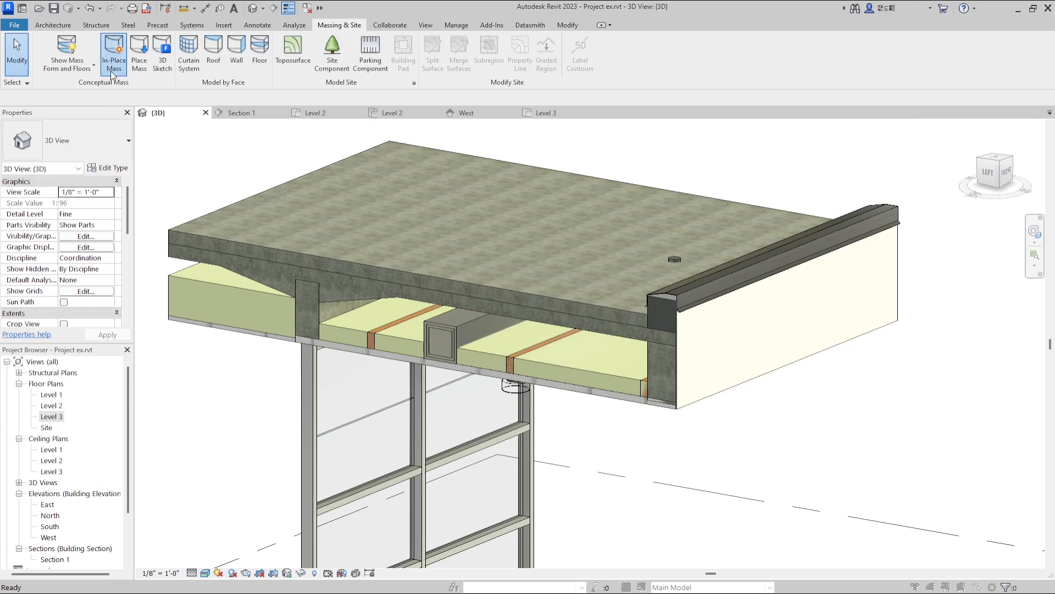
click(527, 324)
key(l)
key(i)
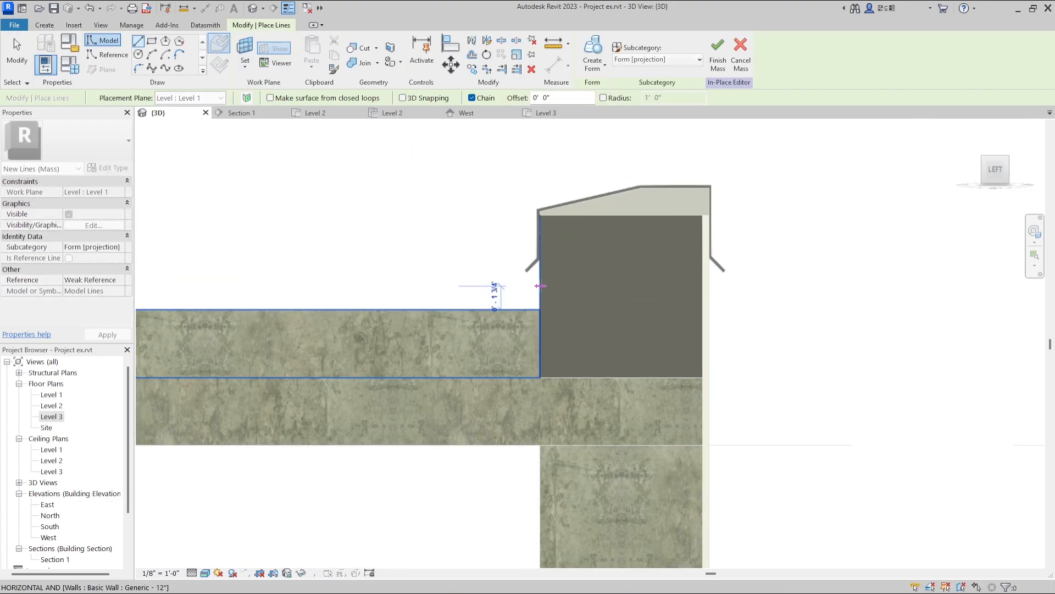
Sketch the top edge of a thin roof layer over the slab, flat across the roof and rising from the drain pipe to the parapet.
click(541, 286)
scroll(533, 295, down, 2)
scroll(306, 297, up, 5)
click(306, 288)
scroll(330, 291, down, 4)
click(366, 292)
scroll(366, 292, down, 4)
middle_drag(366, 291, 543, 291)
scroll(268, 281, up, 5)
click(228, 235)
click(228, 252)
scroll(228, 251, down, 6)
scroll(621, 264, up, 8)
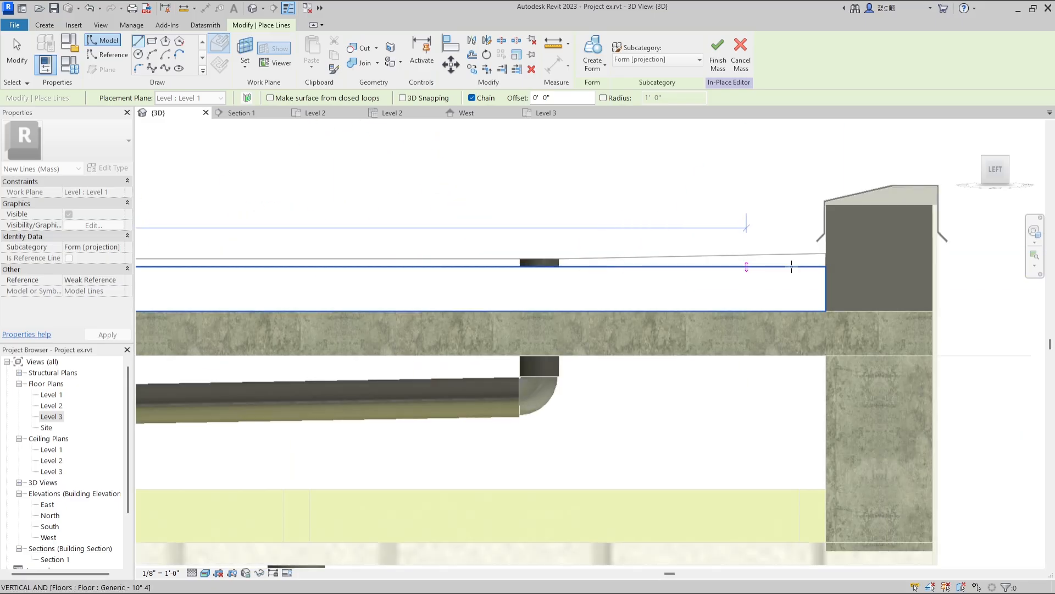
Close the roof layer profile along the slab's top face at the parapet and create a solid form from it.
click(808, 275)
click(808, 203)
key(Escape)
scroll(785, 218, down, 8)
click(593, 49)
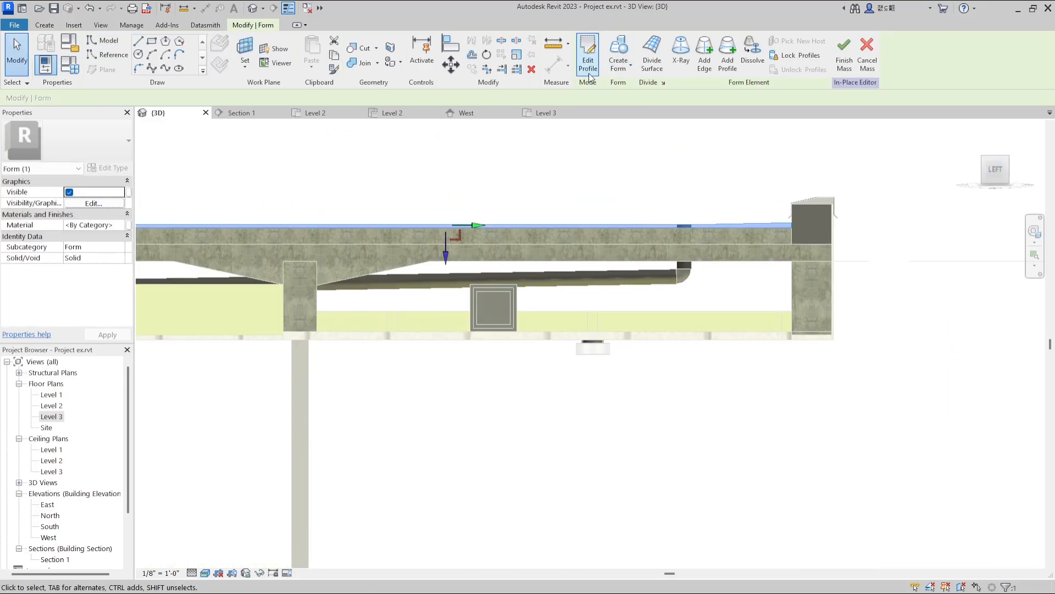
Edit the form's profile at the slab's free end and search the materials for roof.
click(588, 52)
scroll(583, 220, down, 3)
scroll(494, 254, up, 8)
drag(500, 259, 500, 234)
key(ctrl+z)
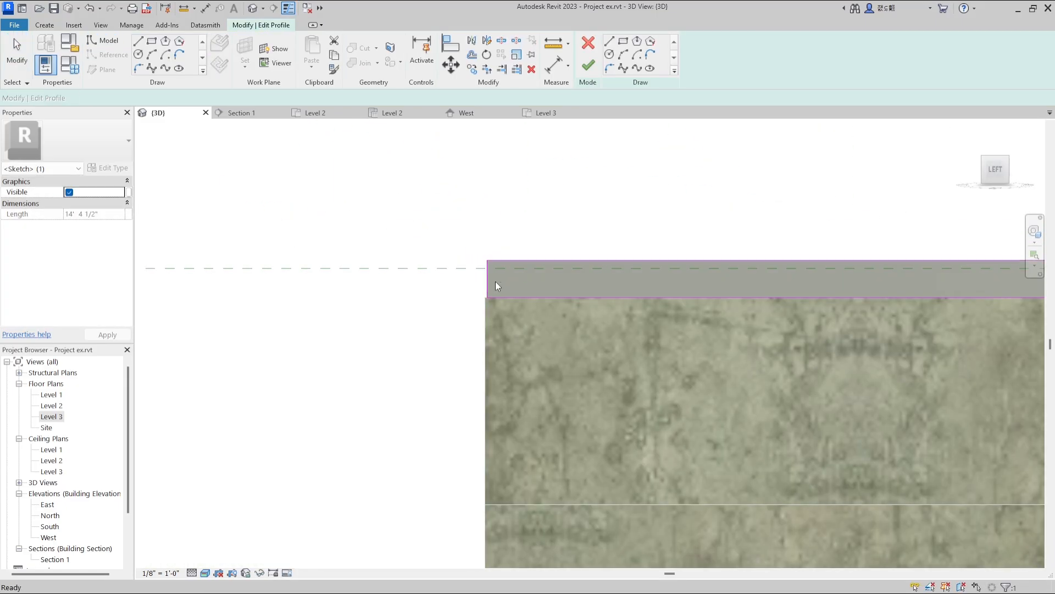
key(ctrl+y)
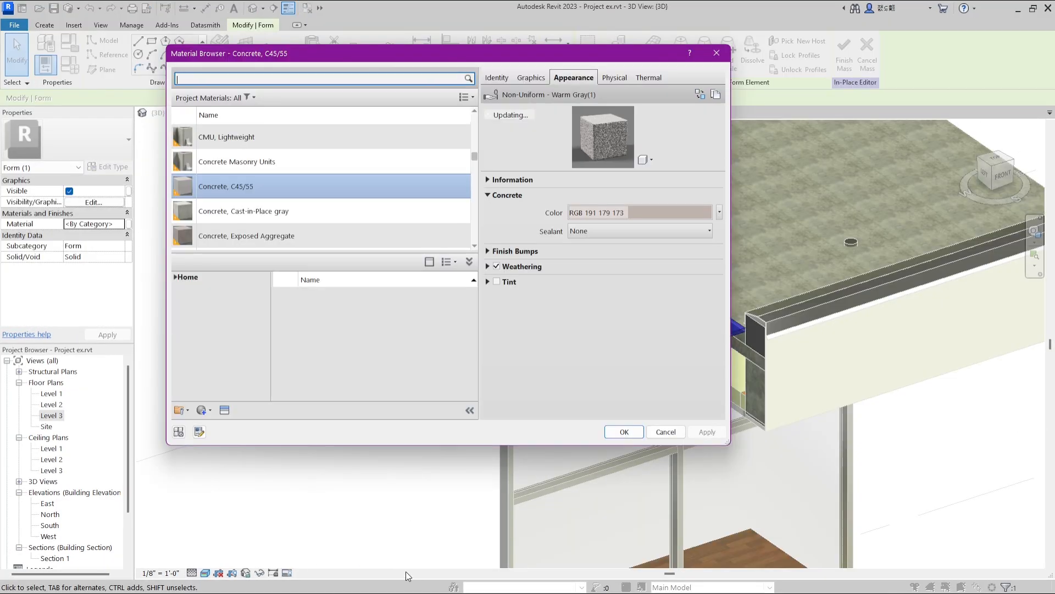
text(roof)
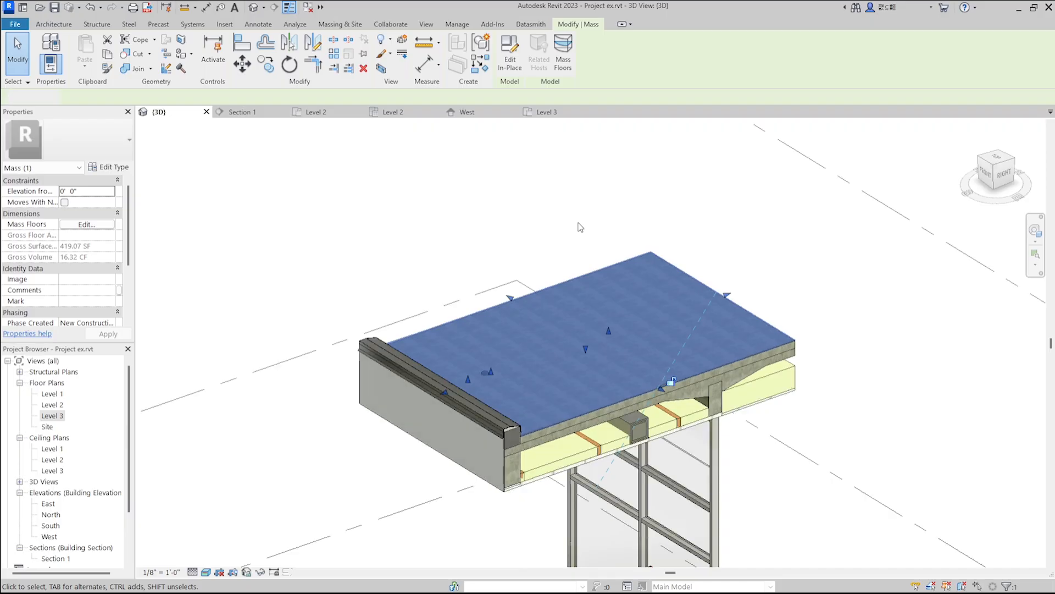
Examine the new roof surface and its opening around the vertical drain pipe from several angles.
click(329, 257)
shift+middle_drag(329, 257, 632, 275)
scroll(667, 229, up, 8)
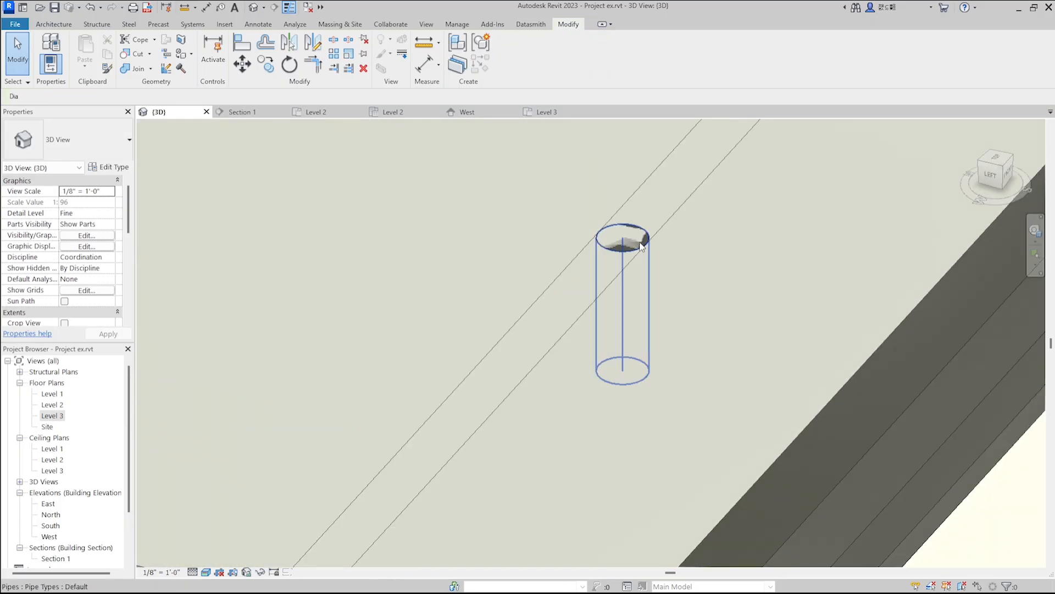
click(640, 247)
scroll(640, 247, up, 3)
scroll(677, 239, down, 5)
click(543, 373)
scroll(598, 295, down, 3)
click(843, 325)
scroll(605, 256, up, 3)
scroll(607, 260, up, 3)
scroll(639, 258, down, 6)
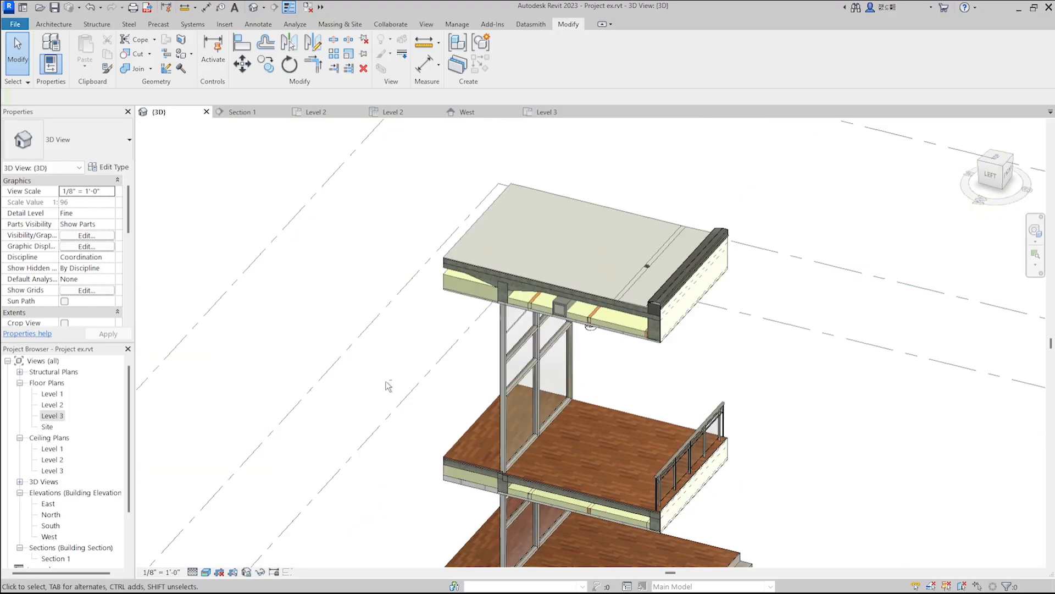
Divide the 12" parapet wall beneath the coping into parts for its separate layers.
shift+middle_drag(377, 386, 448, 236)
scroll(606, 329, up, 5)
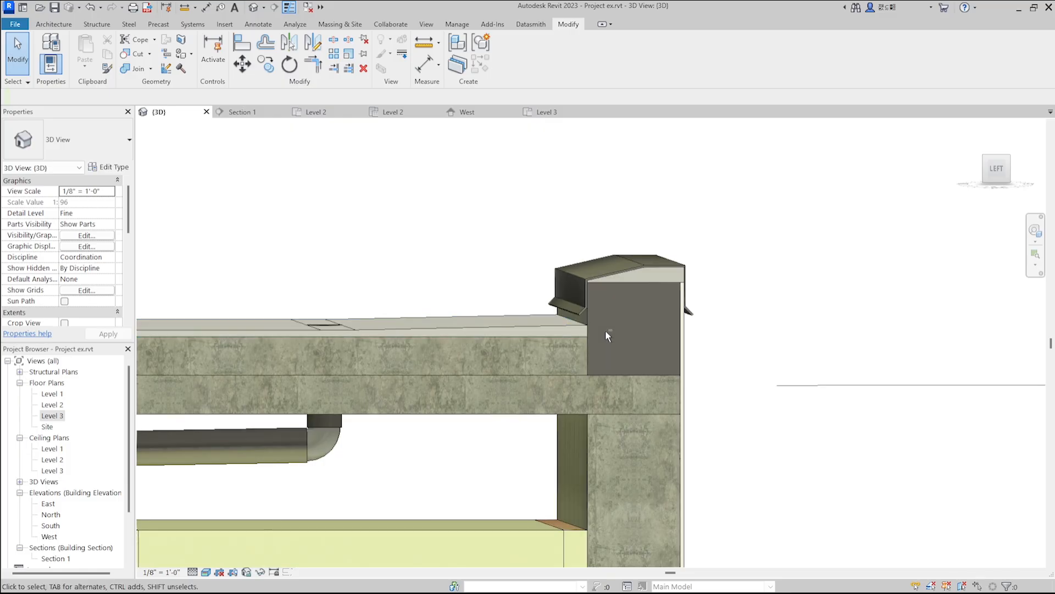
shift+middle_drag(623, 341, 575, 315)
click(601, 318)
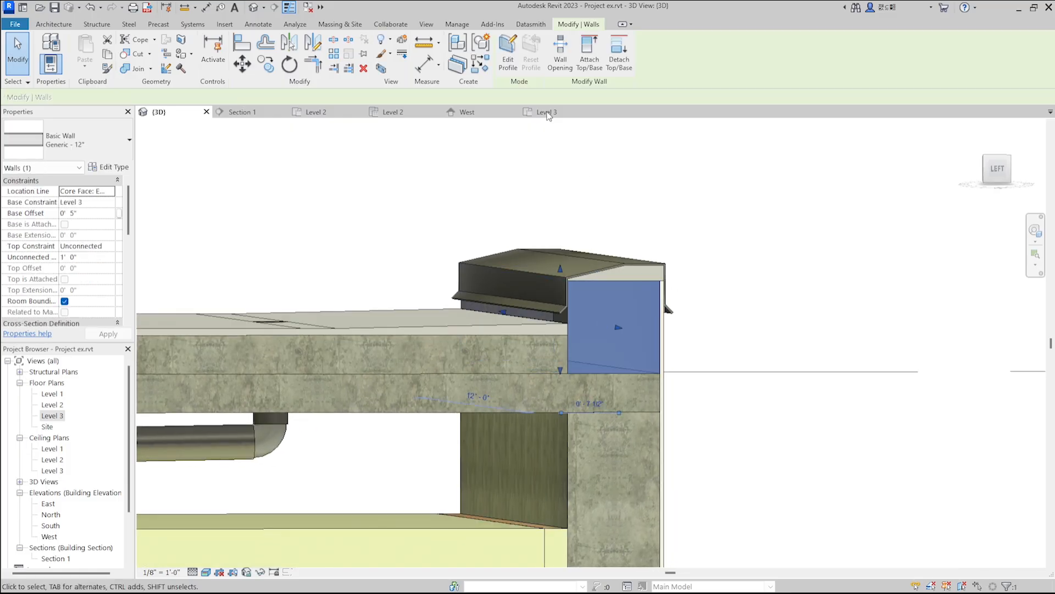
click(655, 189)
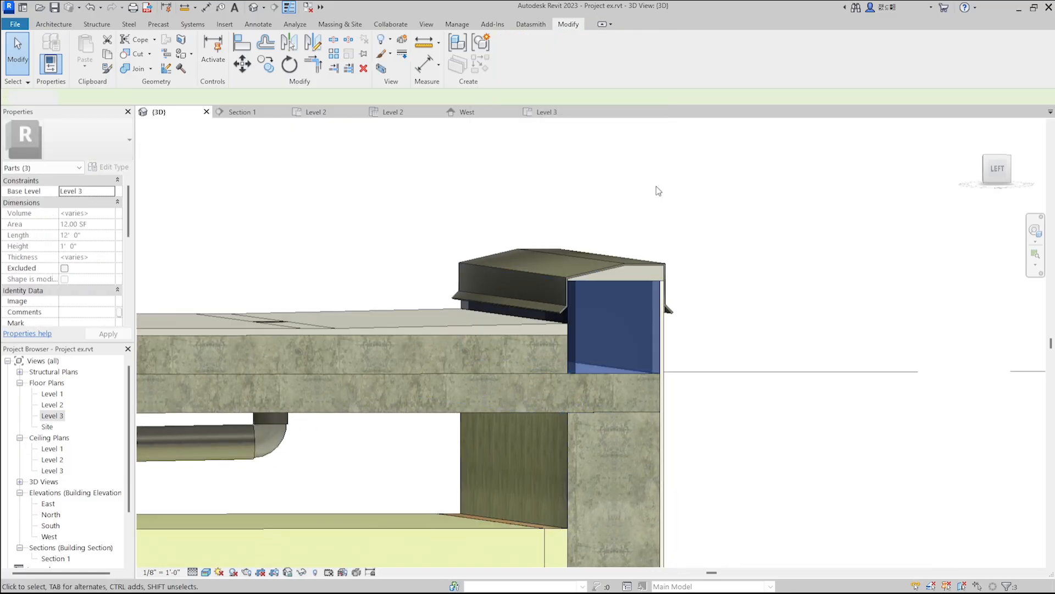
scroll(536, 326, up, 3)
scroll(536, 326, down, 10)
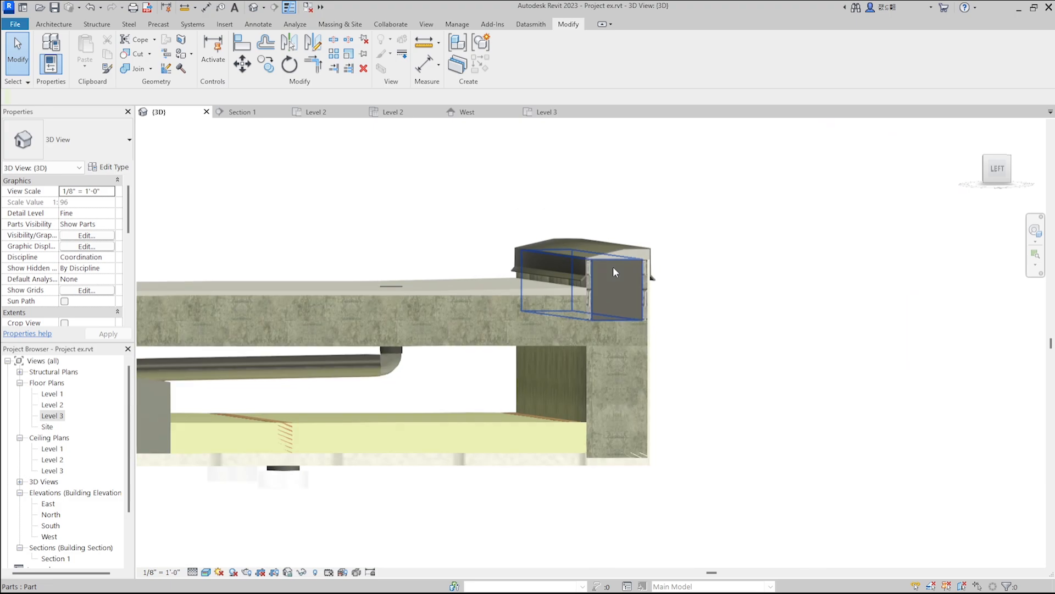
In Section 1, sketch a closed rectangular rebar 0'-10" by 1'-8" inside the concrete beam below the parapet.
scroll(677, 330, up, 6)
scroll(737, 275, down, 4)
scroll(621, 418, down, 5)
scroll(659, 460, up, 8)
scroll(660, 463, down, 5)
scroll(659, 451, down, 4)
scroll(651, 441, up, 6)
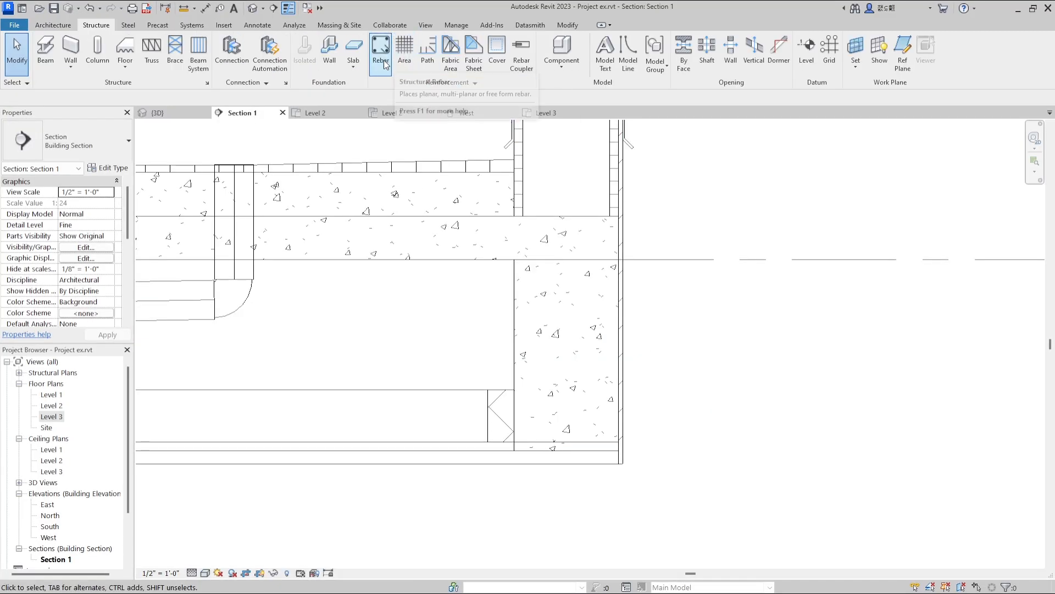
click(378, 61)
click(586, 56)
click(552, 262)
click(523, 268)
click(609, 441)
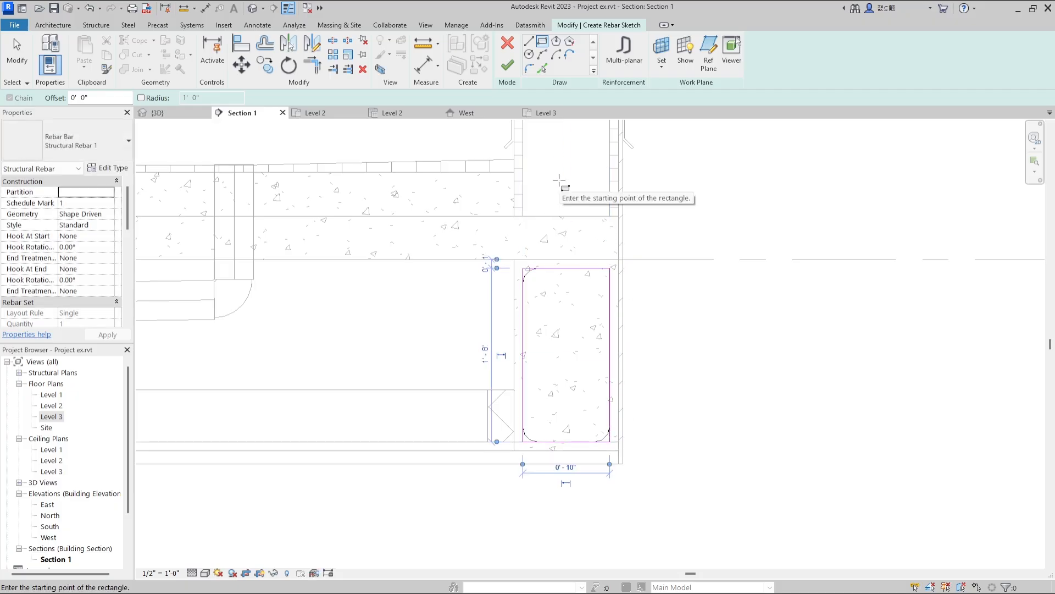
click(508, 67)
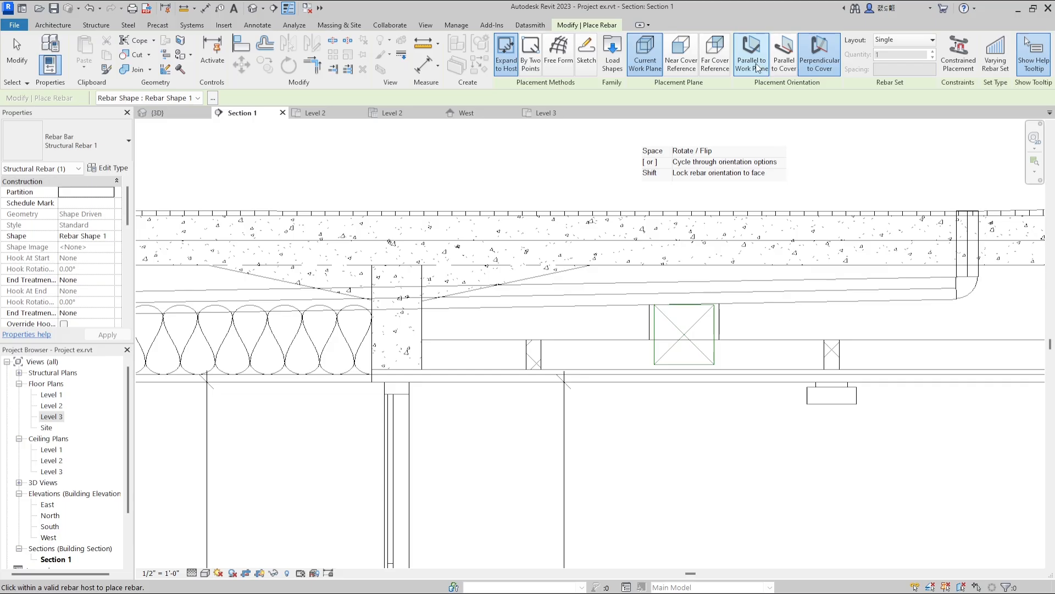
Place Rebar Shape 1 parallel to the work plane in the foundation beam and the edge beam beside the stairs.
click(759, 68)
scroll(467, 253, down, 3)
scroll(440, 214, down, 1)
middle_drag(446, 550, 458, 378)
scroll(458, 378, up, 2)
scroll(458, 378, up, 3)
scroll(377, 352, down, 4)
scroll(684, 347, up, 4)
scroll(575, 332, down, 7)
scroll(458, 452, up, 5)
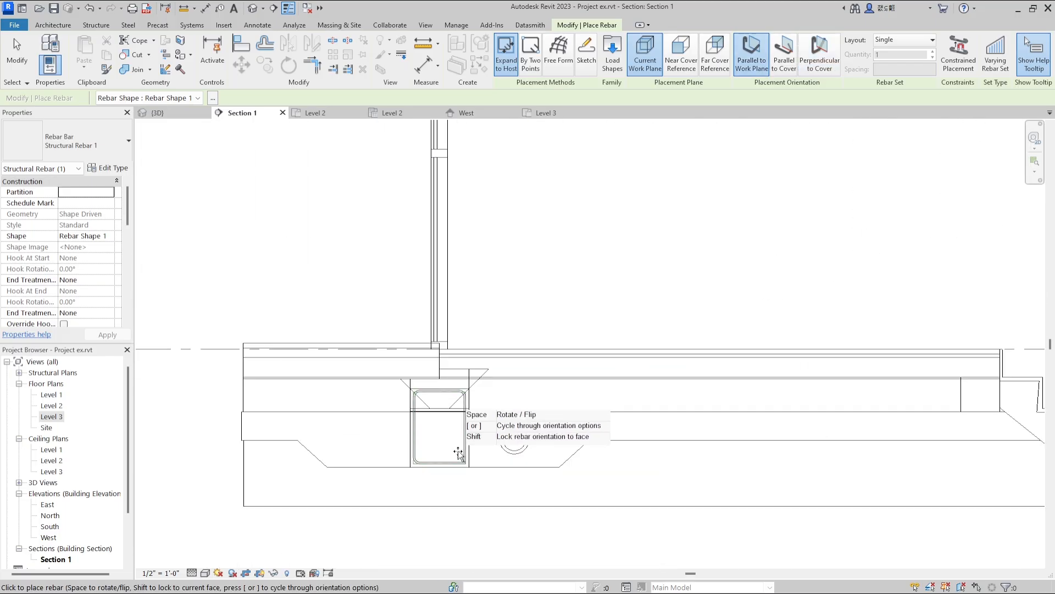
scroll(442, 310, down, 5)
scroll(569, 335, up, 6)
scroll(572, 338, up, 2)
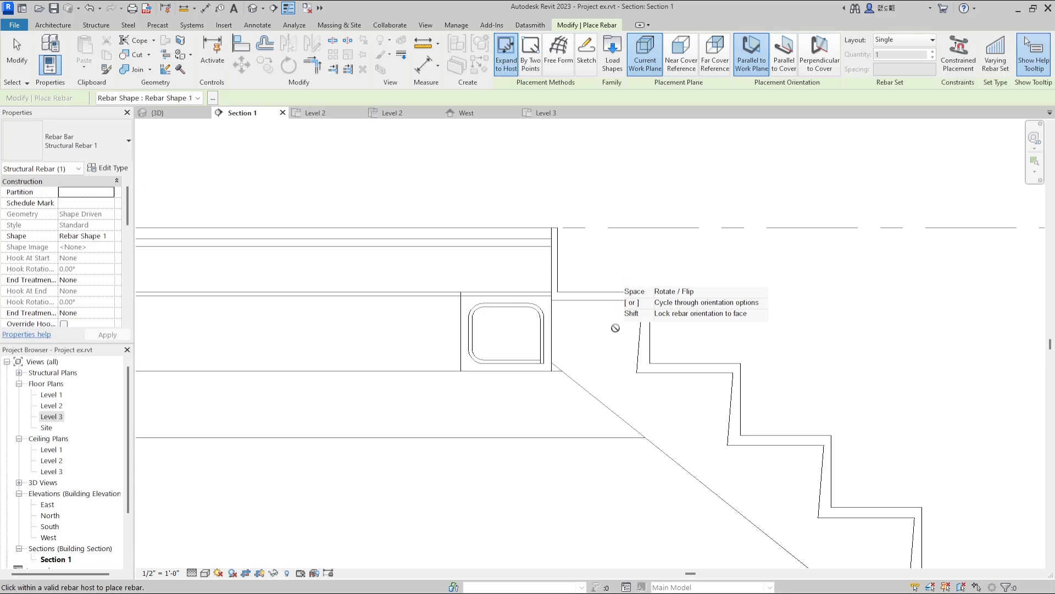
Apply the Rebar Cover 1 <0'-1"> setting to the concrete stair.
scroll(616, 330, down, 5)
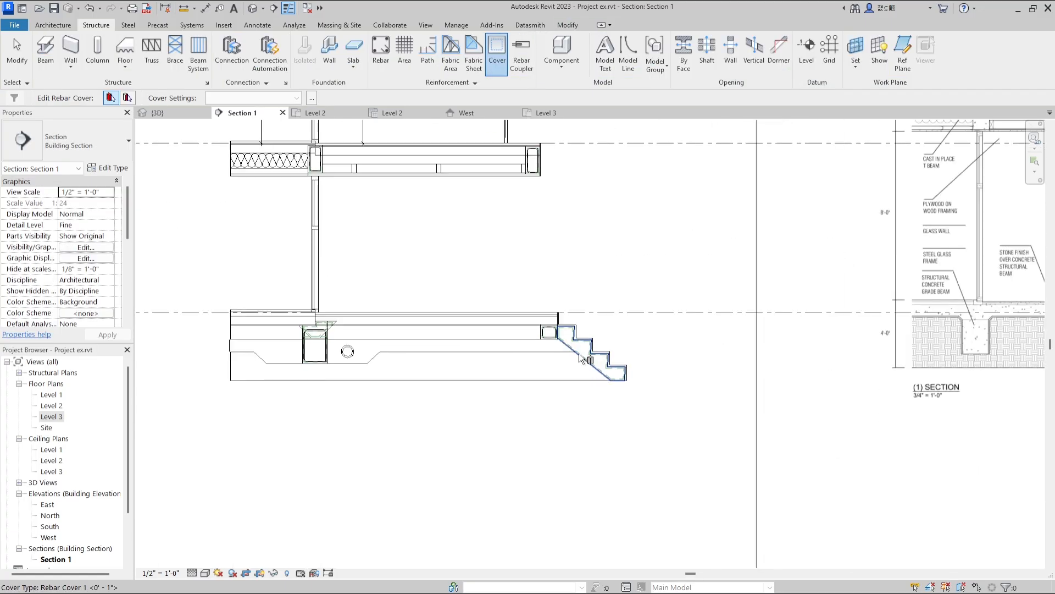
scroll(582, 352, up, 4)
click(565, 353)
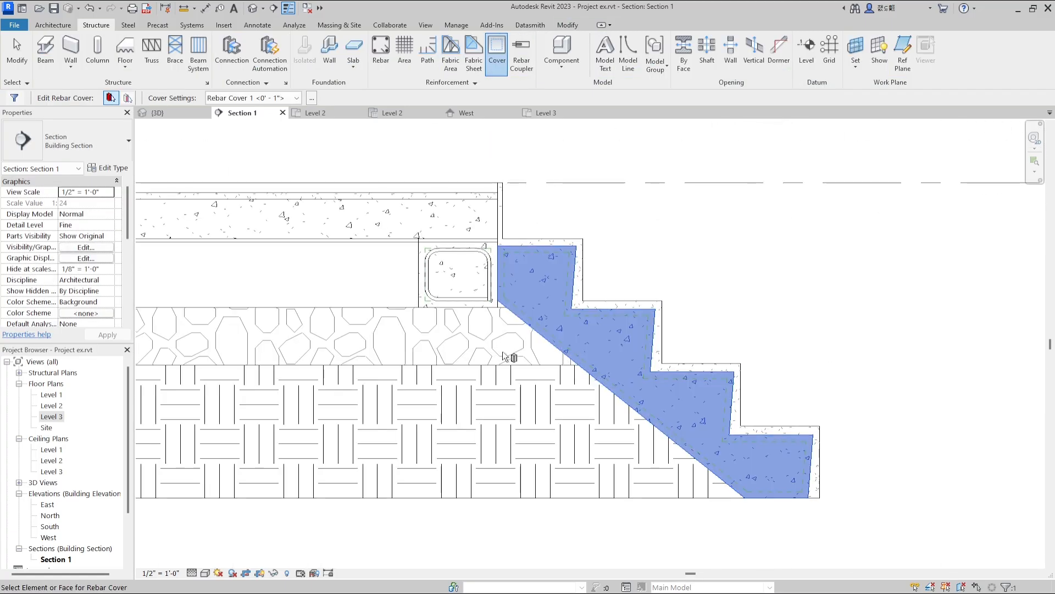
Sketch a stair rebar running down beside the edge beam, along the sloped underside and across the bottom, following the cover lines.
click(380, 52)
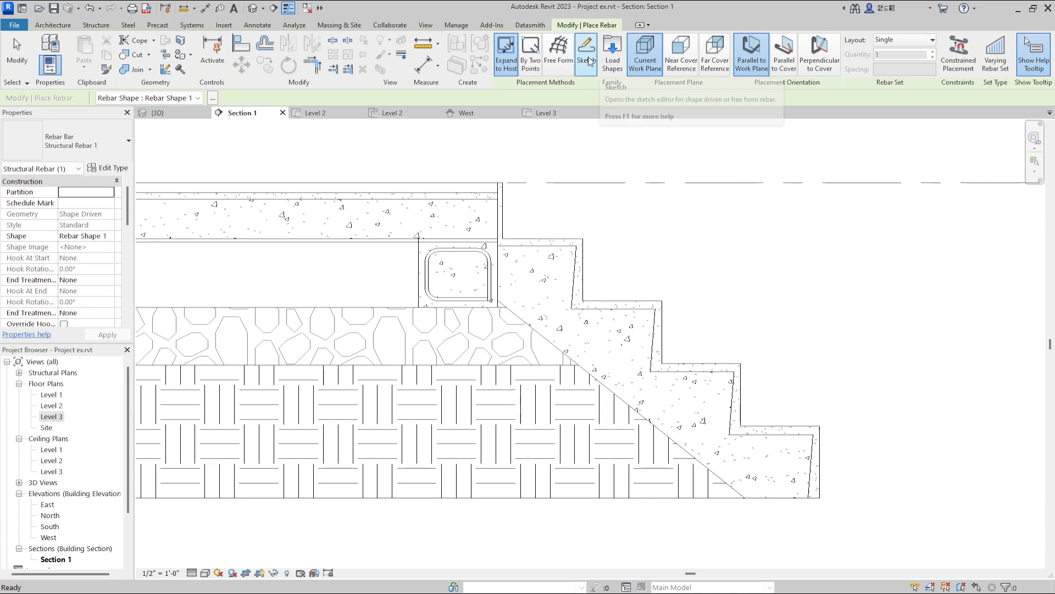
click(587, 55)
click(504, 253)
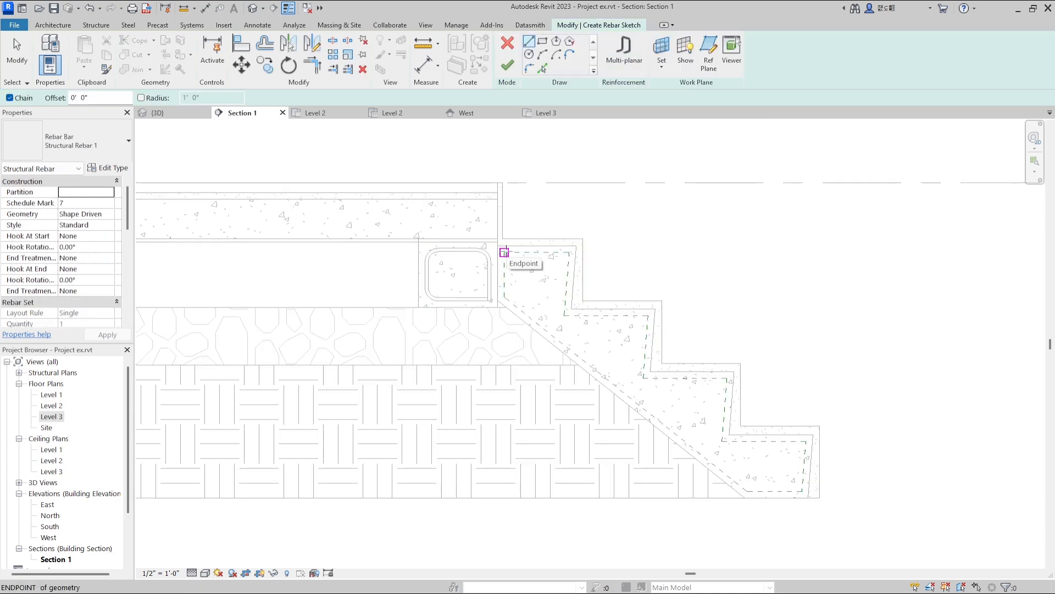
click(504, 297)
click(748, 491)
click(806, 491)
scroll(803, 511, up, 2)
scroll(788, 444, down, 2)
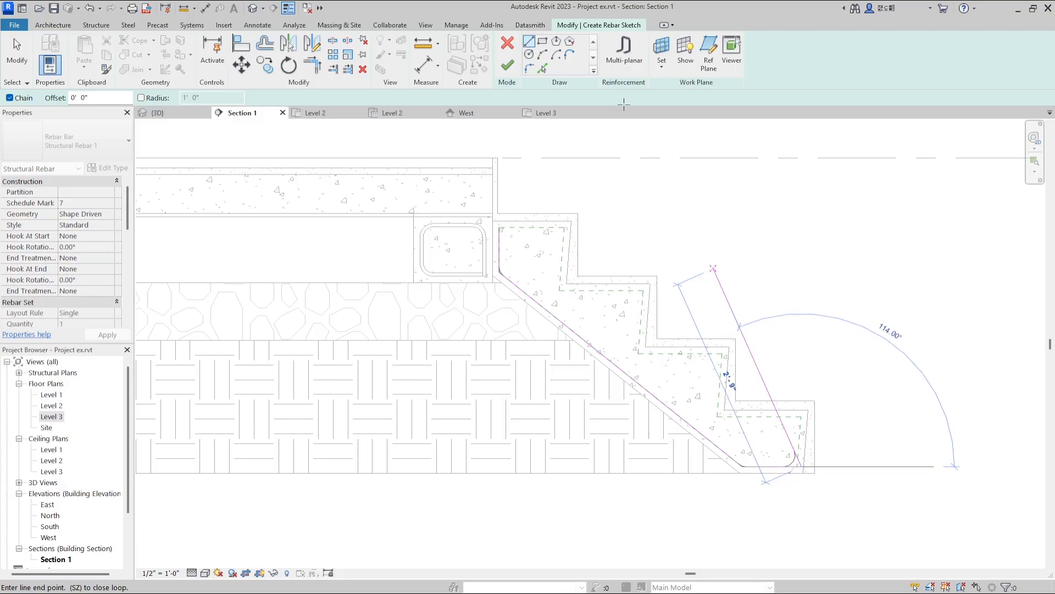
click(514, 67)
Sketch a second stair rebar across the top step and vertically down to the sloped bar.
scroll(503, 231, up, 3)
click(507, 231)
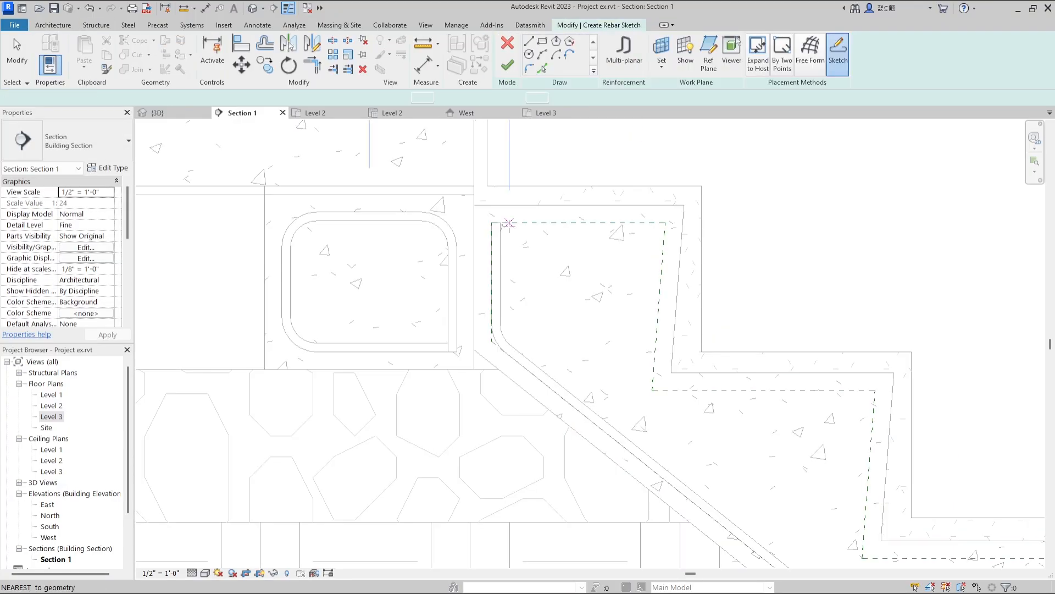
click(665, 222)
scroll(643, 271, down, 3)
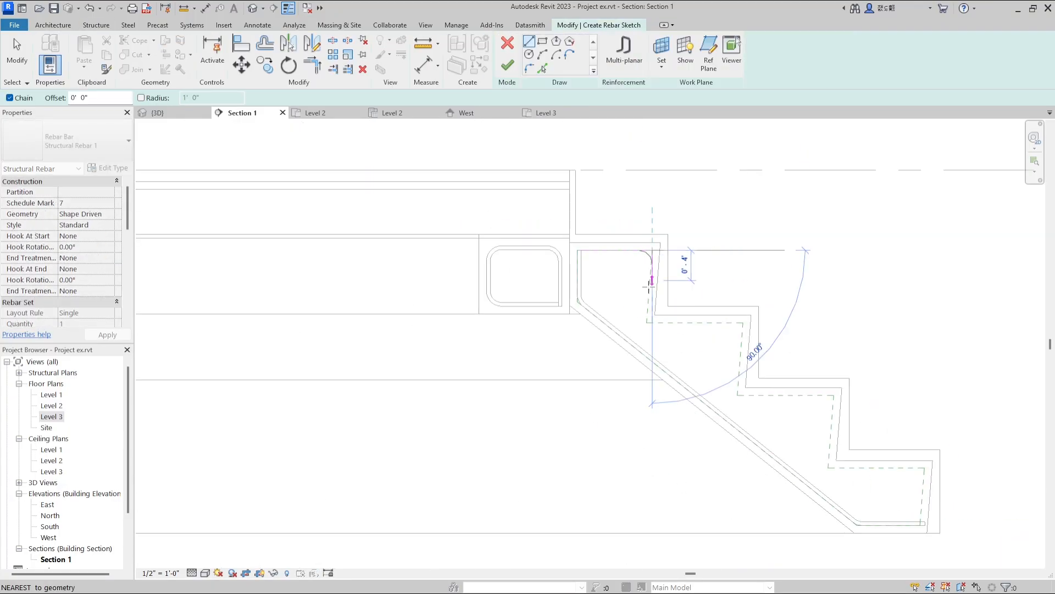
click(652, 356)
click(508, 66)
click(637, 256)
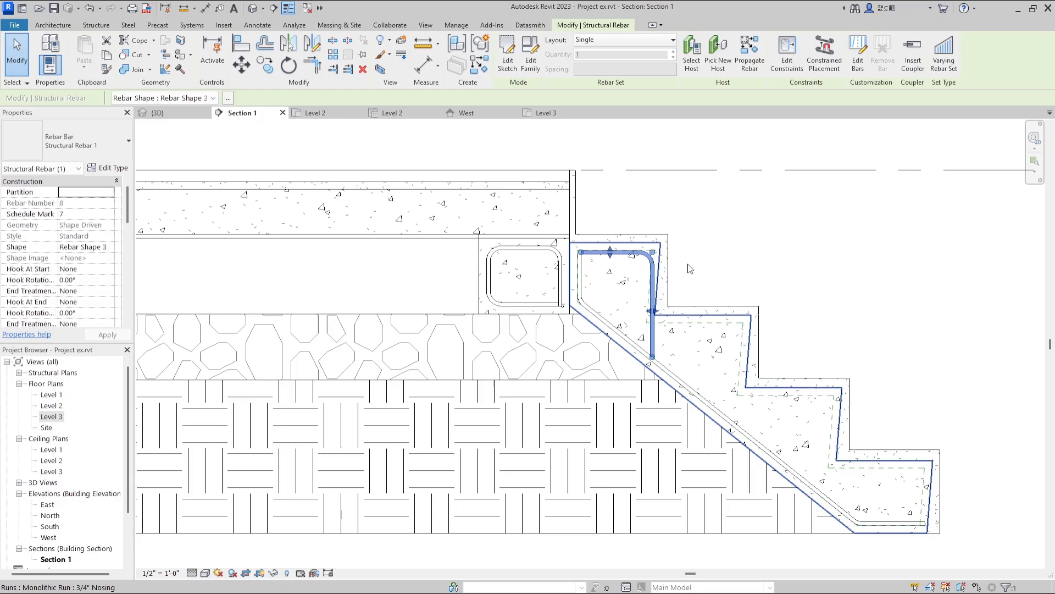
scroll(646, 285, up, 2)
key(Escape)
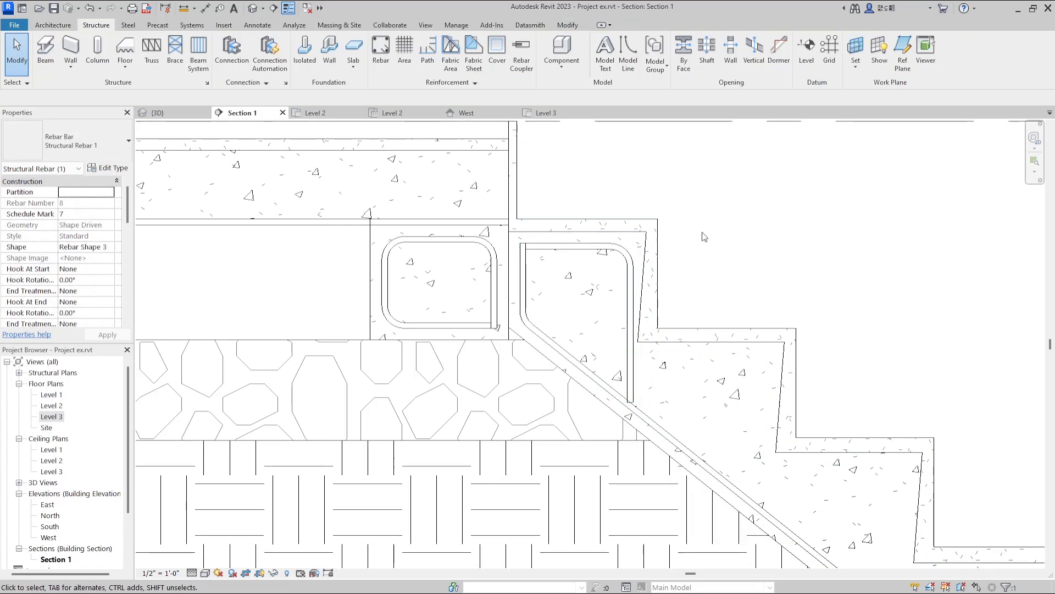
Edit the top step rebar's sketch by shortening its horizontal line and adding a short vertical leg at the inner end.
scroll(571, 266, down, 3)
scroll(683, 253, up, 2)
double_click(533, 267)
scroll(460, 262, up, 4)
click(468, 265)
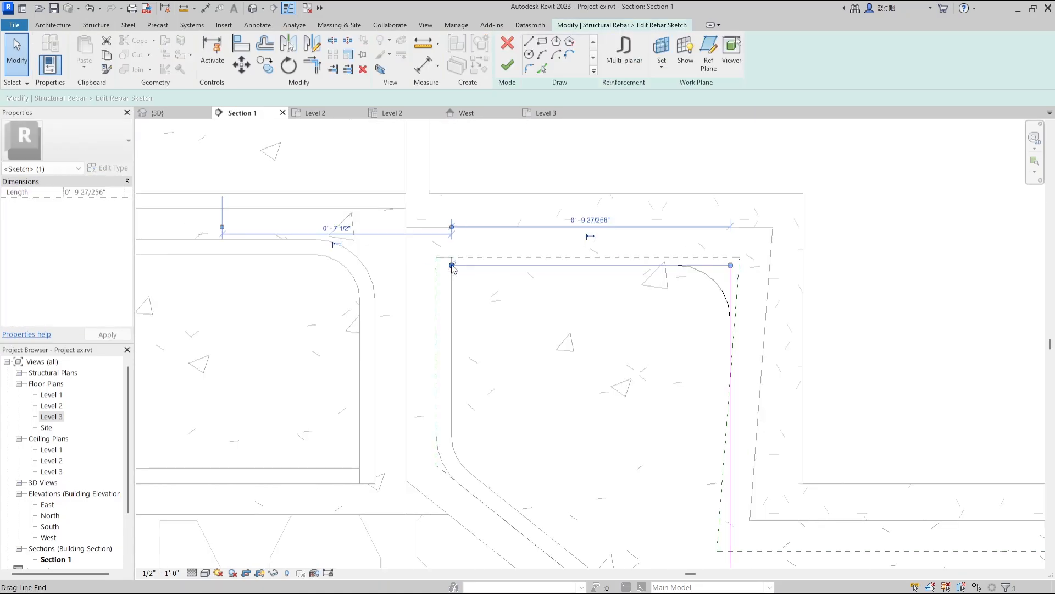
drag(452, 265, 470, 264)
click(529, 41)
click(470, 265)
click(470, 440)
key(Escape)
Reposition the short leg and finish the top step rebar with a bent tail along the stair's slope.
scroll(471, 341, up, 2)
drag(471, 347, 460, 346)
key(Escape)
scroll(474, 285, down, 5)
scroll(604, 434, up, 4)
click(572, 363)
key(Escape)
scroll(618, 440, down, 3)
click(507, 66)
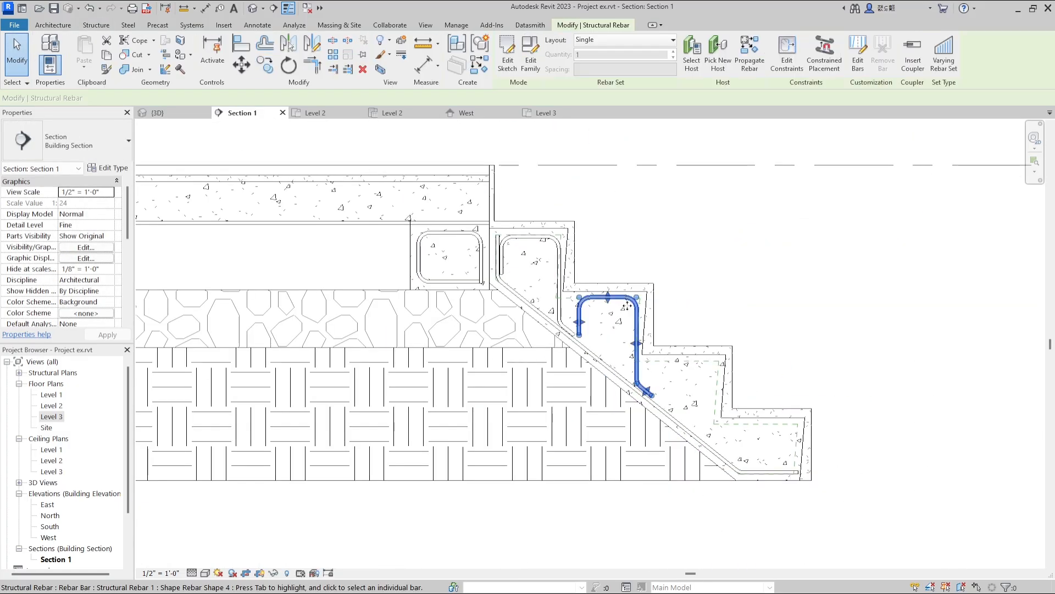
Edit the second step's rebar sketch by moving its long vertical leg inward from the riser.
double_click(640, 357)
scroll(638, 355, up, 5)
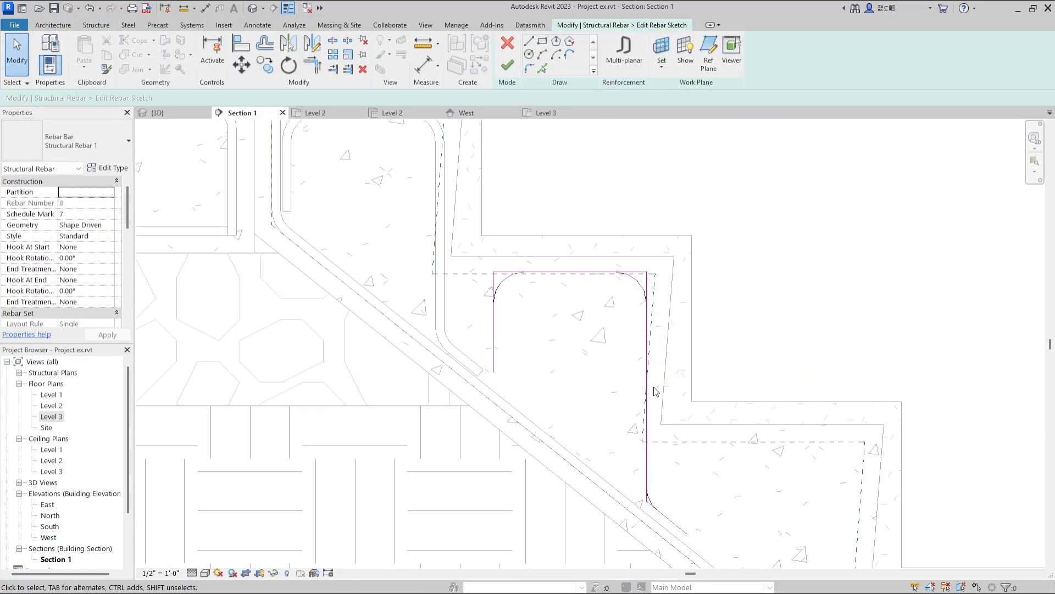
drag(635, 395, 630, 397)
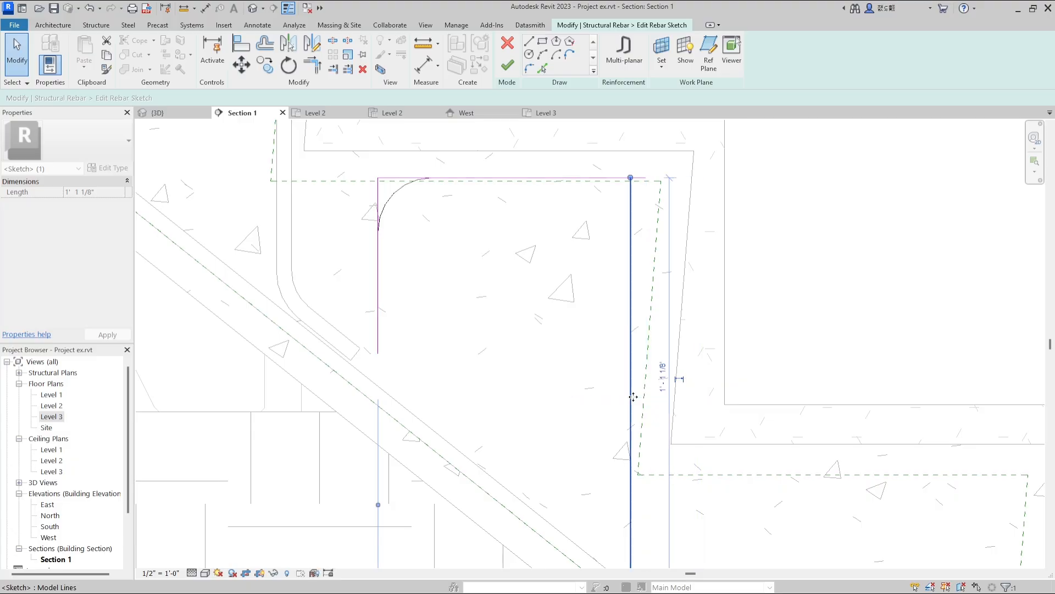
scroll(653, 388, down, 2)
click(507, 66)
scroll(445, 198, down, 4)
Reshape the step reinforcement to run from the top step parallel to the stair's slope and hook around inside the bottom step.
click(652, 238)
scroll(445, 273, up, 4)
click(720, 361)
middle_drag(727, 393, 679, 326)
scroll(677, 322, down, 5)
scroll(631, 308, up, 4)
click(705, 256)
scroll(734, 401, down, 4)
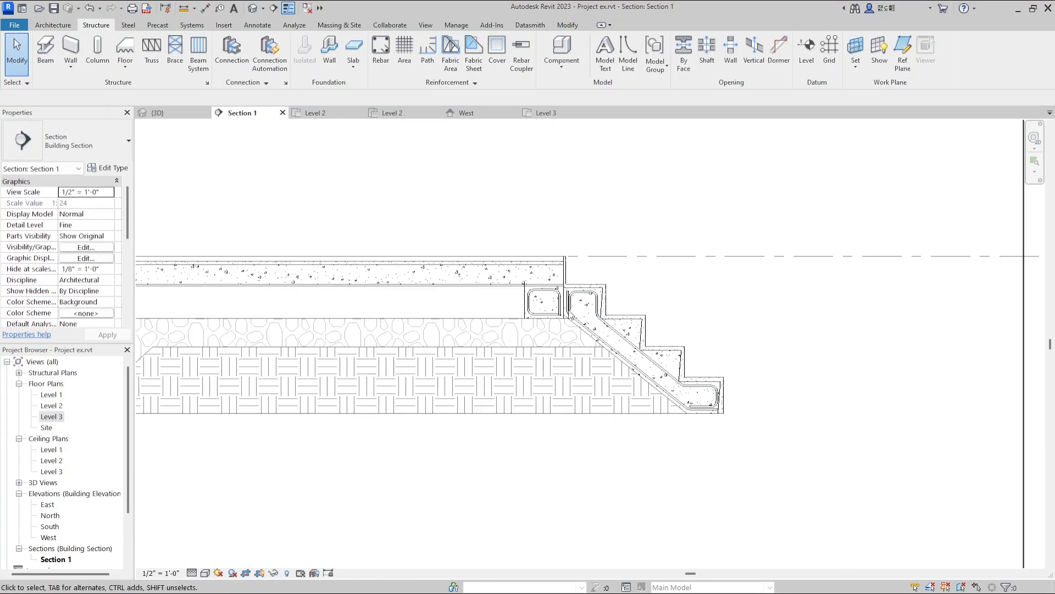
scroll(553, 300, up, 3)
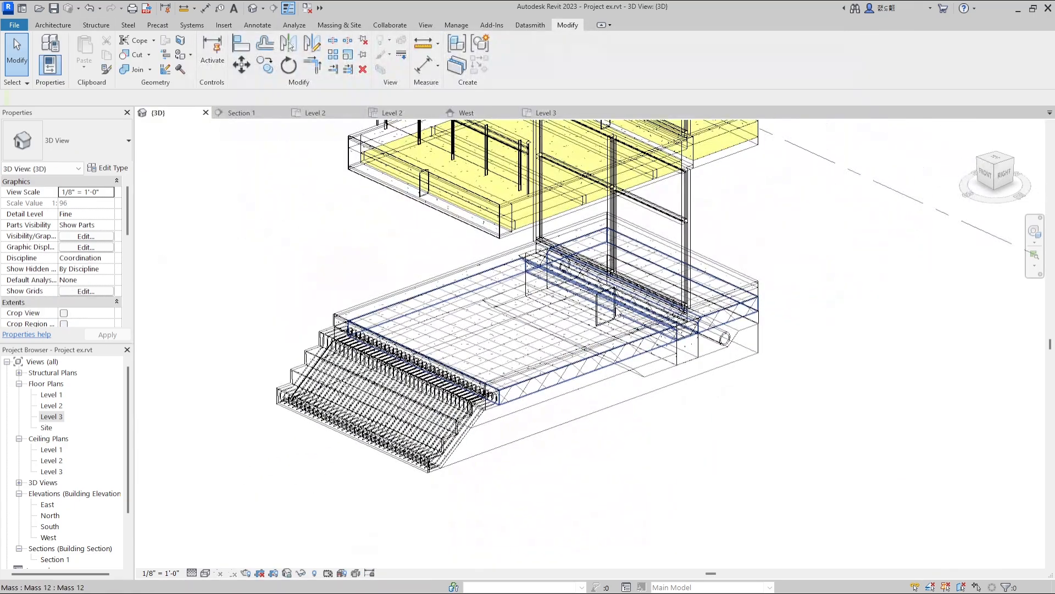
Lay out the foundation beam's rebar by Maximum Spacing at 1' 0", and widen the spacing of the two stair rebar sets.
scroll(615, 303, up, 5)
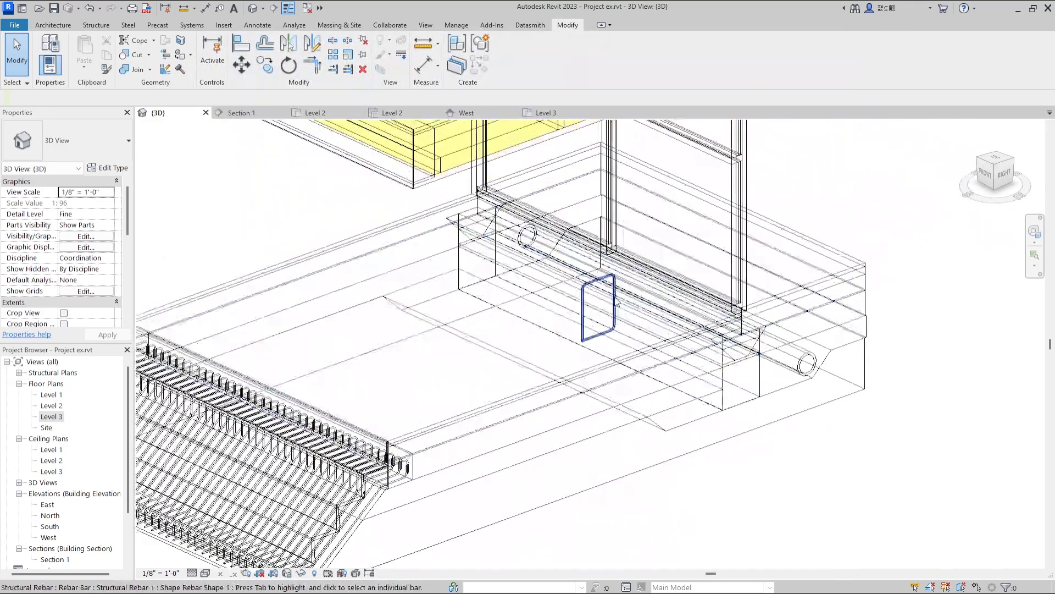
click(567, 323)
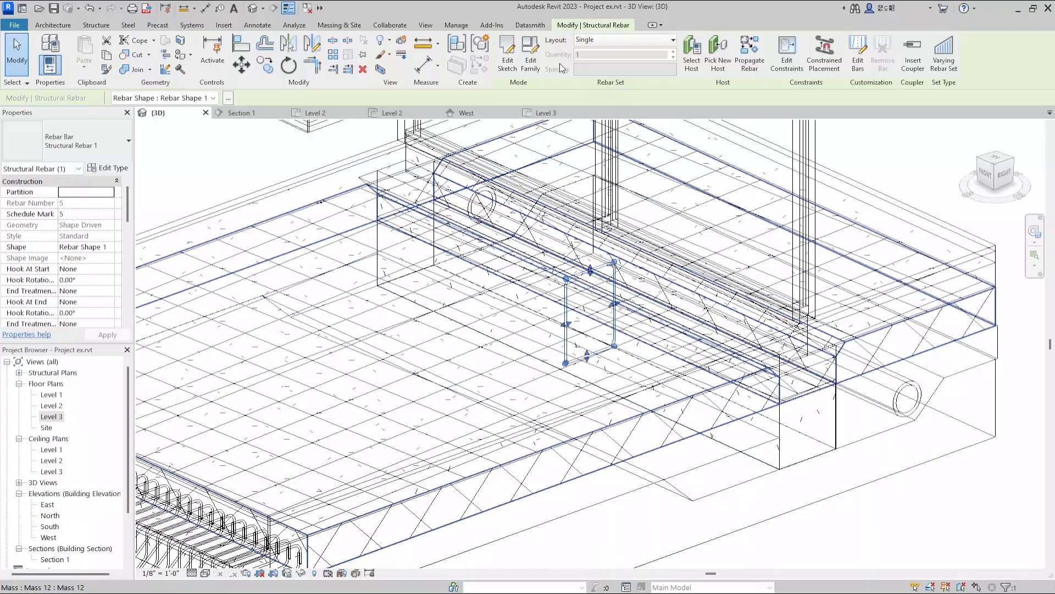
click(592, 43)
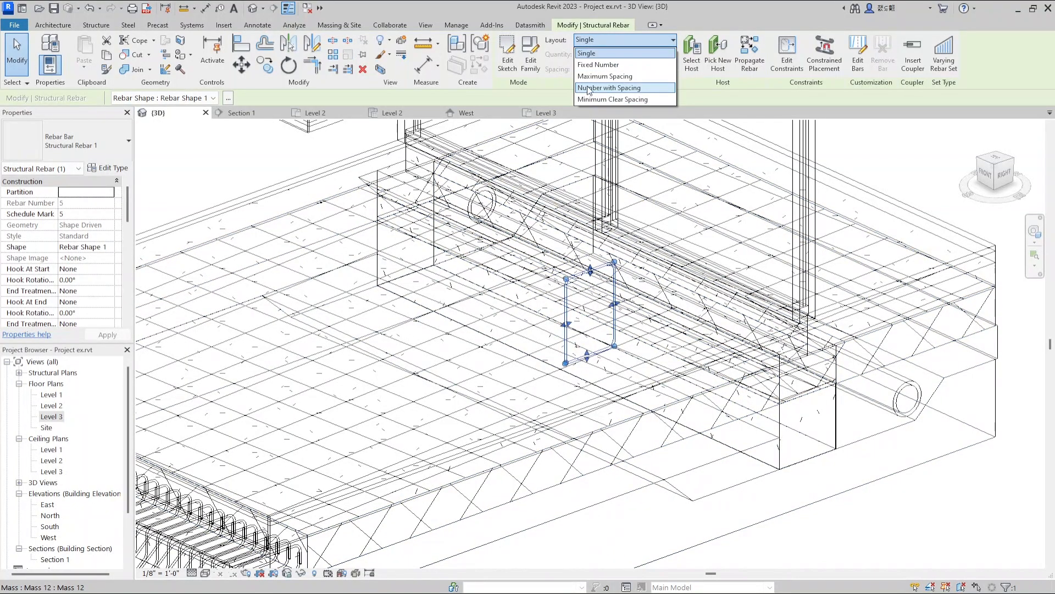
click(590, 76)
shift+middle_drag(527, 341, 779, 352)
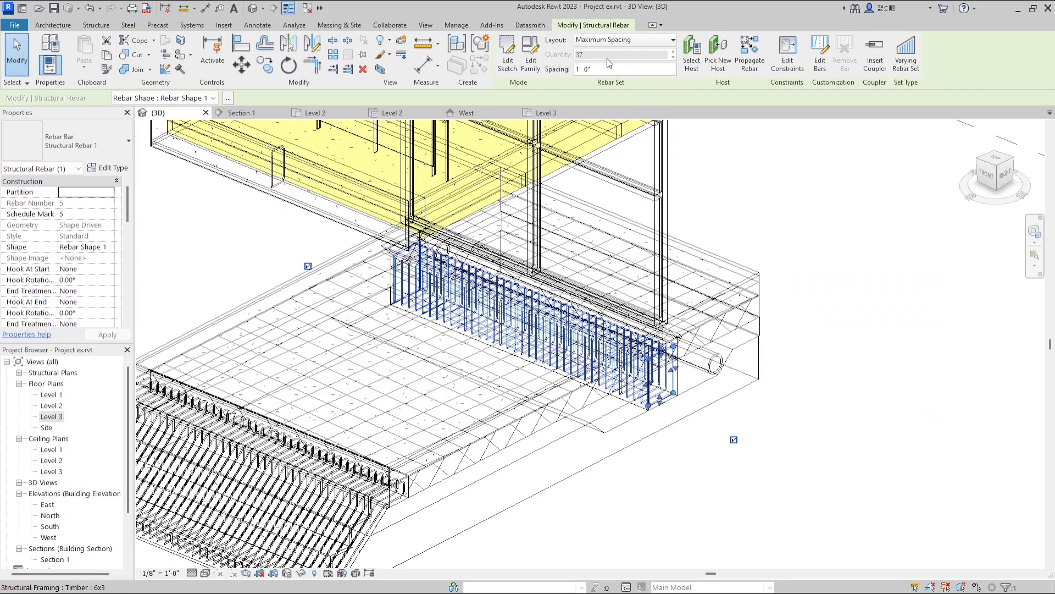
key(Return)
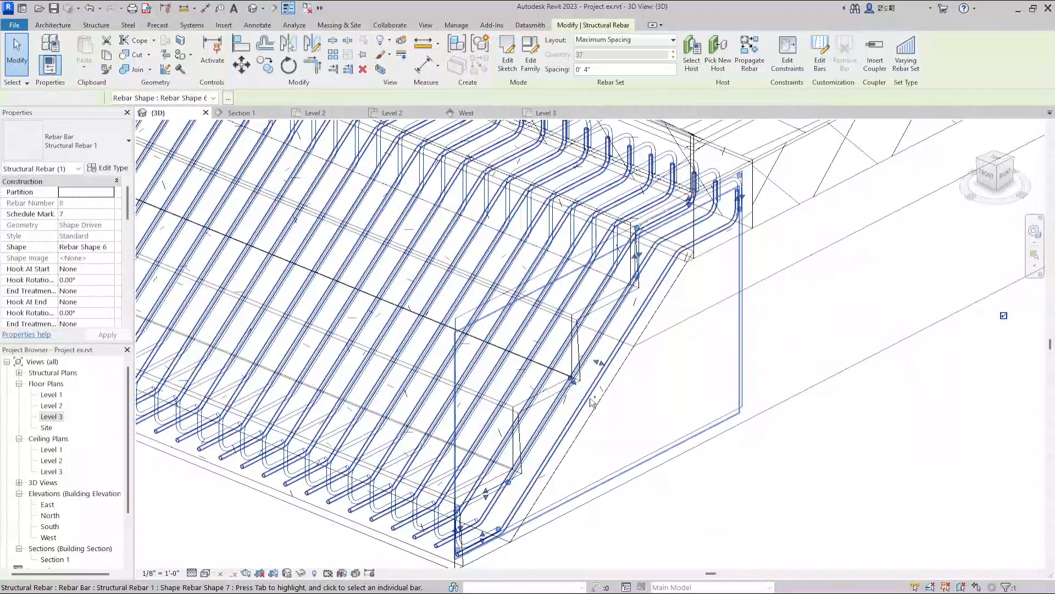
ctrl+click(591, 398)
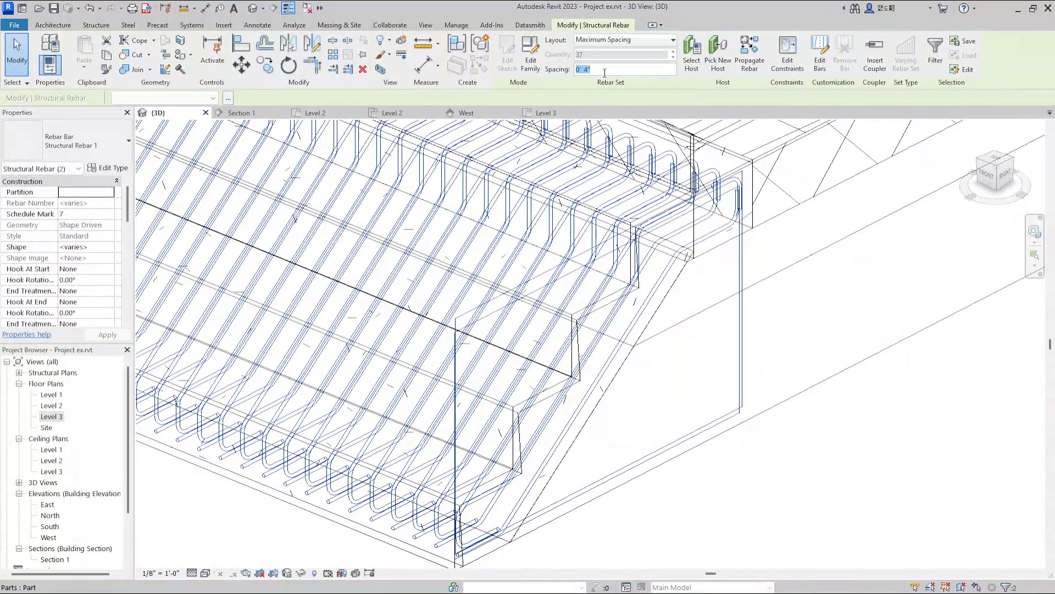
Lay out the four edge-beam rebars of the upper floor and roof by Maximum Spacing at 1' 0".
click(652, 40)
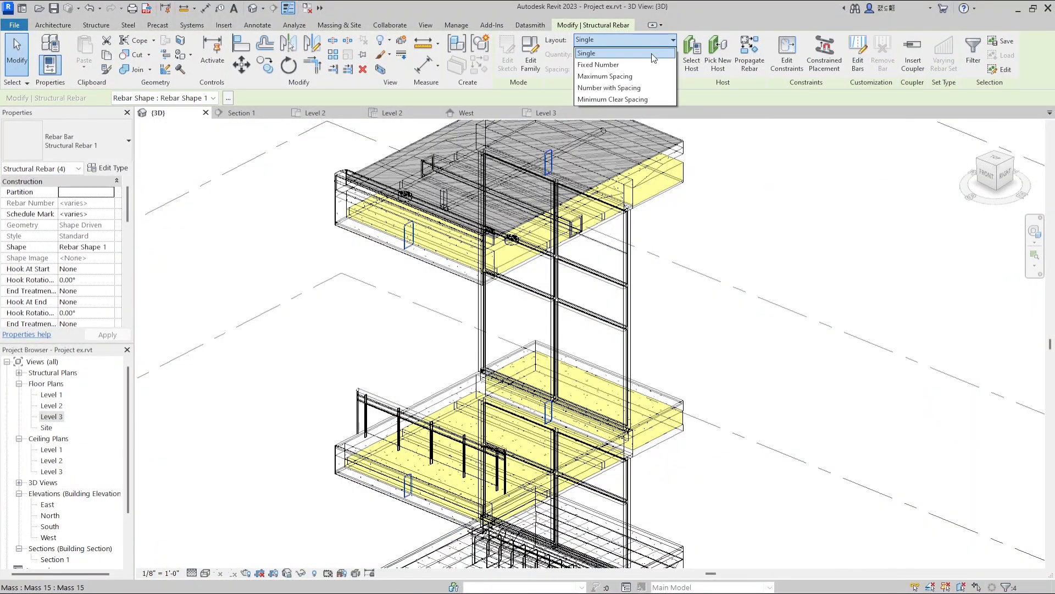
key(Return)
click(611, 69)
text(1)
key(Return)
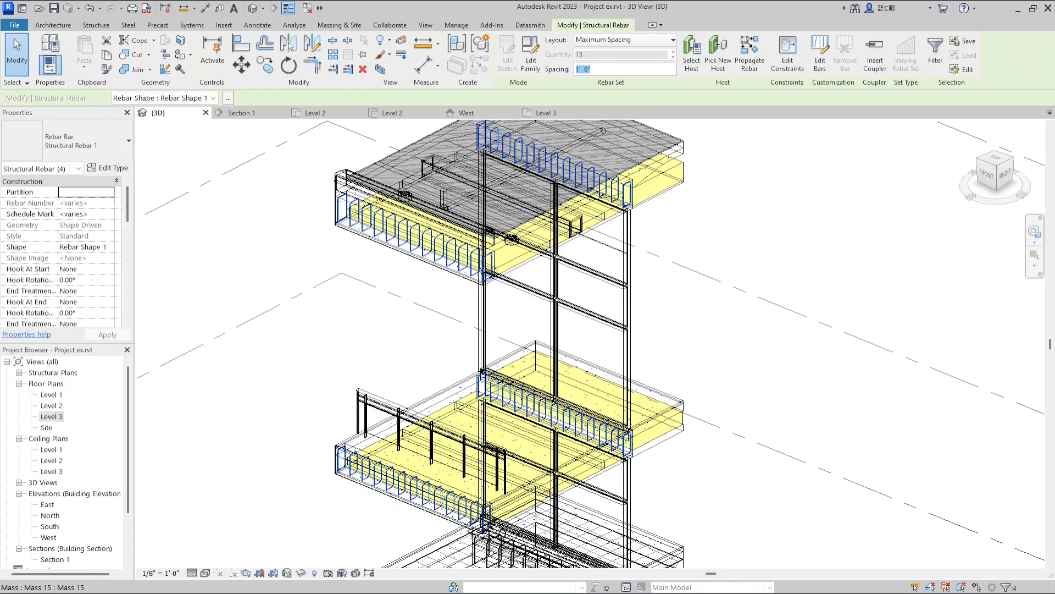
Set the 3D view's visual style to Realistic.
scroll(422, 279, down, 2)
click(643, 332)
shift+middle_drag(329, 376, 632, 283)
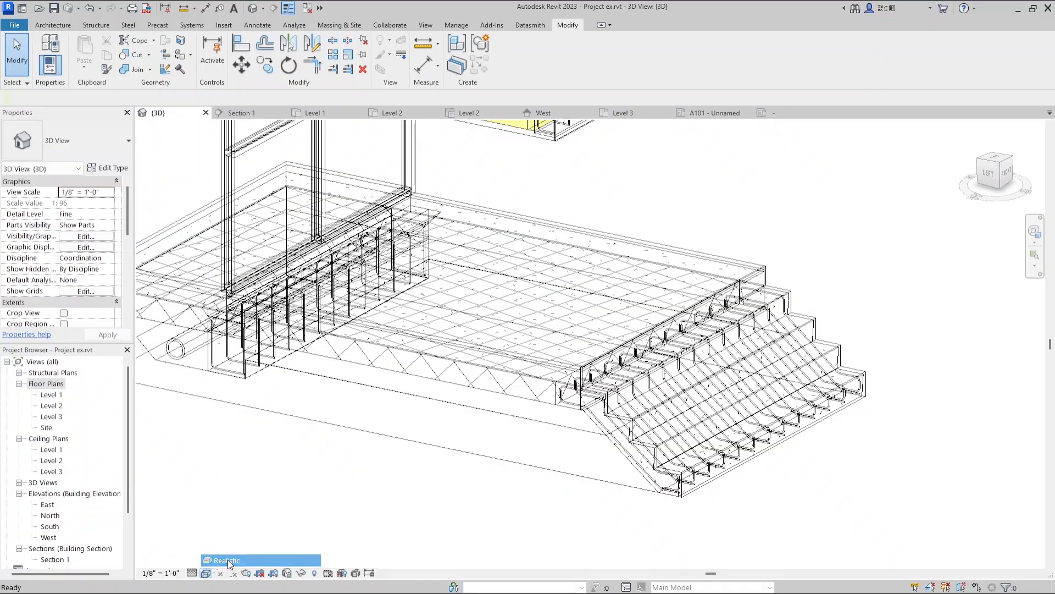
click(227, 560)
In the Level 2 floor plan, set the view range's bottom and view depth offsets to -1' 0".
click(236, 113)
click(392, 113)
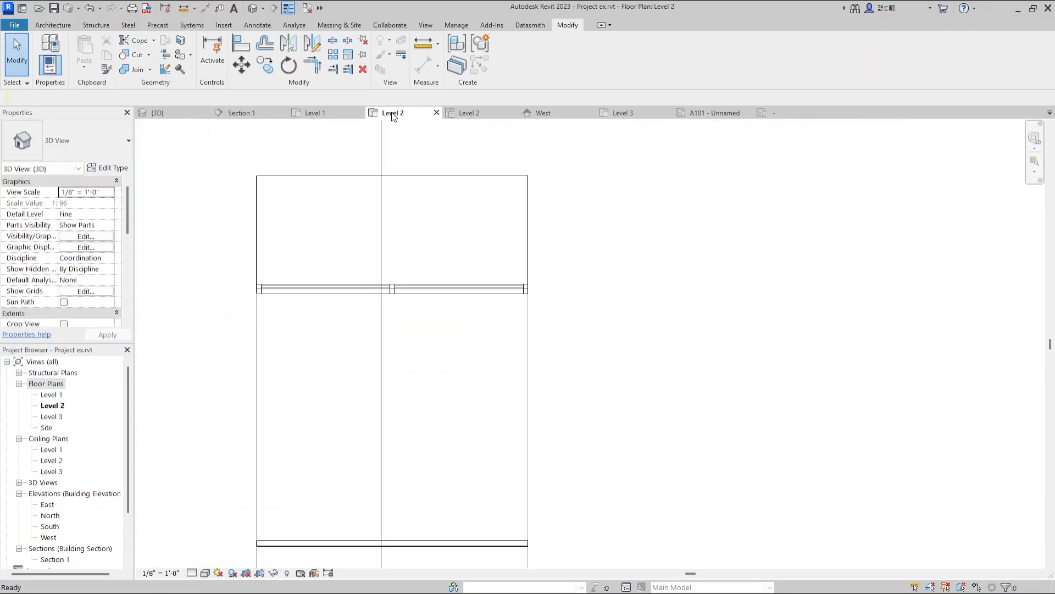
scroll(330, 324, down, 2)
scroll(282, 483, up, 2)
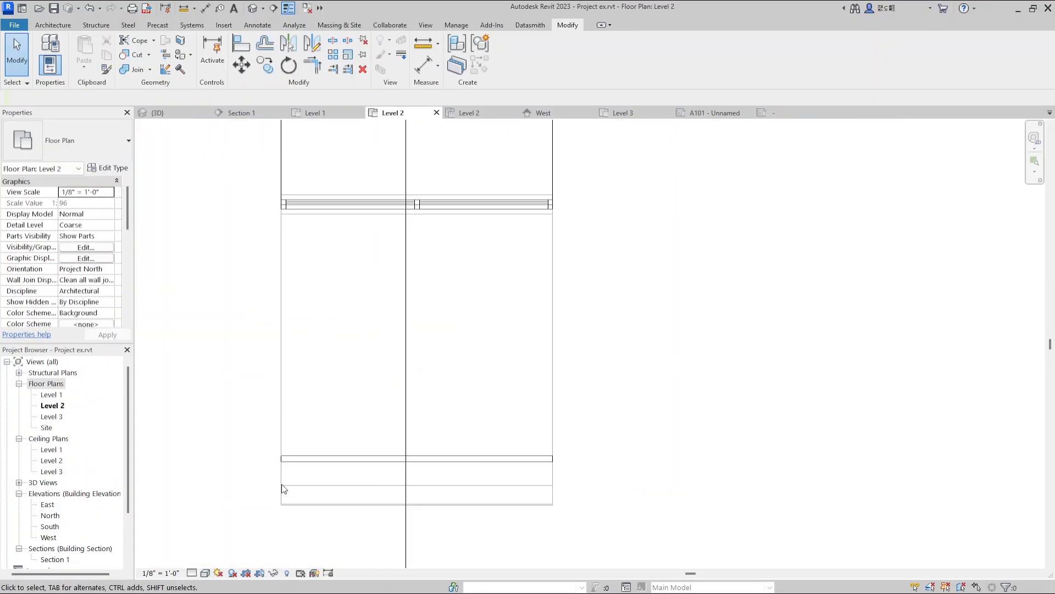
scroll(93, 277, down, 5)
scroll(93, 277, up, 5)
scroll(93, 278, down, 5)
scroll(93, 277, down, 2)
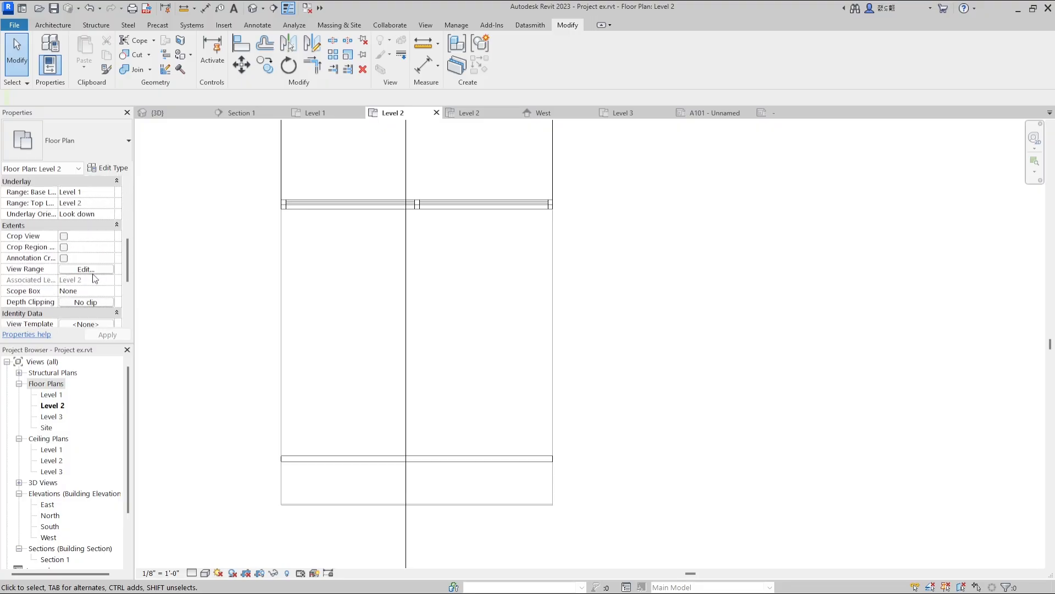
click(90, 270)
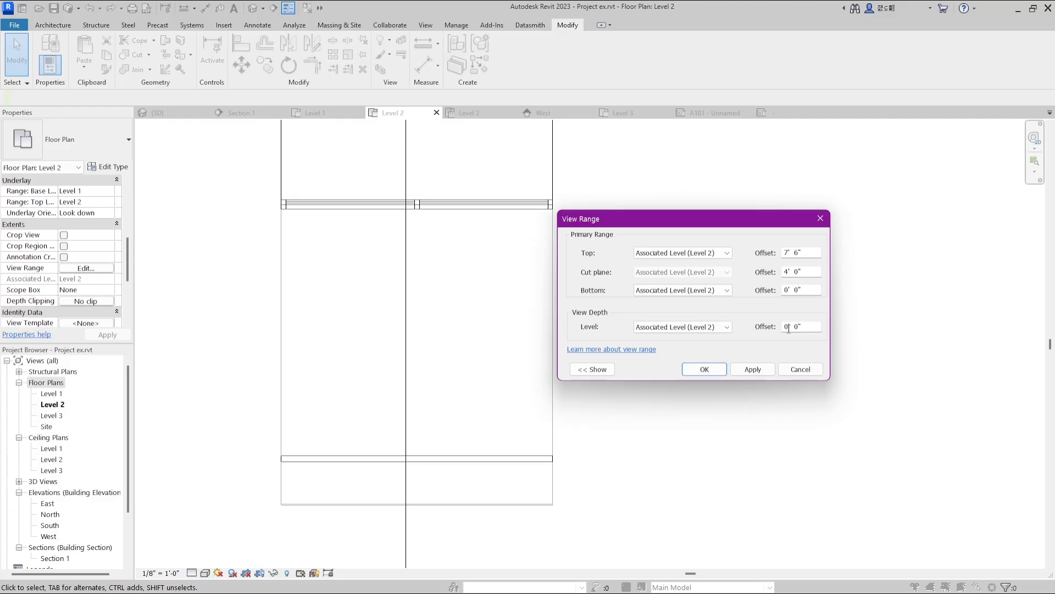
text(-1)
click(789, 290)
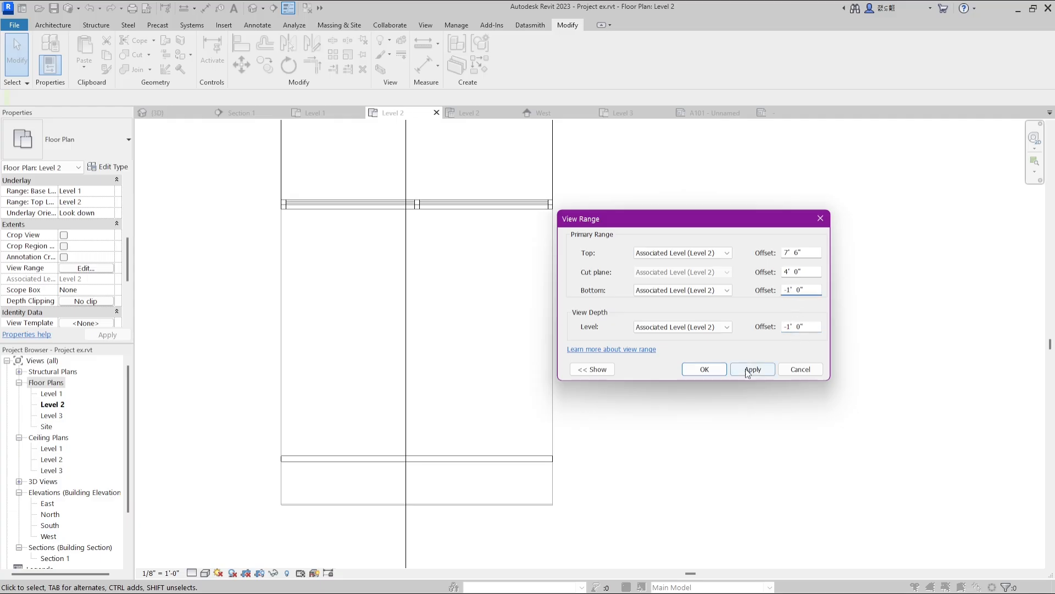
click(704, 369)
Divide the Level 2 wood flooring part with a vertical sketch line running its full depth, just beside the section line.
click(620, 347)
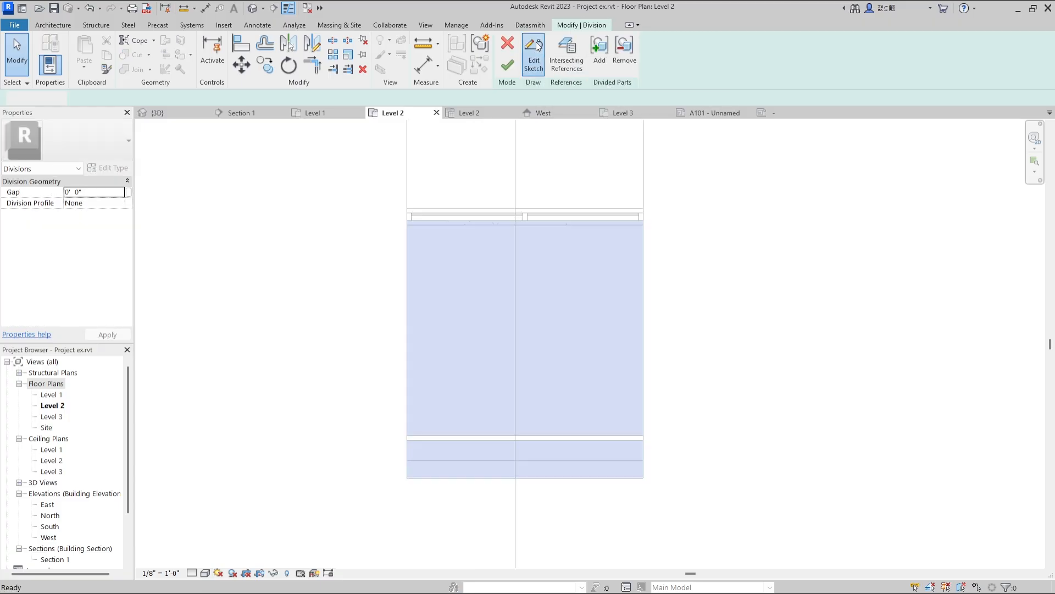
click(536, 42)
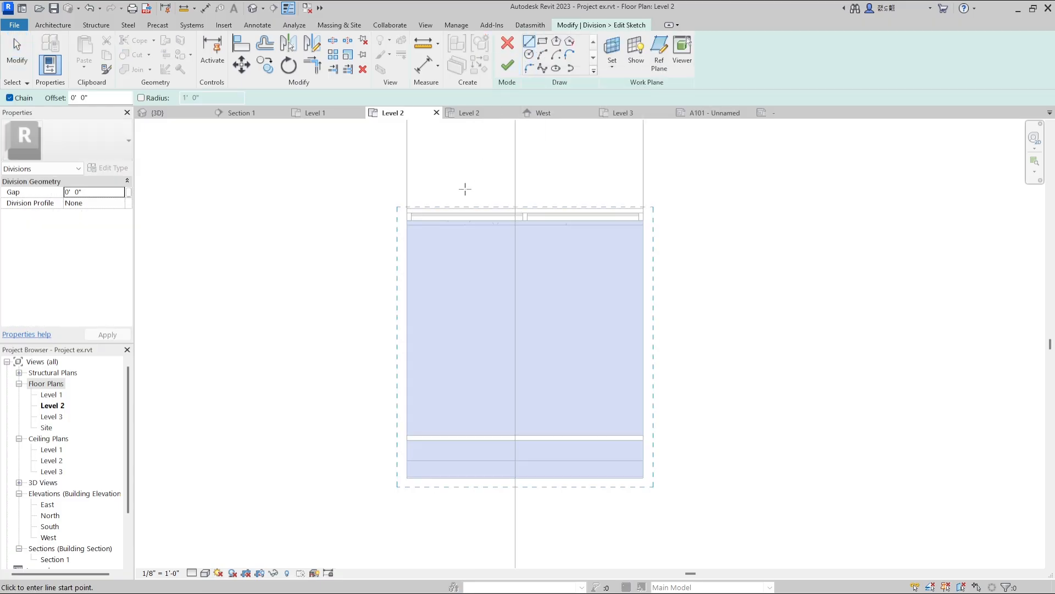
click(500, 191)
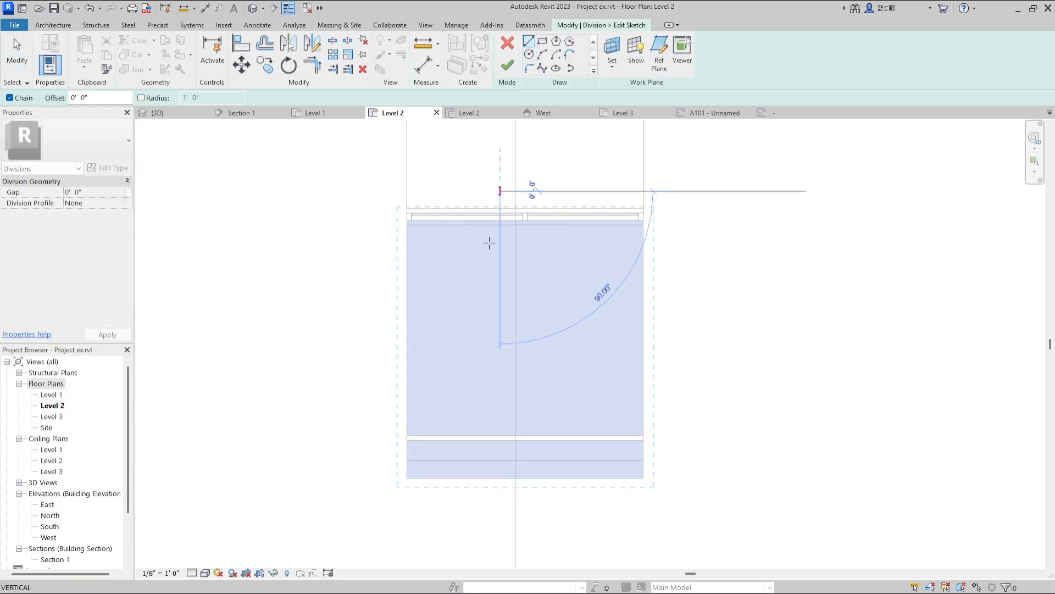
click(500, 495)
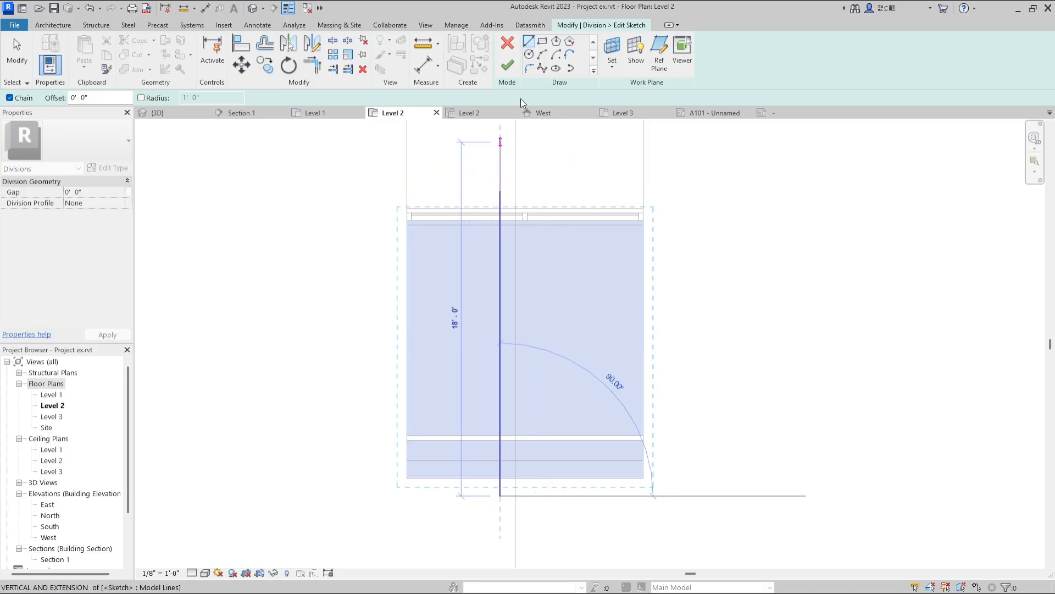
click(508, 66)
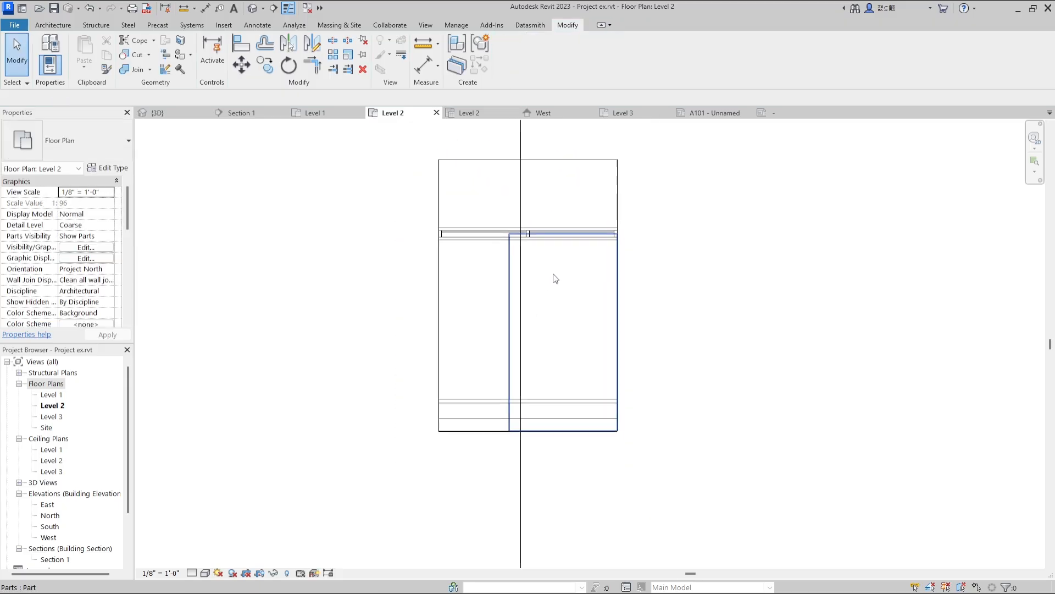
Show the 3D view beside the Level 2 plan and exclude the divided wood flooring strip along the cut edge.
click(177, 113)
scroll(792, 275, down, 2)
shift+middle_drag(800, 276, 831, 220)
scroll(832, 220, up, 3)
scroll(844, 289, down, 3)
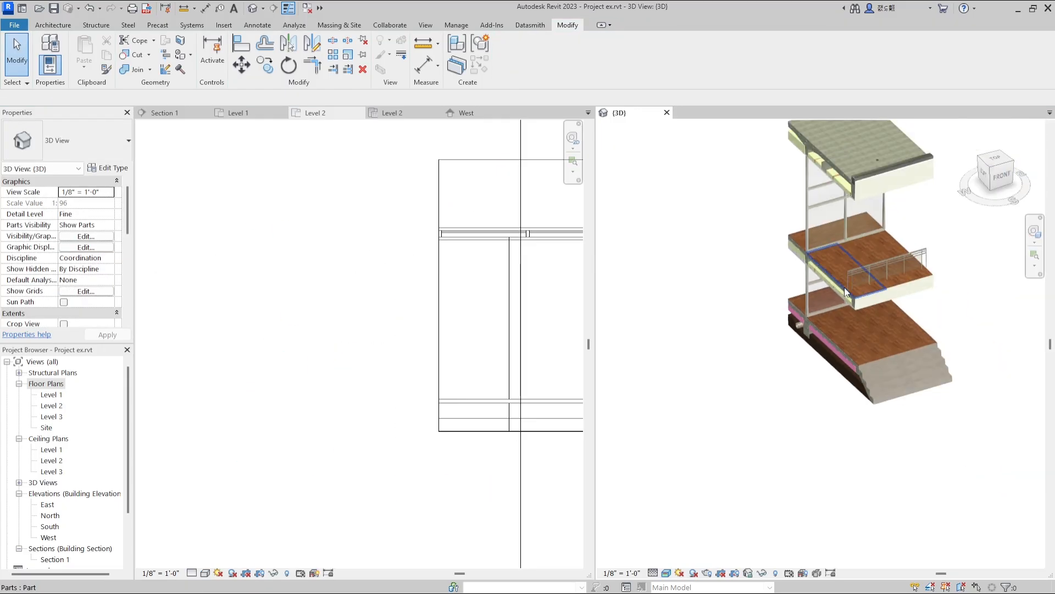
scroll(849, 292, up, 5)
scroll(852, 298, down, 3)
click(753, 370)
scroll(753, 370, up, 3)
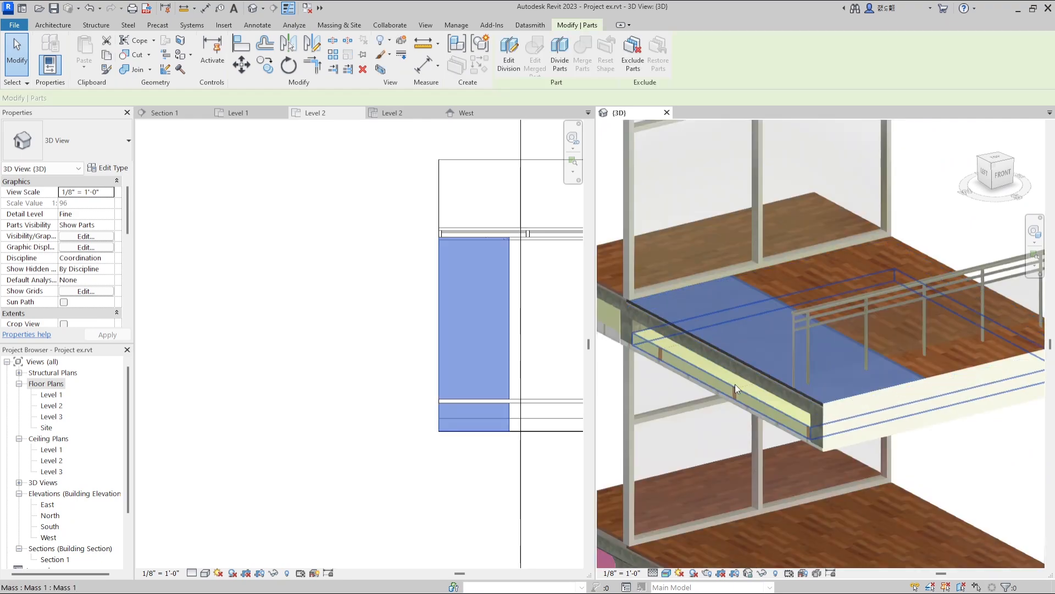
scroll(741, 384, up, 2)
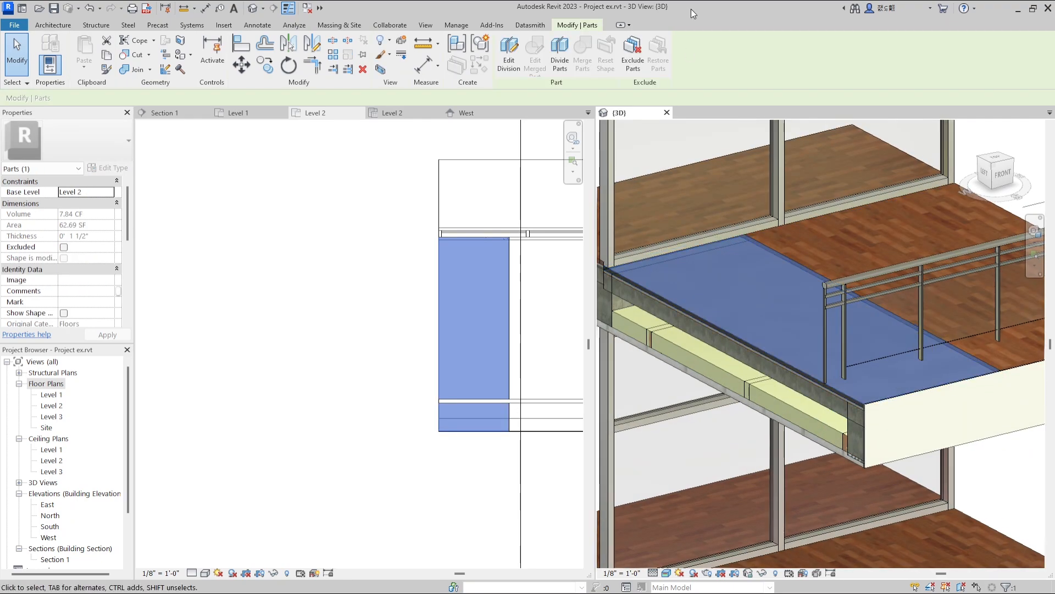
click(633, 55)
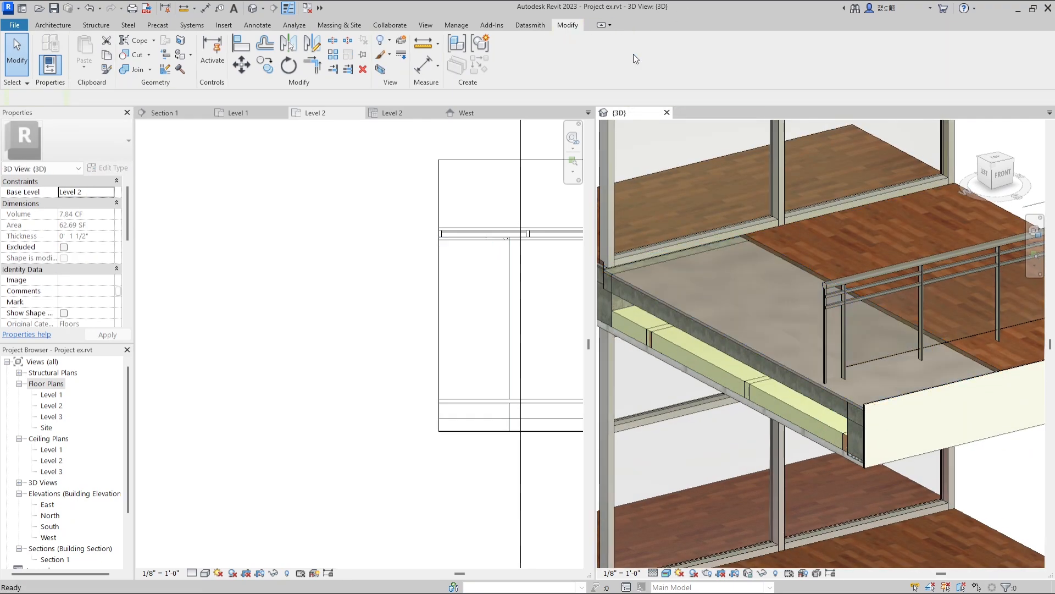
Divide the exposed layer under the Level 2 flooring with a vertical line down the middle of the uncovered strip.
scroll(758, 313, down, 1)
scroll(671, 269, up, 2)
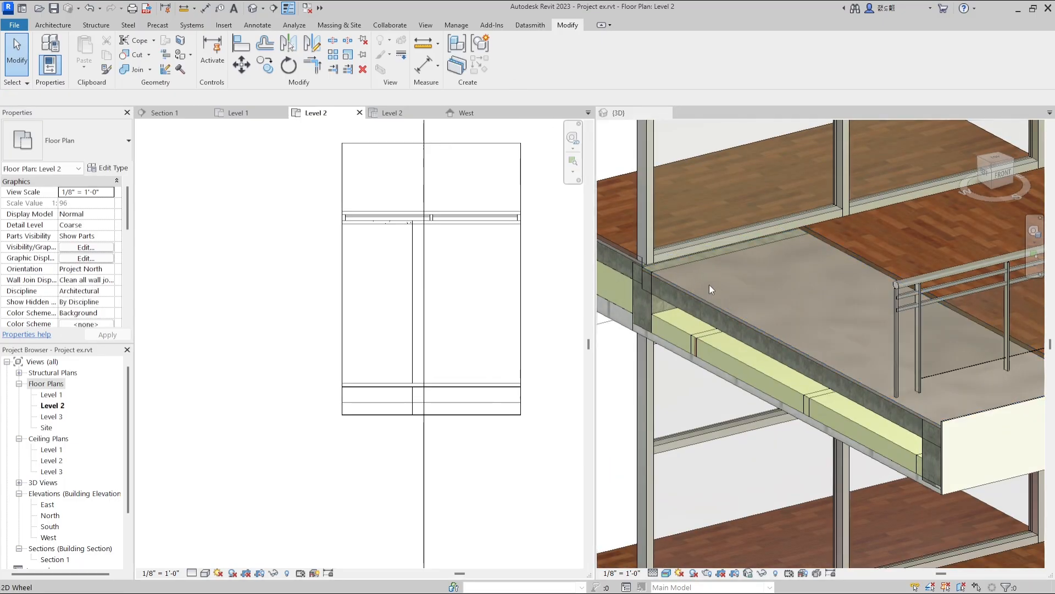
click(716, 300)
click(717, 303)
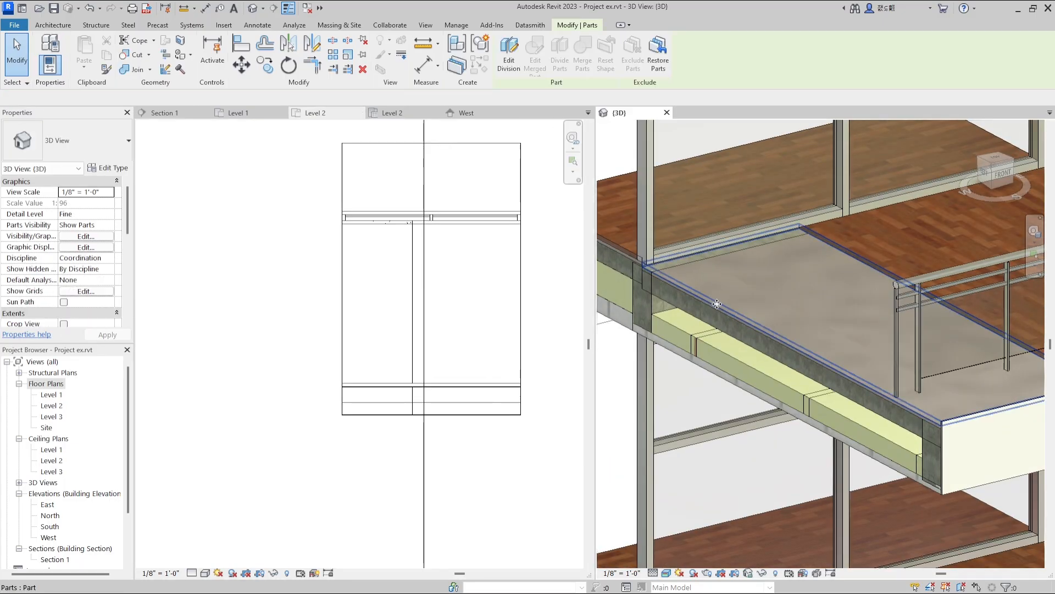
double_click(417, 233)
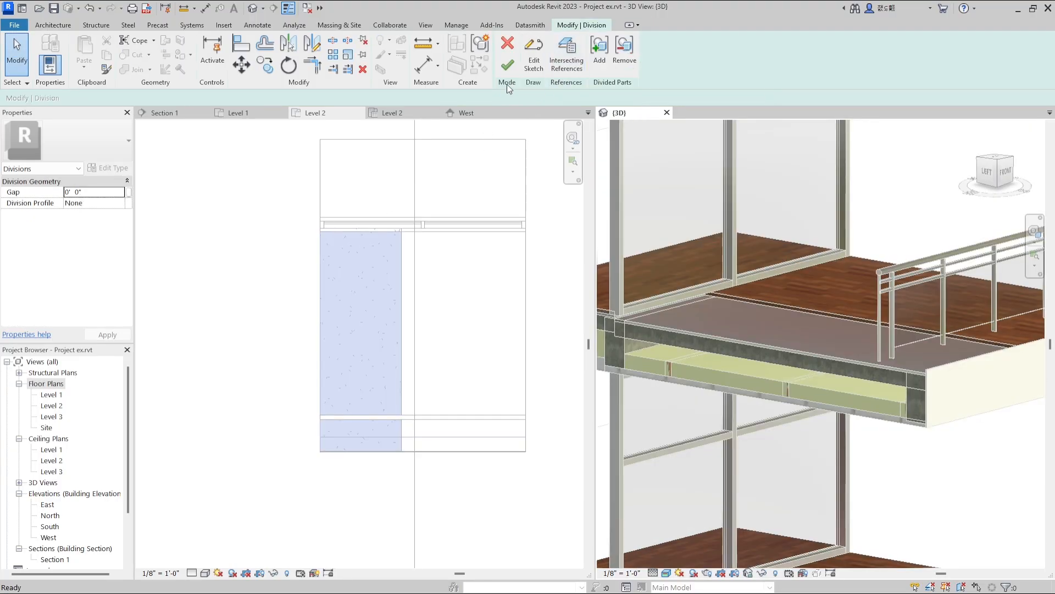
click(531, 70)
click(361, 204)
click(362, 477)
click(509, 65)
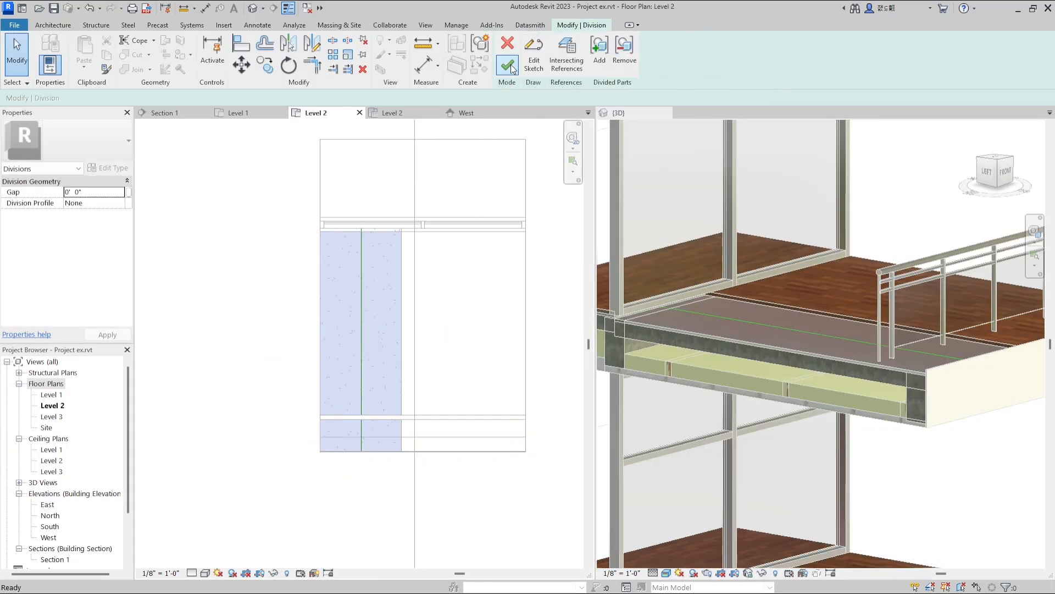
click(510, 64)
Exclude the outer strip of the divided underlayer at Level 2 to expose the concrete slab.
shift+middle_drag(790, 285, 792, 299)
scroll(907, 346, up, 3)
scroll(908, 346, up, 2)
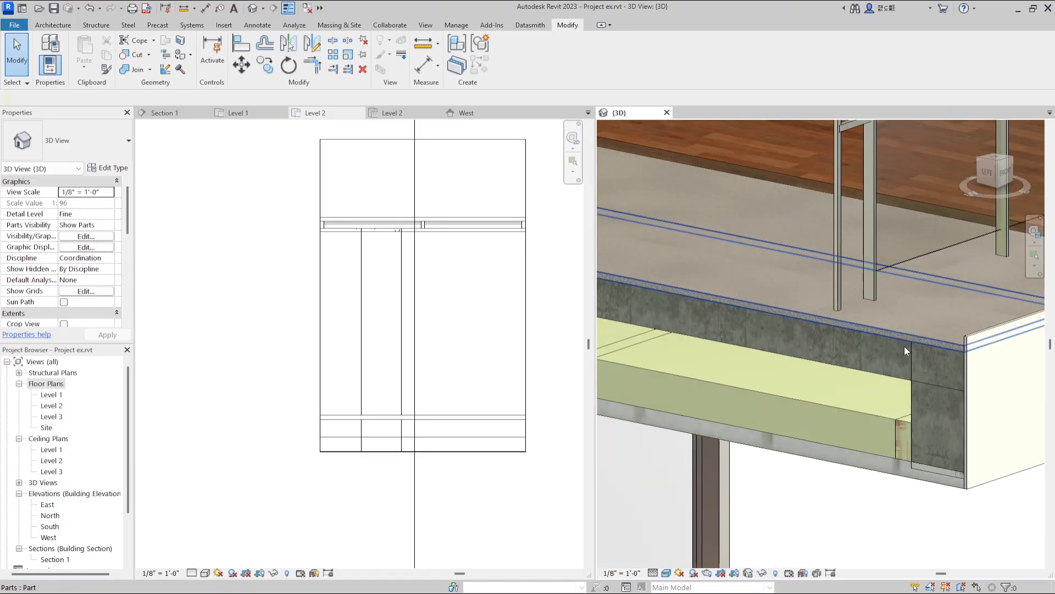
click(905, 346)
click(633, 75)
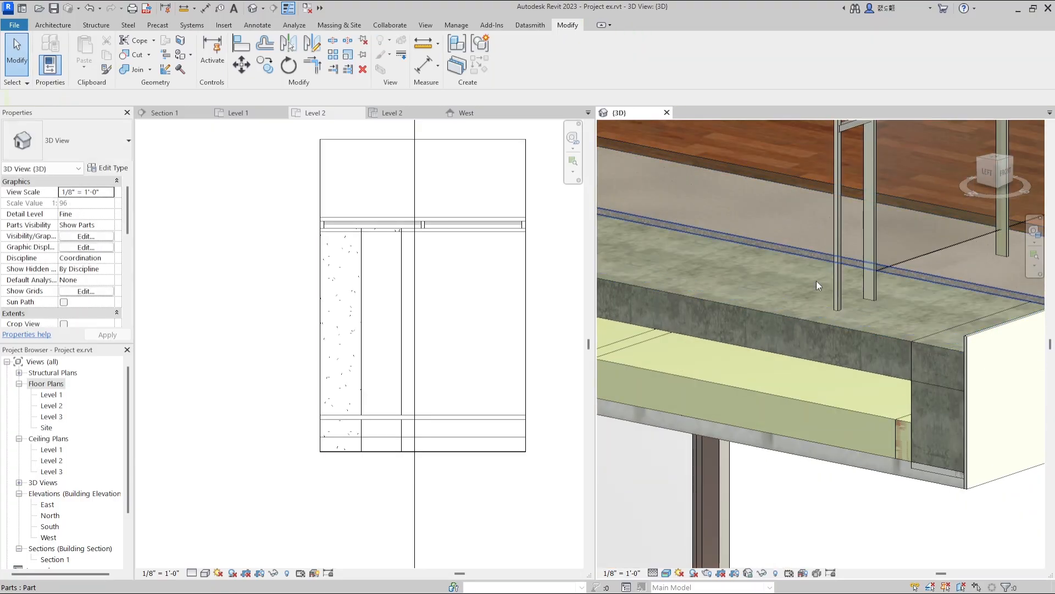
Stretch the main insulation mass below the Level 2 slab outward past the cut edge.
scroll(820, 273, down, 5)
shift+middle_drag(940, 306, 873, 365)
scroll(727, 316, up, 4)
scroll(727, 313, down, 4)
scroll(720, 302, up, 3)
click(733, 309)
drag(724, 311, 707, 309)
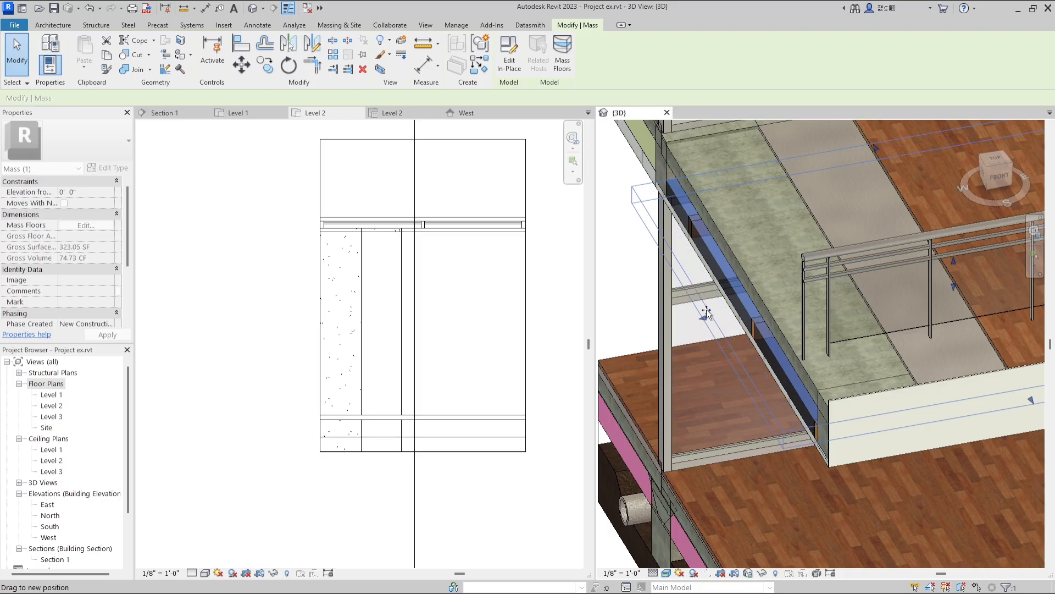
Stretch the insulation mass behind the Level 2 glass wall outward past the slab's cut edge.
click(645, 241)
shift+middle_drag(645, 242, 655, 205)
scroll(677, 192, up, 2)
click(682, 189)
drag(680, 187, 647, 192)
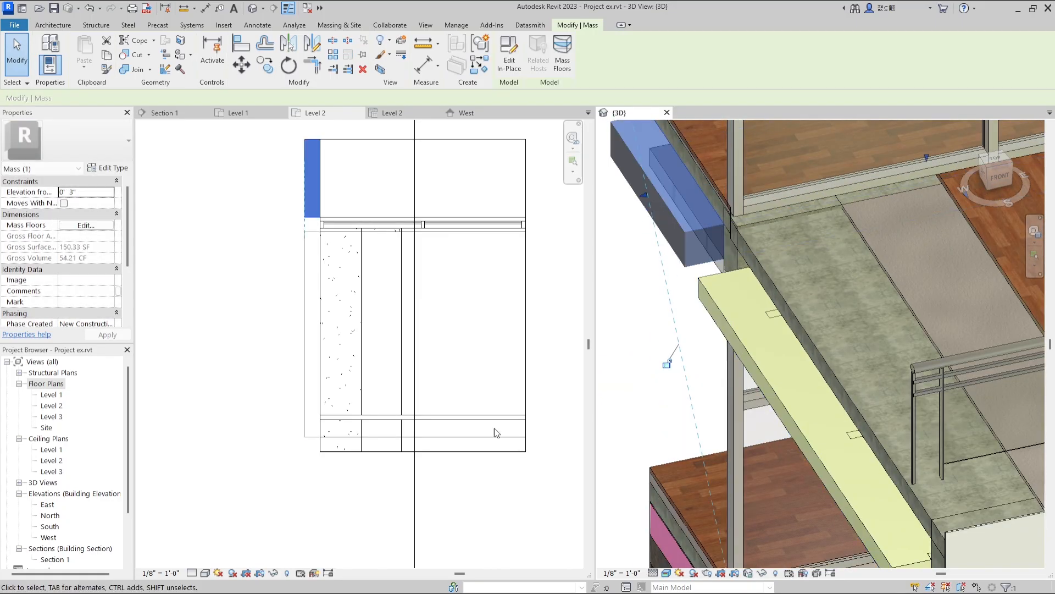
Edit the boundary of the ceiling below Level 2 so its cut edge extends outward beyond the insulation.
scroll(725, 299, down, 4)
click(658, 323)
shift+middle_drag(657, 323, 686, 342)
double_click(685, 341)
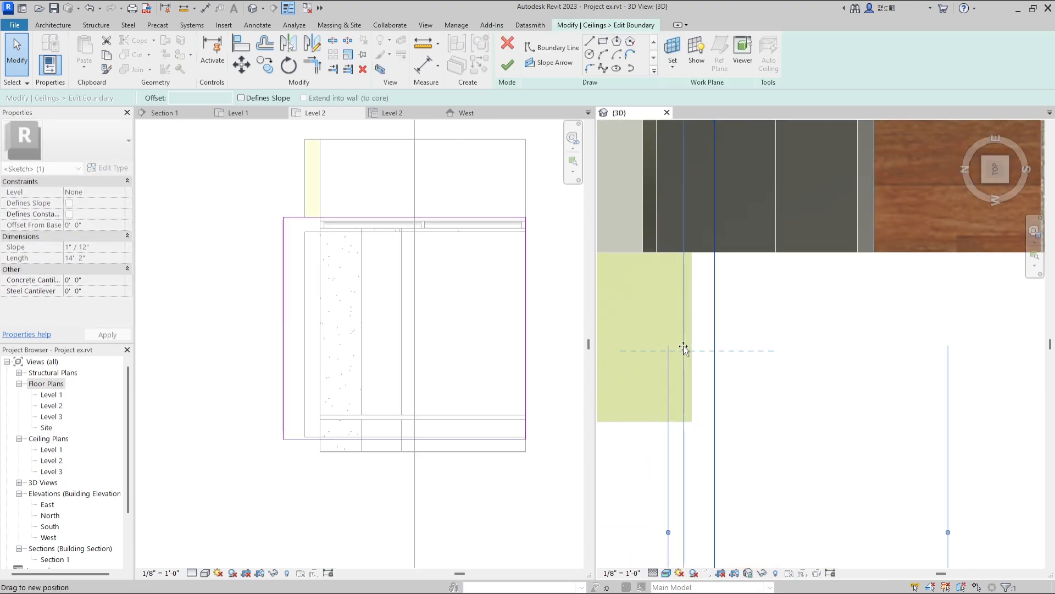
drag(789, 387, 790, 344)
click(507, 65)
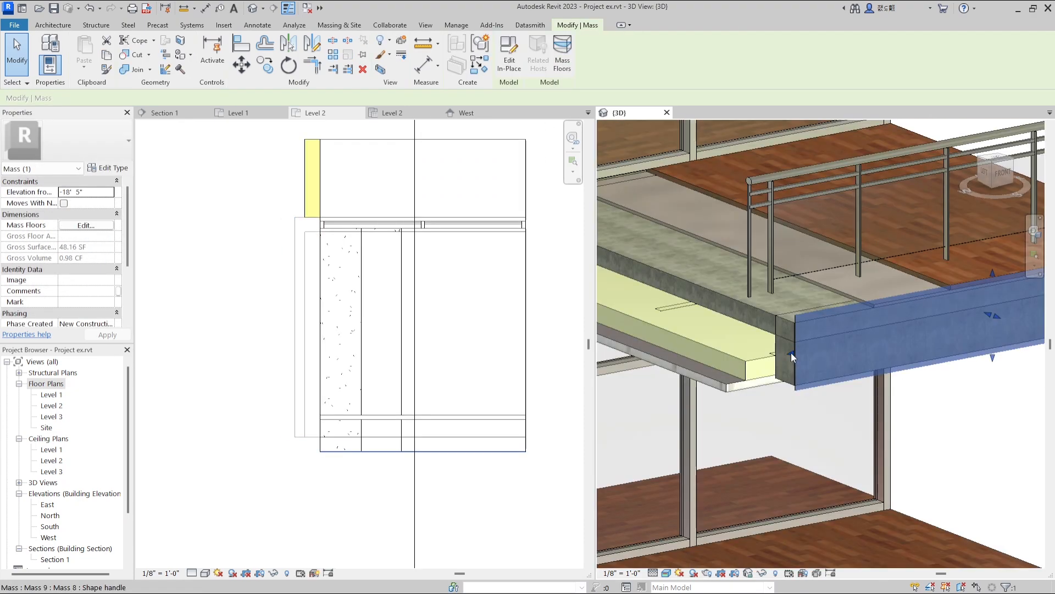
Shorten the white fascia mass on the Level 2 front edge back to the remaining underlayer, exposing the concrete corner.
drag(790, 351, 874, 338)
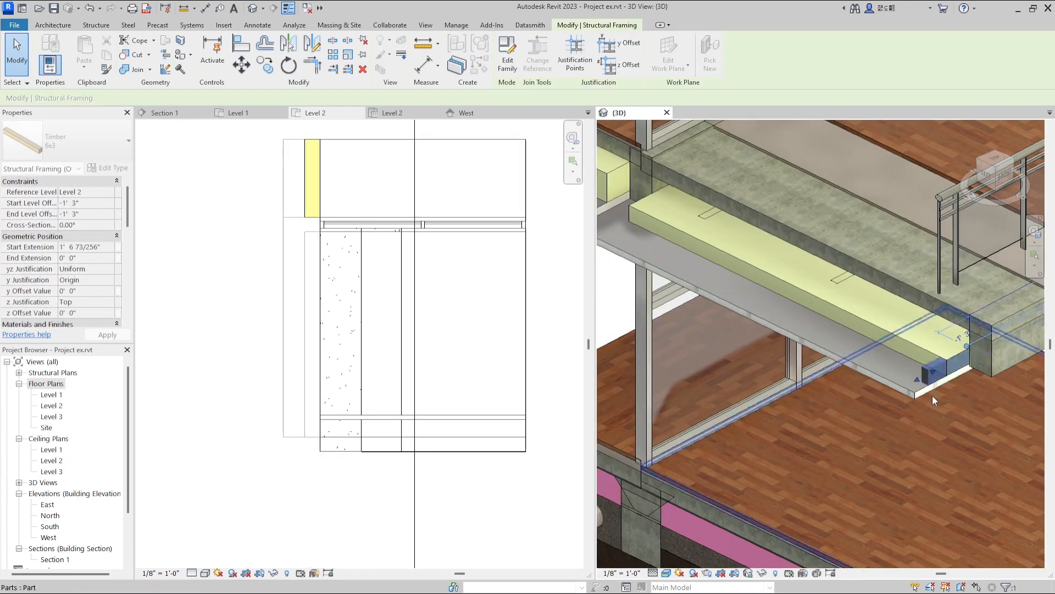
key(Escape)
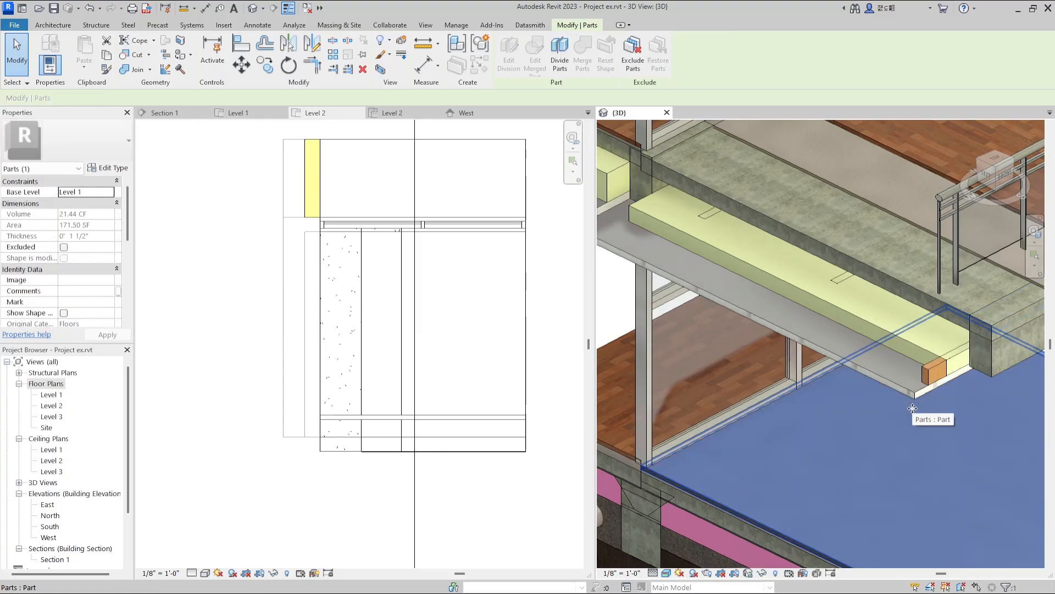
Extend the timber framing members between the Level 2 slab and ceiling outward beyond the insulation at the cut edge.
click(837, 280)
drag(827, 295, 791, 312)
click(706, 216)
drag(694, 230, 652, 250)
click(798, 309)
drag(783, 316, 779, 325)
click(933, 372)
drag(922, 379, 904, 384)
Stretch the timber framing below the roof slab outward beyond the insulation at the cut edge.
scroll(866, 356, down, 5)
scroll(797, 296, up, 6)
click(815, 275)
drag(801, 284, 741, 318)
key(Escape)
shift+middle_drag(830, 286, 774, 280)
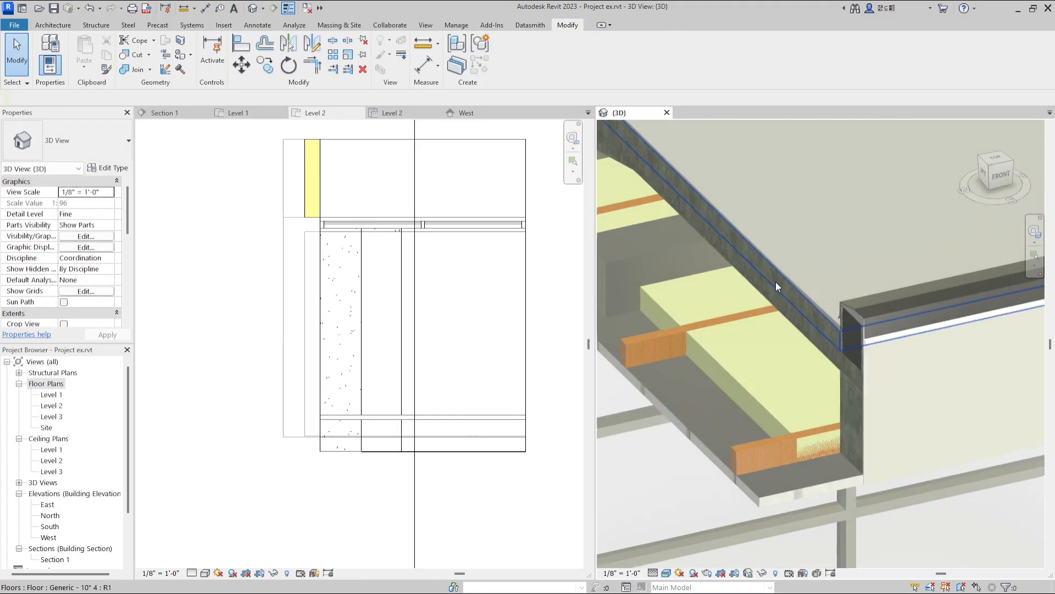
Pull the roof covering mass back from the cut edge to expose the concrete slab beneath it.
click(769, 321)
scroll(768, 321, down, 4)
scroll(711, 256, up, 2)
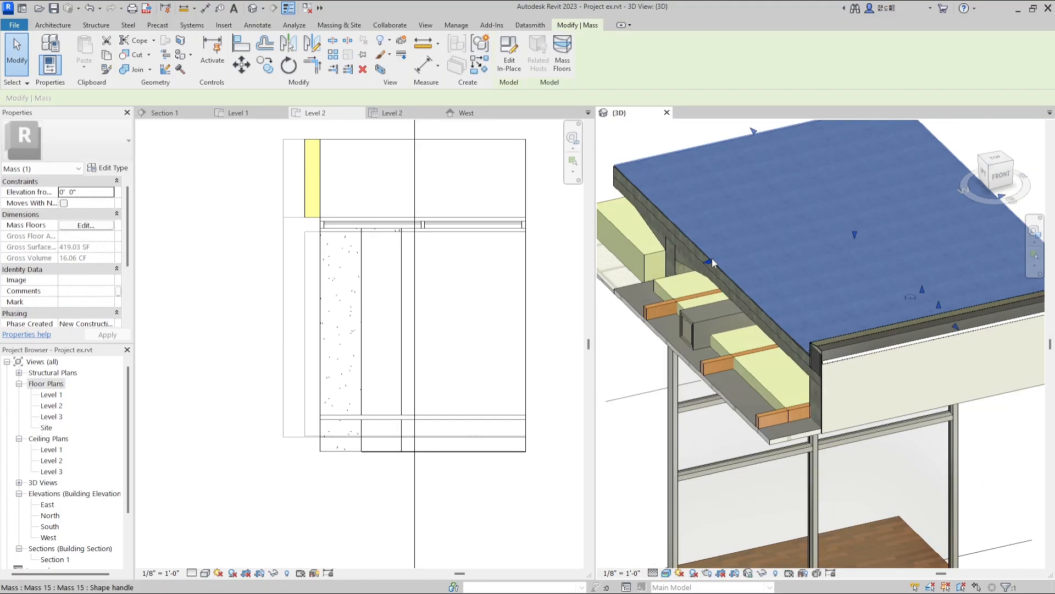
drag(771, 238, 774, 236)
Shorten the white front fascia mass at roof level from the cut side, exposing the beam and parapet facing.
scroll(730, 239, down, 2)
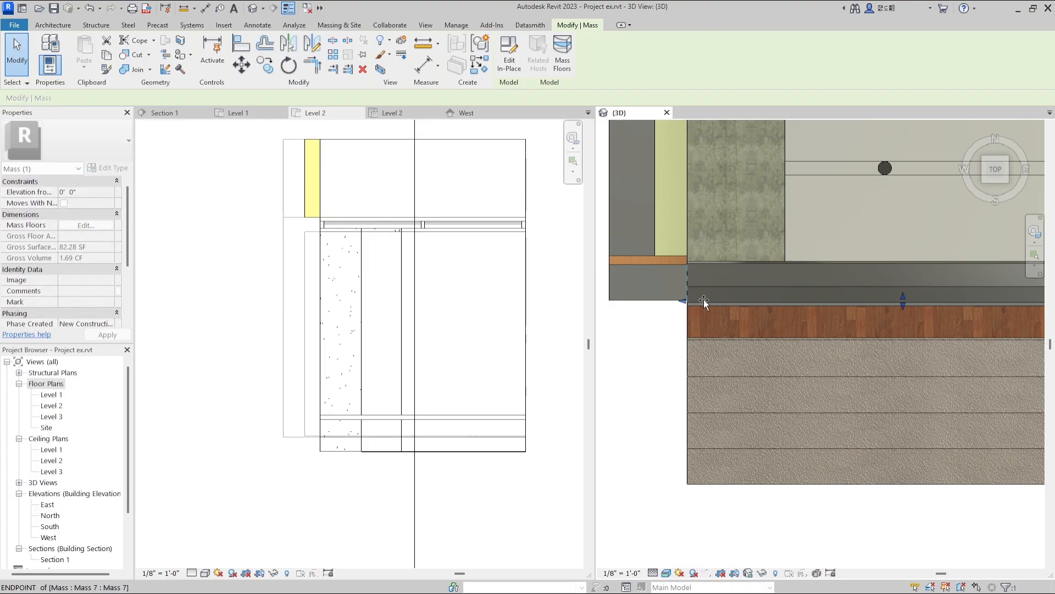
drag(781, 302, 785, 306)
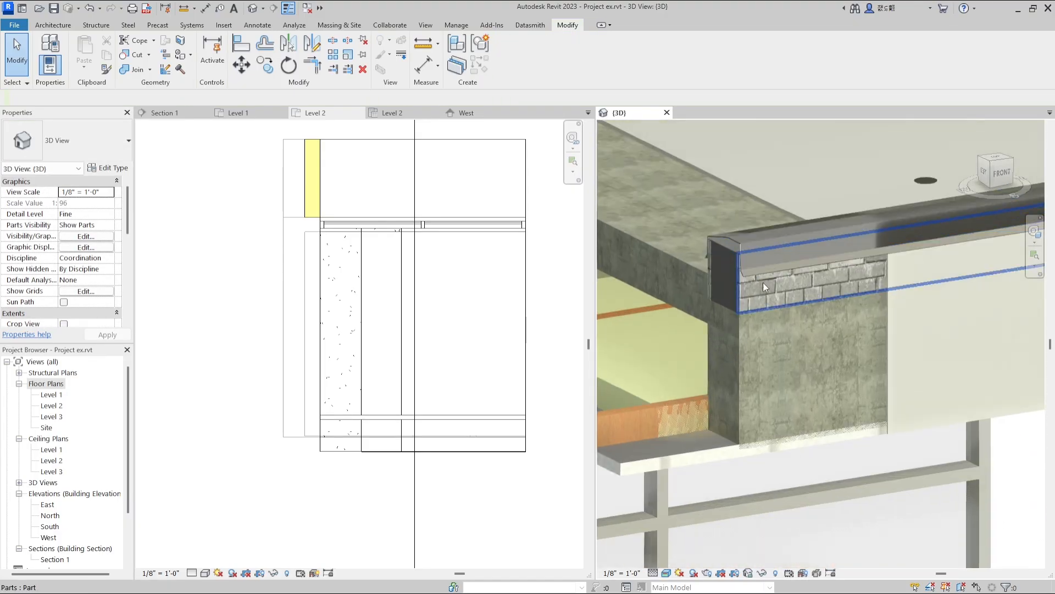
scroll(741, 296, up, 2)
Divide the exposed brick facing part on the parapet front with a vertical sketch line and exclude the piece nearest the cut edge.
click(765, 300)
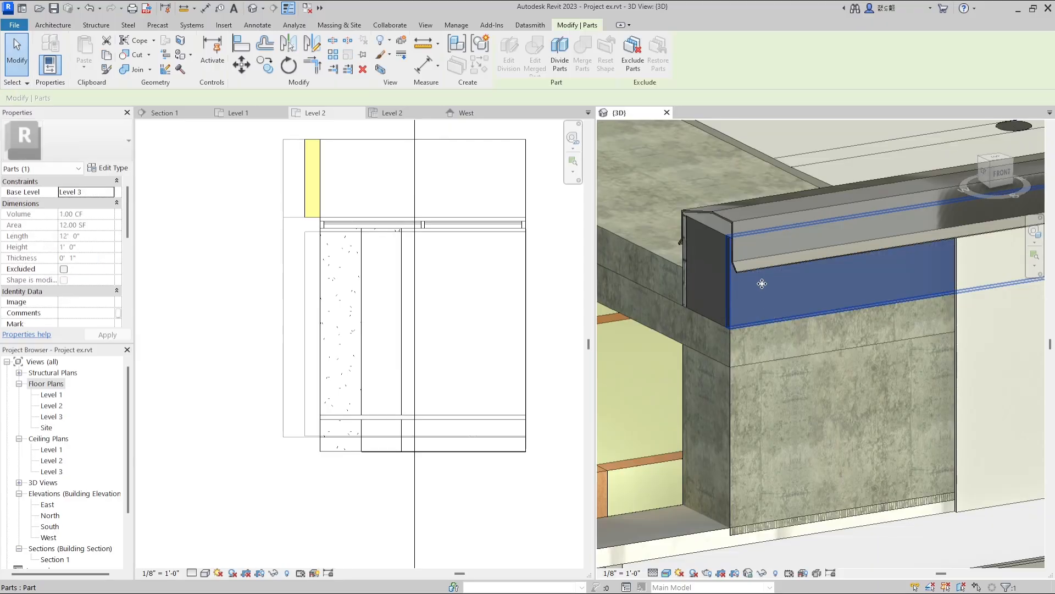
scroll(846, 264, down, 2)
click(998, 173)
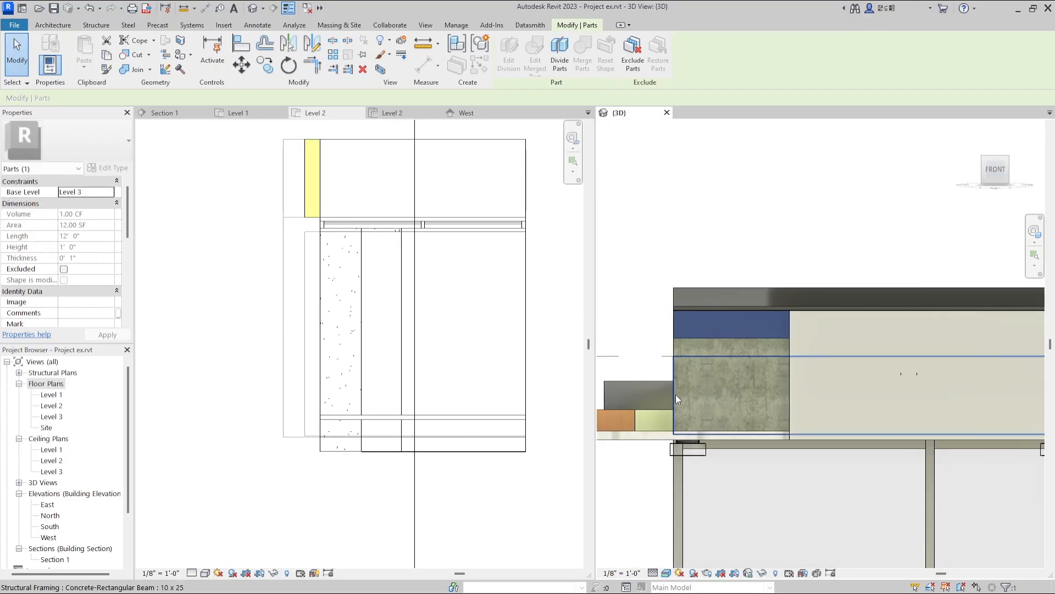
scroll(695, 330, up, 2)
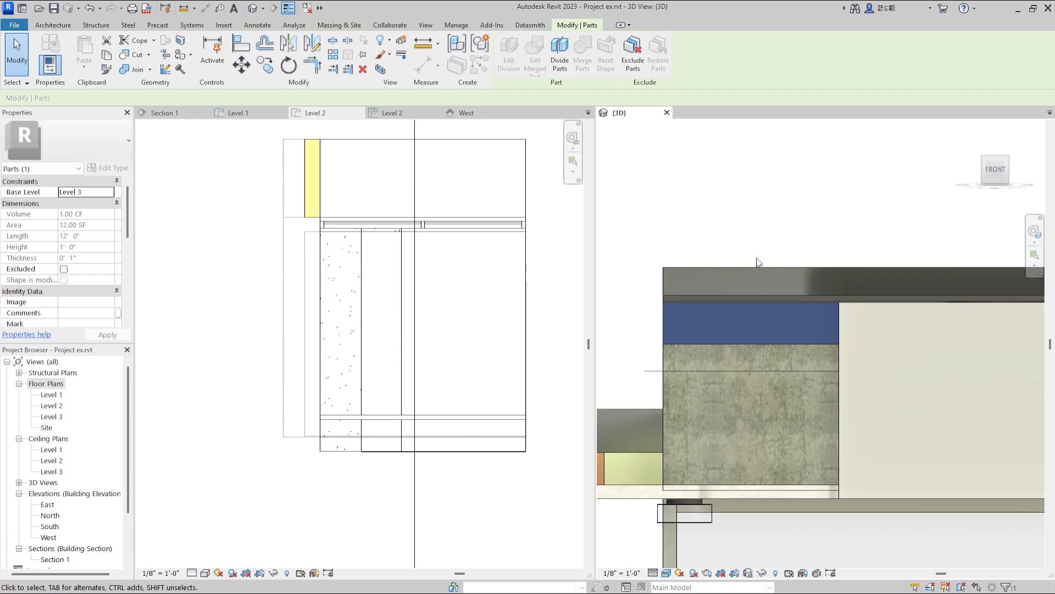
click(560, 61)
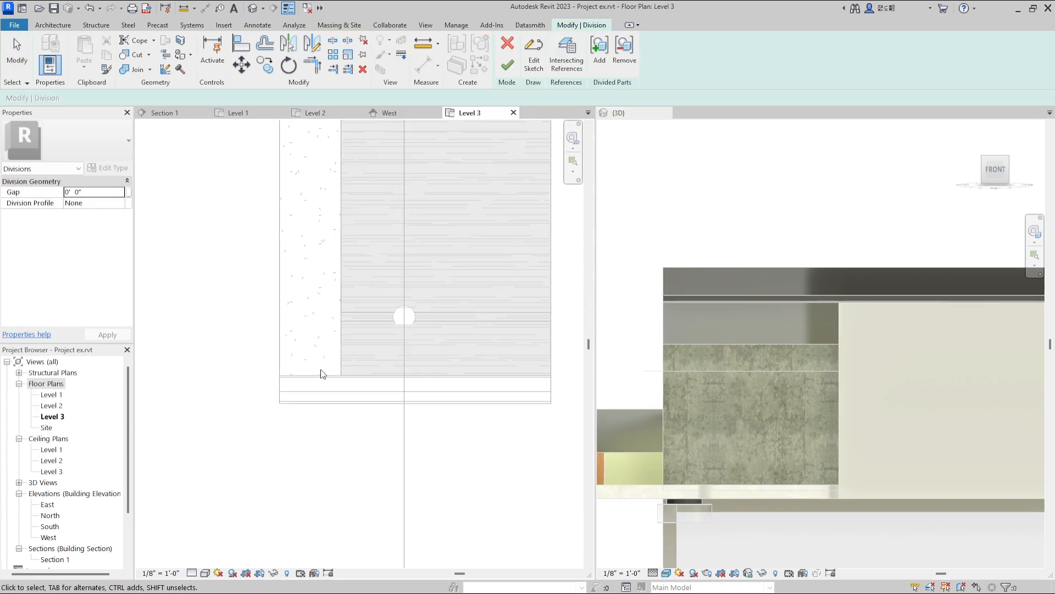
click(311, 335)
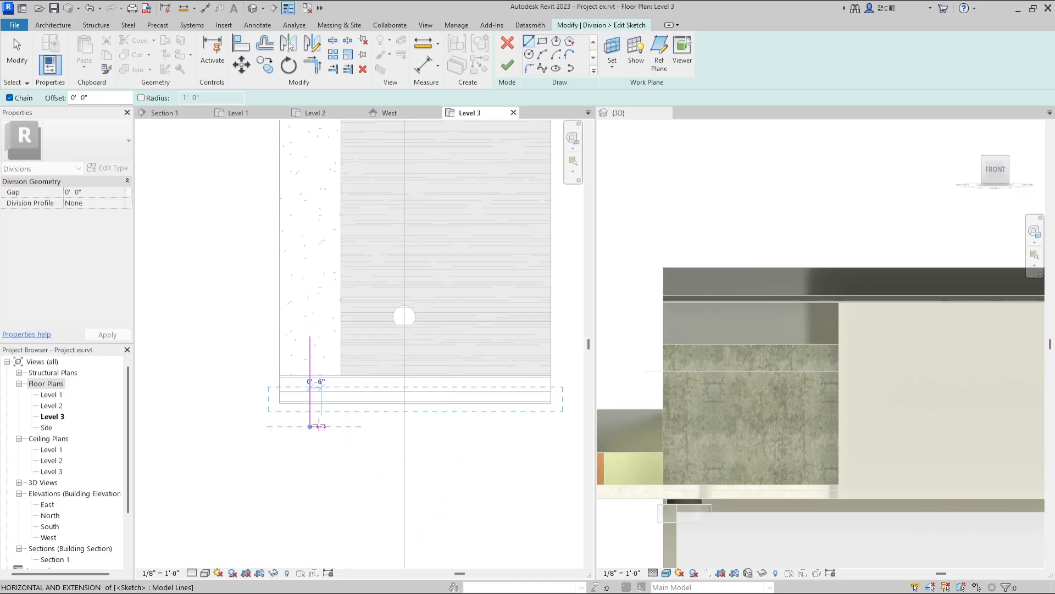
click(509, 67)
click(695, 323)
click(637, 65)
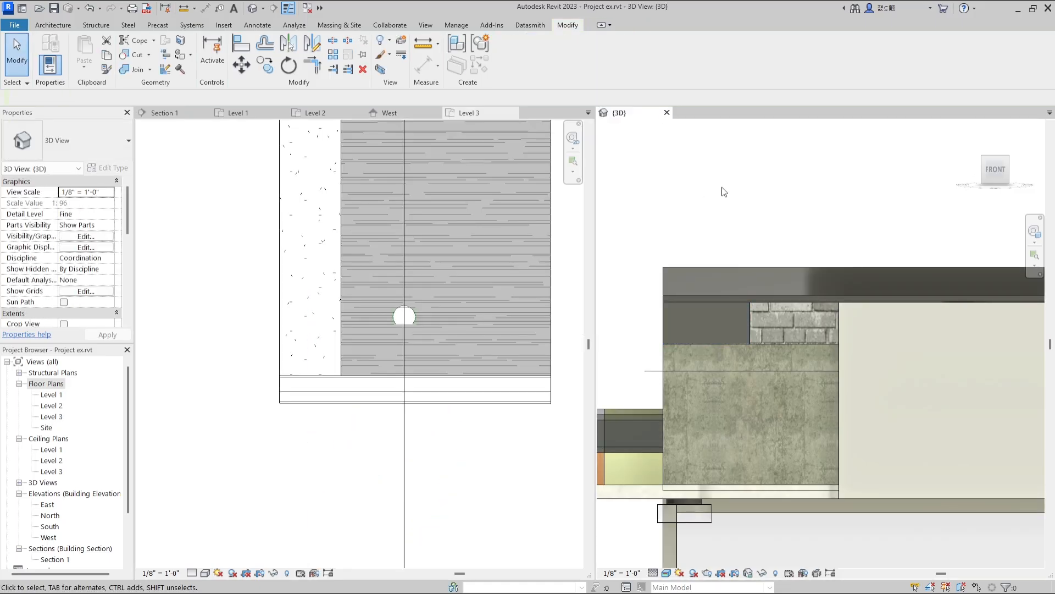
Shorten the parapet's outer coping and the layer beneath it in staggered steps to expose the dark core.
scroll(768, 243, down, 2)
shift+middle_drag(767, 242, 758, 283)
click(757, 283)
scroll(756, 282, up, 2)
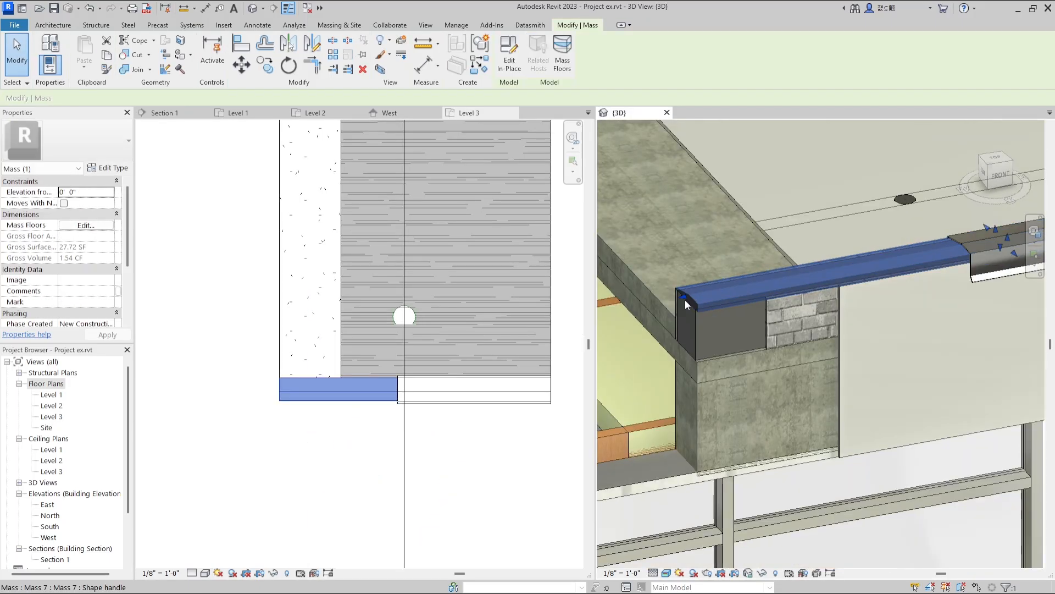
drag(903, 272, 902, 274)
click(928, 345)
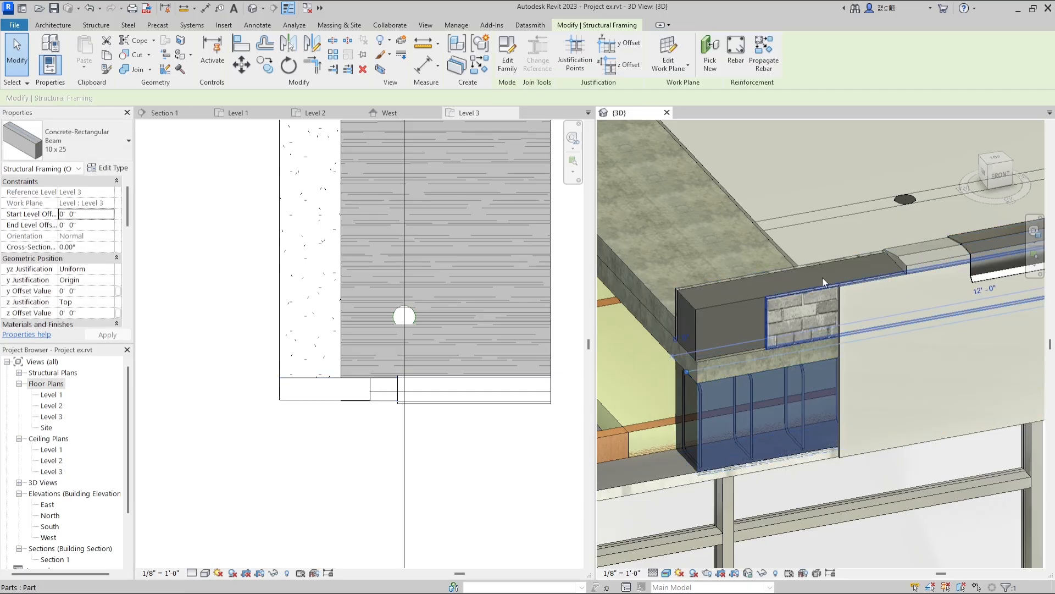
key(Escape)
Edit the Level 2 glass railing path, pulling its end back from the exposed concrete onto the finished floor.
scroll(769, 297, down, 5)
scroll(769, 384, up, 3)
click(774, 365)
double_click(739, 393)
scroll(738, 409, up, 2)
click(734, 414)
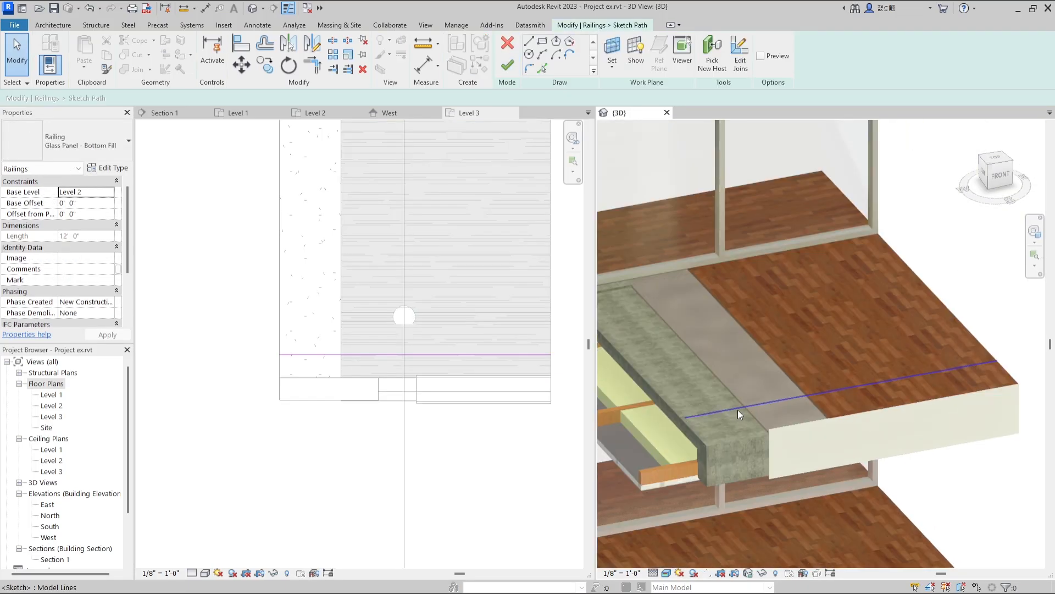
drag(685, 423, 770, 384)
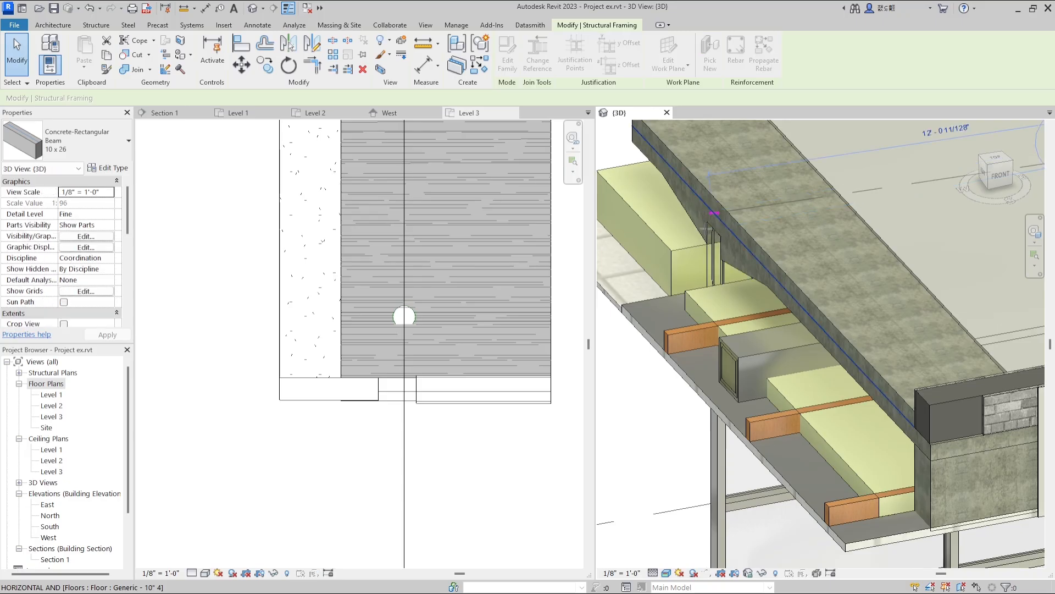
drag(708, 226, 688, 234)
scroll(740, 242, down, 2)
Extend the lower structural roof slab mass outward at the cut edge so it projects beyond the layer above.
click(632, 163)
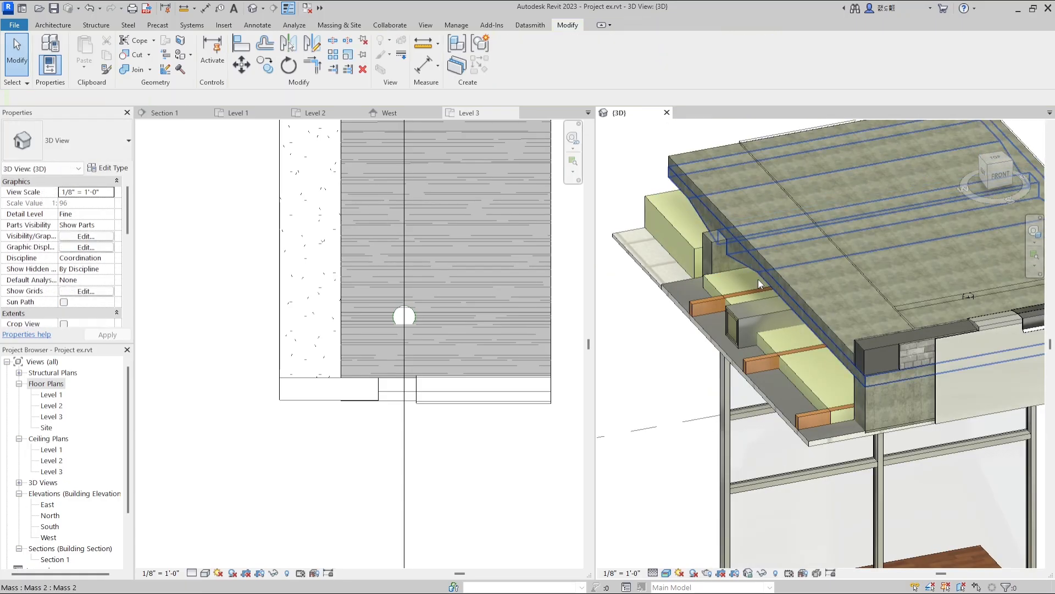
click(748, 256)
scroll(750, 264, up, 2)
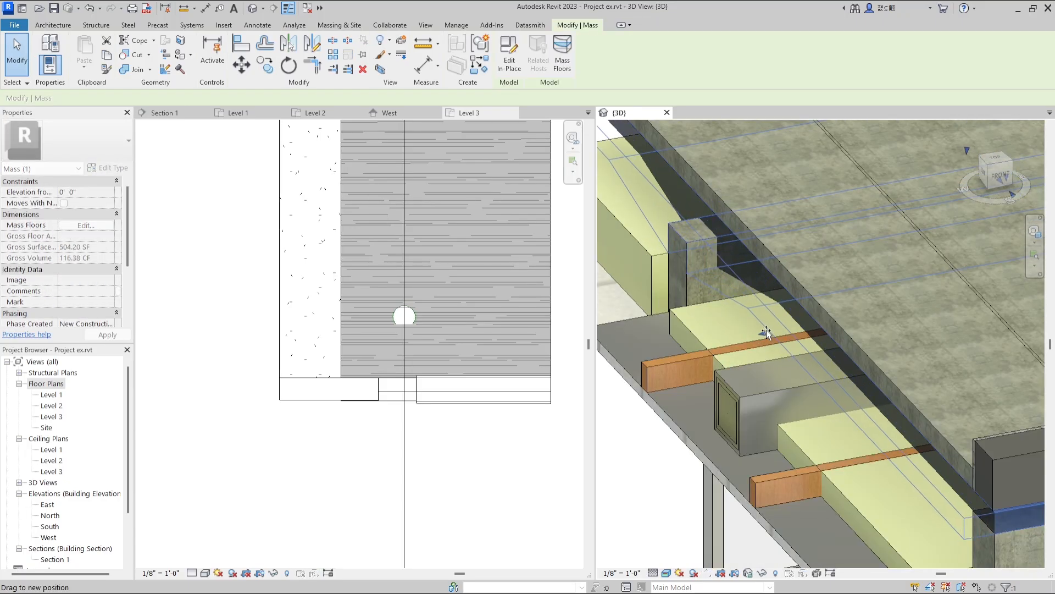
key(Escape)
Shorten the finish mass on the entrance stair from the cut side to expose the concrete steps.
scroll(767, 330, down, 5)
scroll(716, 374, up, 2)
scroll(716, 374, down, 2)
scroll(753, 511, up, 3)
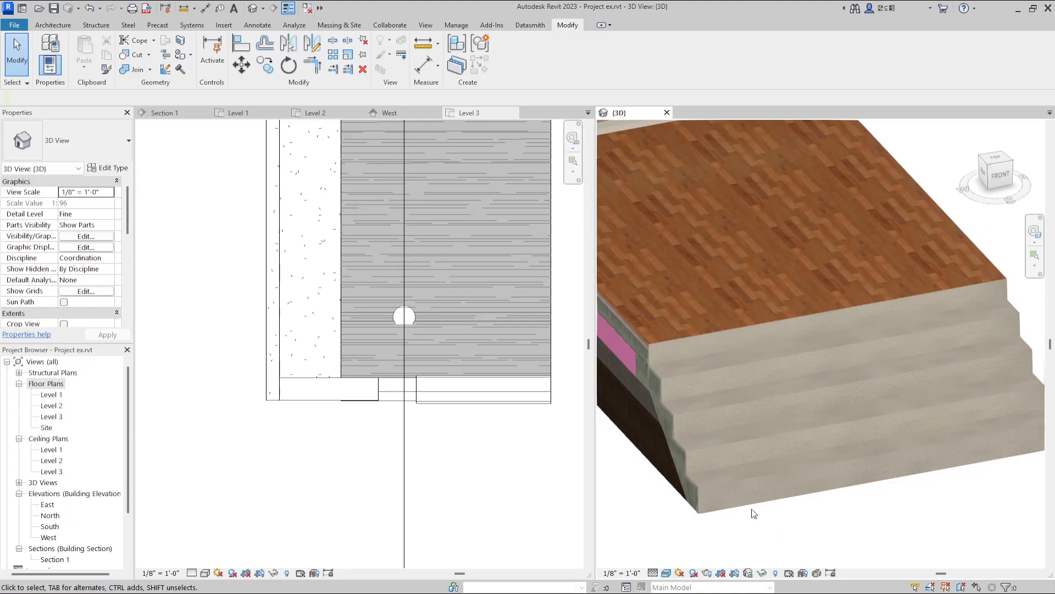
click(694, 449)
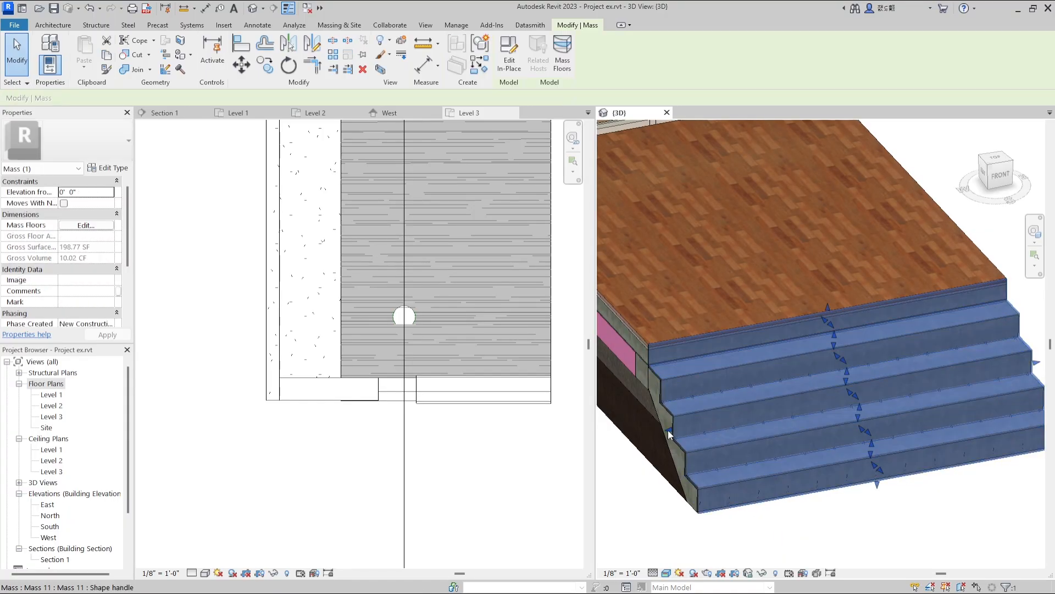
key(Escape)
Divide the wood finish part of the Level 1 exterior floor with a lengthwise sketch line and exclude the piece at the cut side.
scroll(780, 411, down, 3)
scroll(767, 480, up, 5)
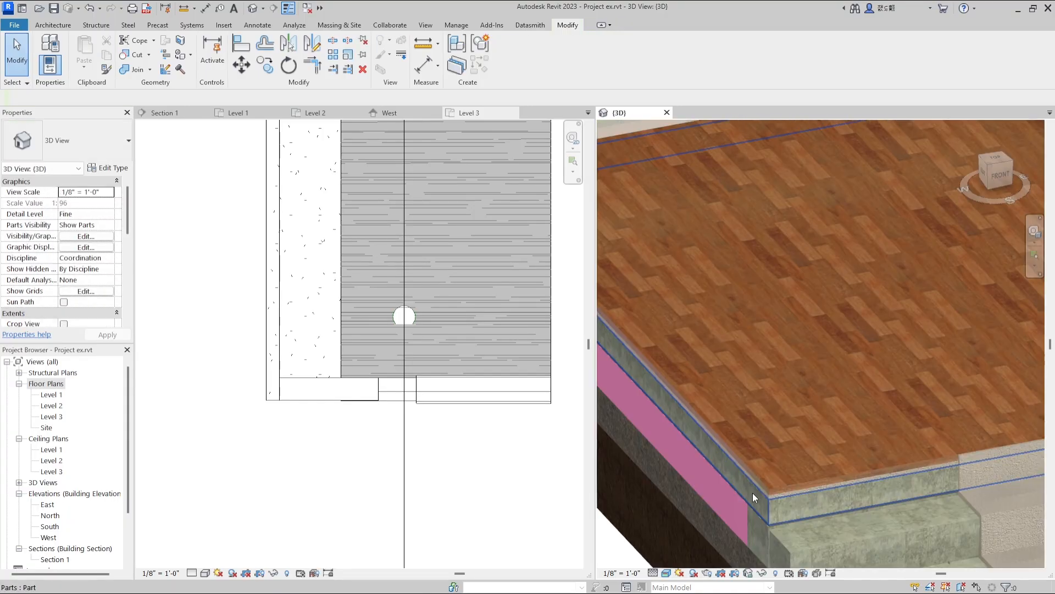
scroll(767, 480, down, 4)
click(769, 465)
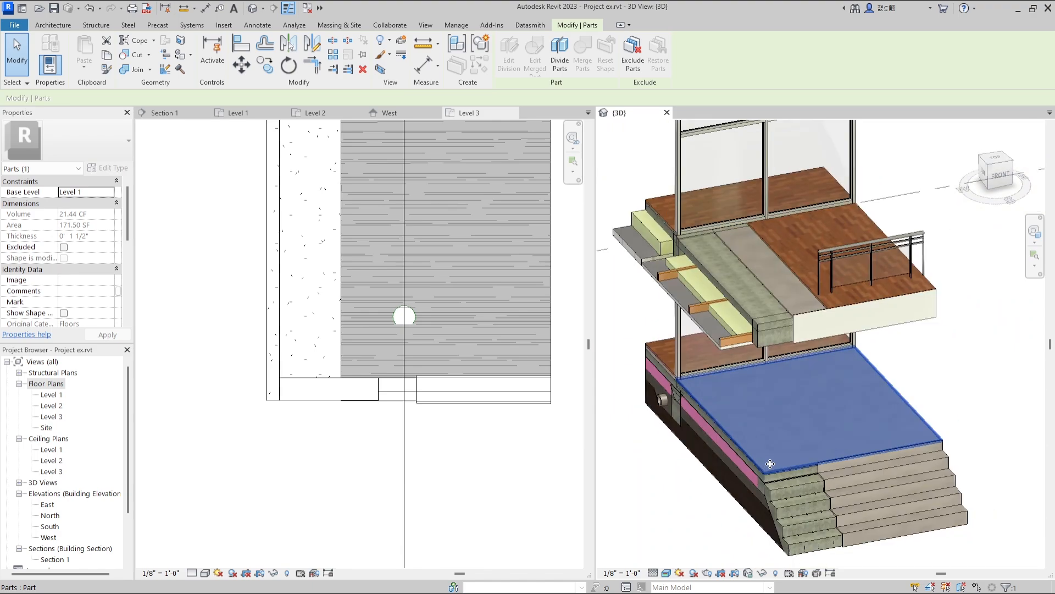
scroll(770, 463, up, 3)
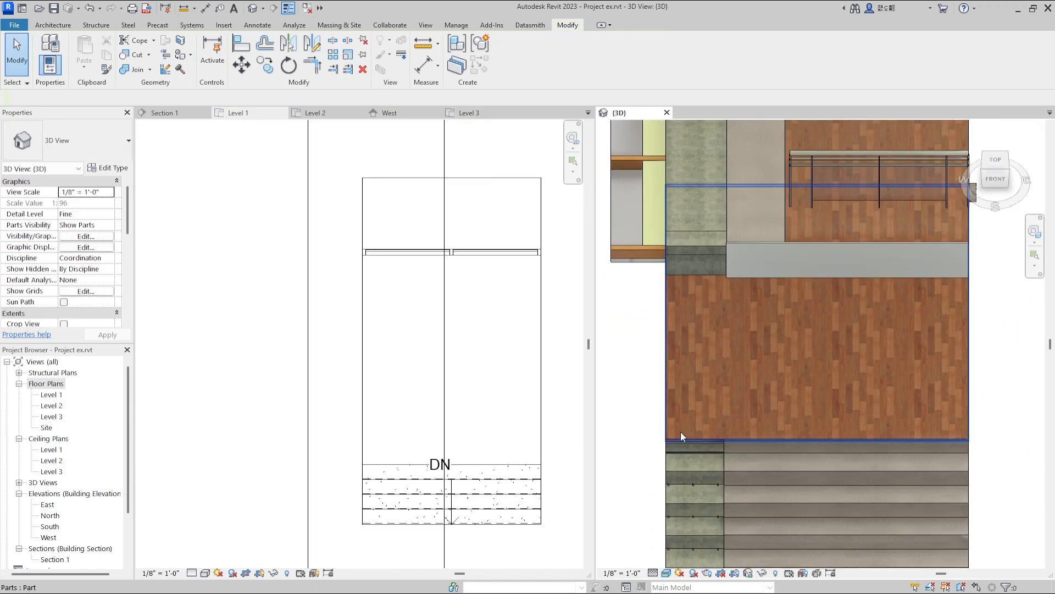
click(680, 431)
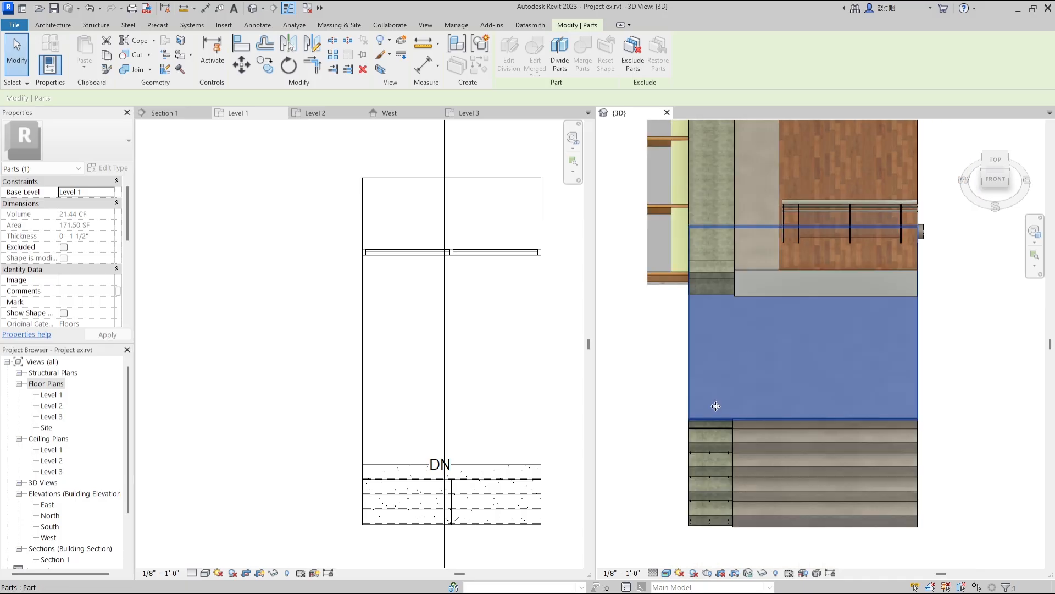
shift+middle_drag(697, 405, 774, 343)
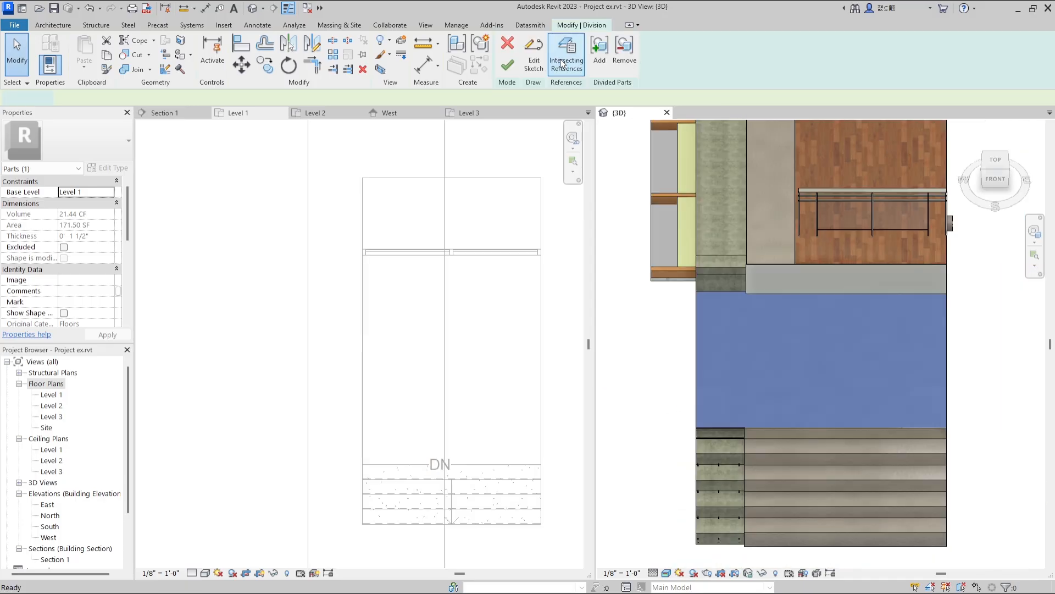
click(559, 60)
click(550, 61)
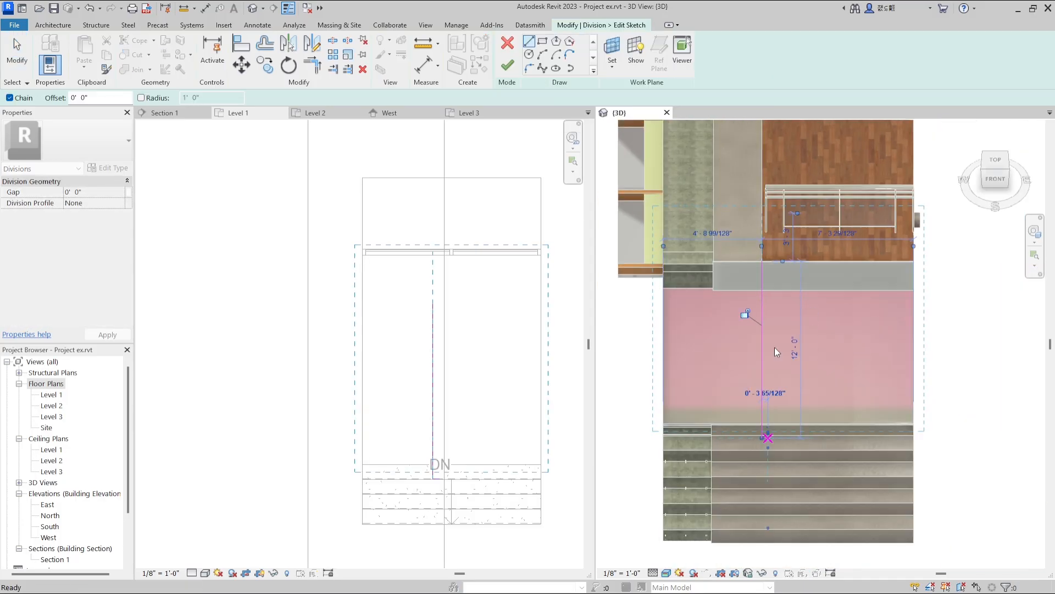
click(507, 65)
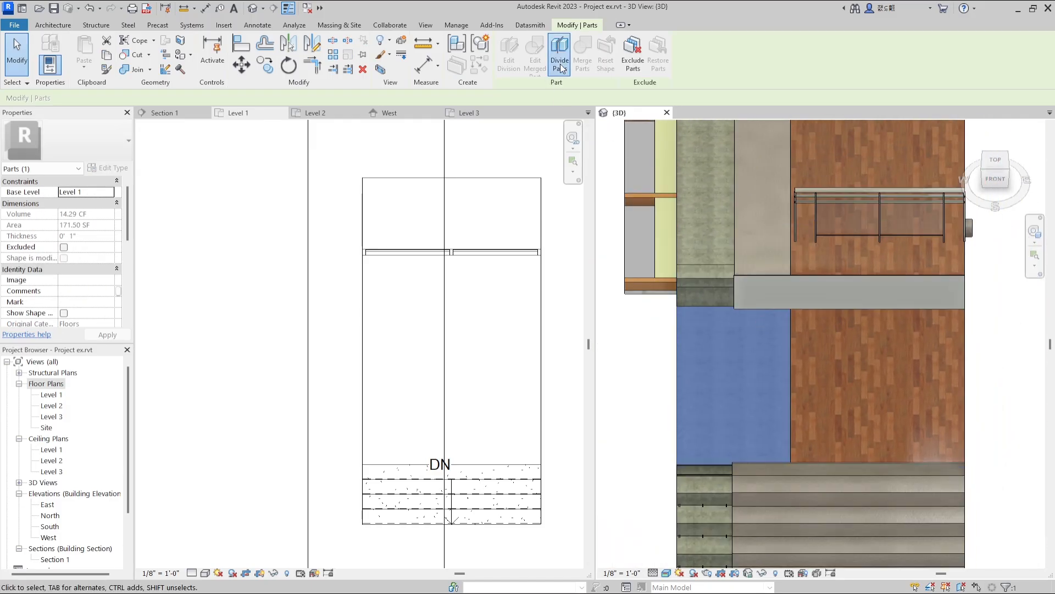
Divide the layer under the Level 1 wood finish in line with the exposed Level 2 concrete and exclude its cut-side piece.
click(559, 64)
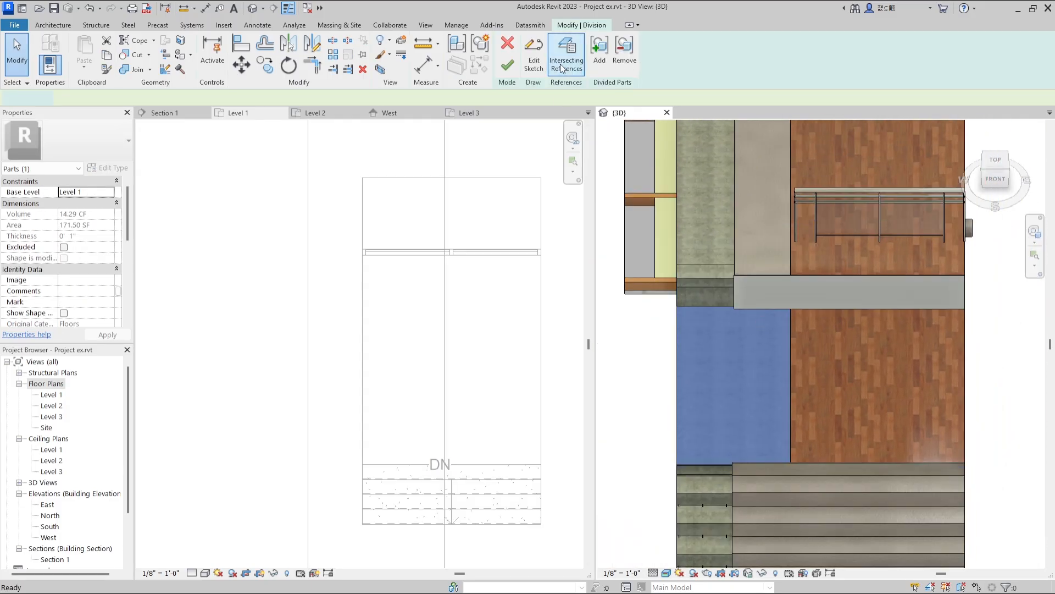
click(533, 59)
click(735, 250)
click(734, 487)
key(Escape)
key(Escape)
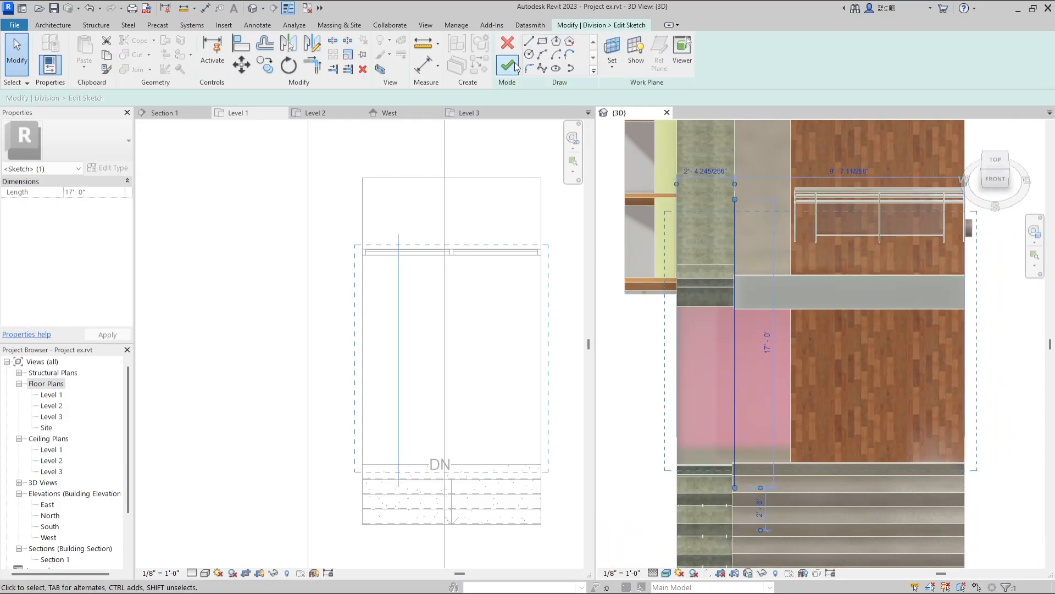
click(507, 65)
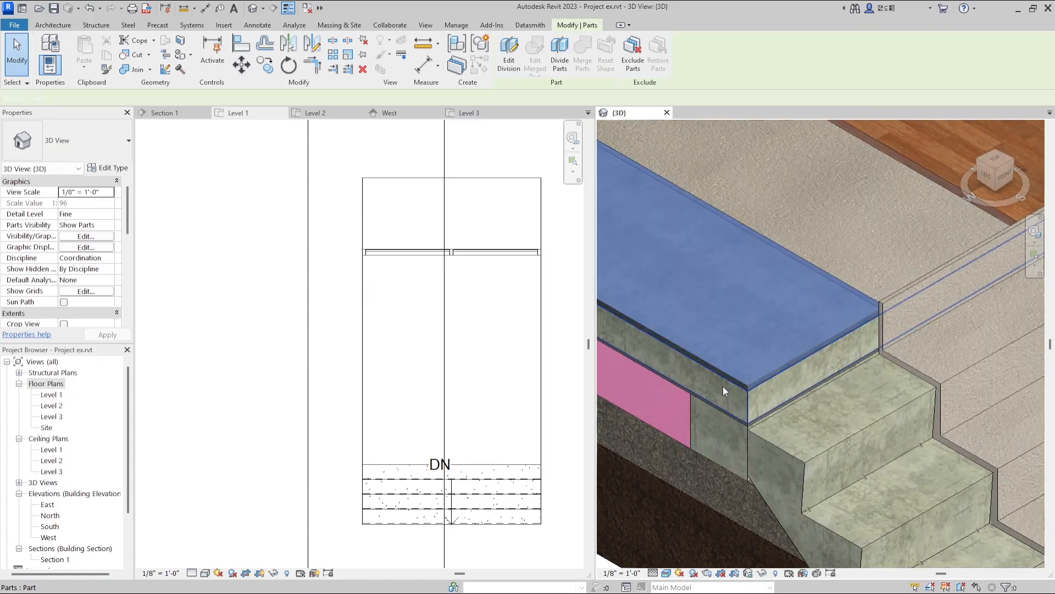
click(723, 386)
Extend the pink insulation and the ground base layer below the Level 1 slab outward in steps at the cut edge.
scroll(787, 236, down, 3)
drag(711, 340, 705, 372)
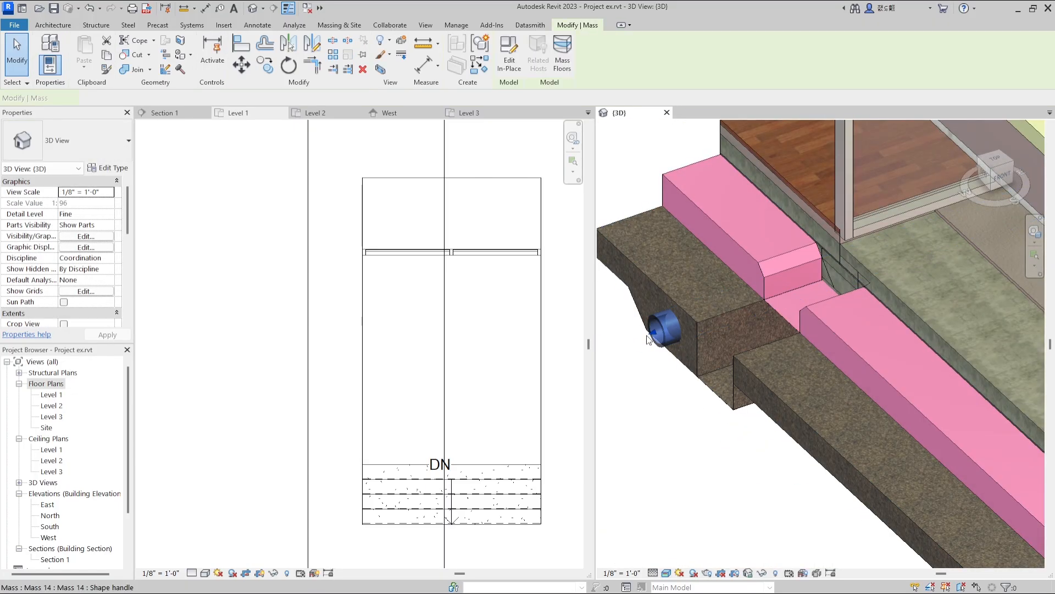
click(649, 322)
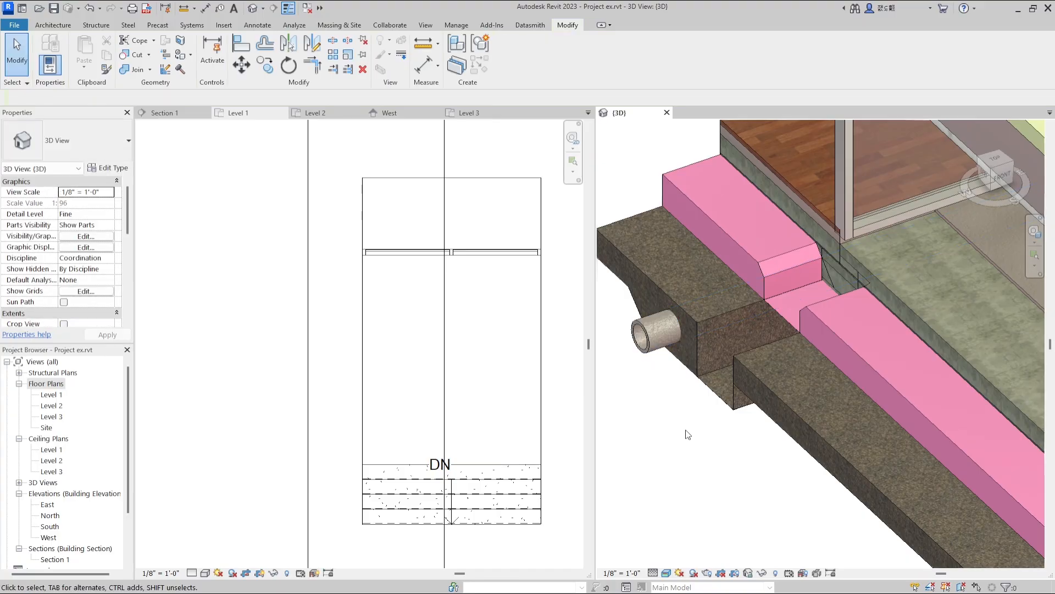
Edit the boundary of the upper roof floor layer so its cut edge steps back from the slab below.
click(698, 226)
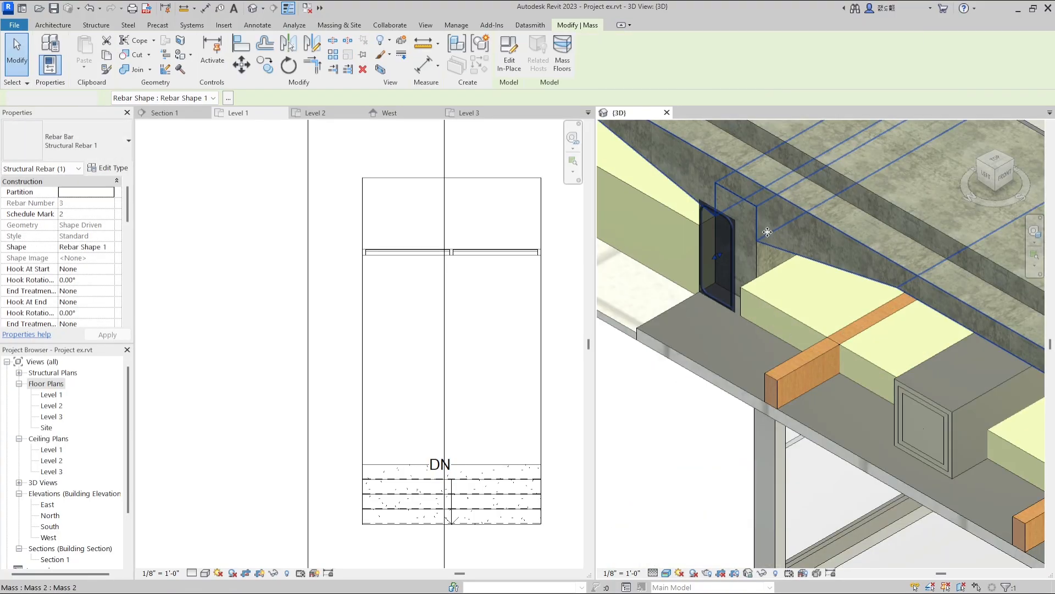
click(753, 249)
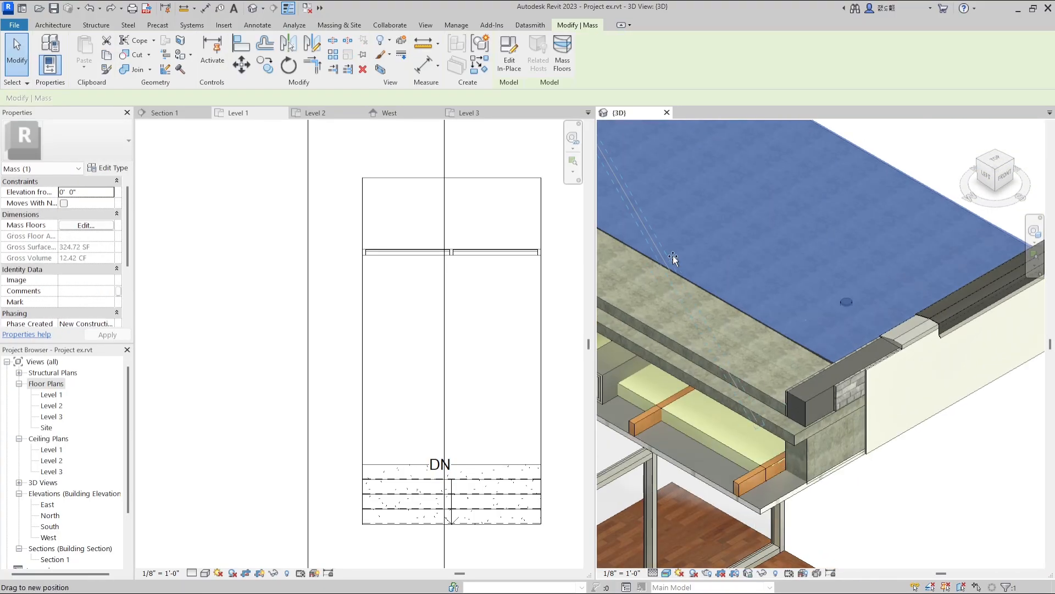
click(731, 245)
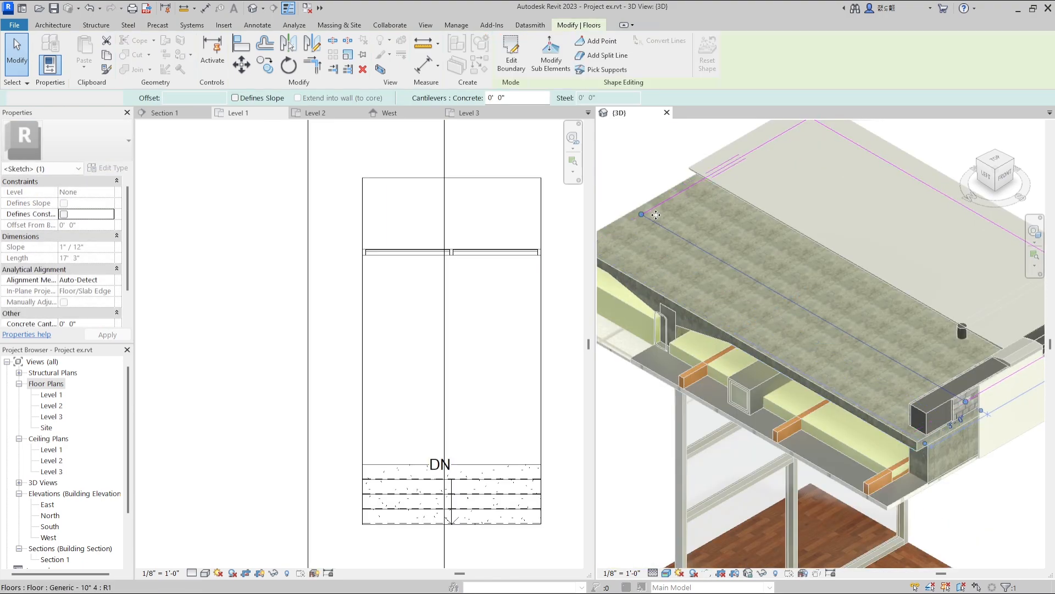
Export the visible portion of the view as a lossless JPEG image.
click(311, 136)
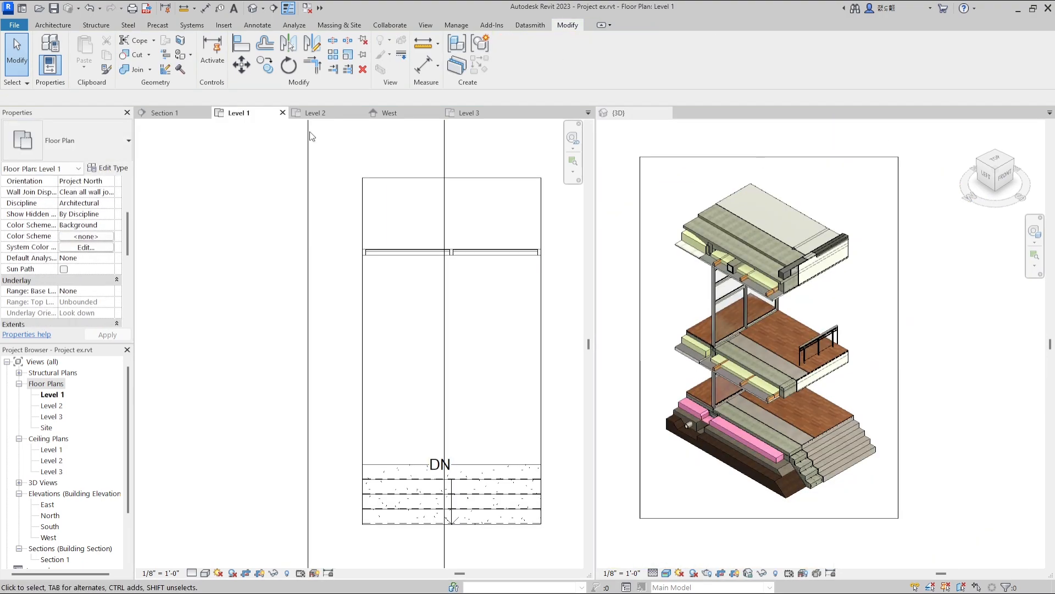
click(14, 25)
mouse_move(48, 210)
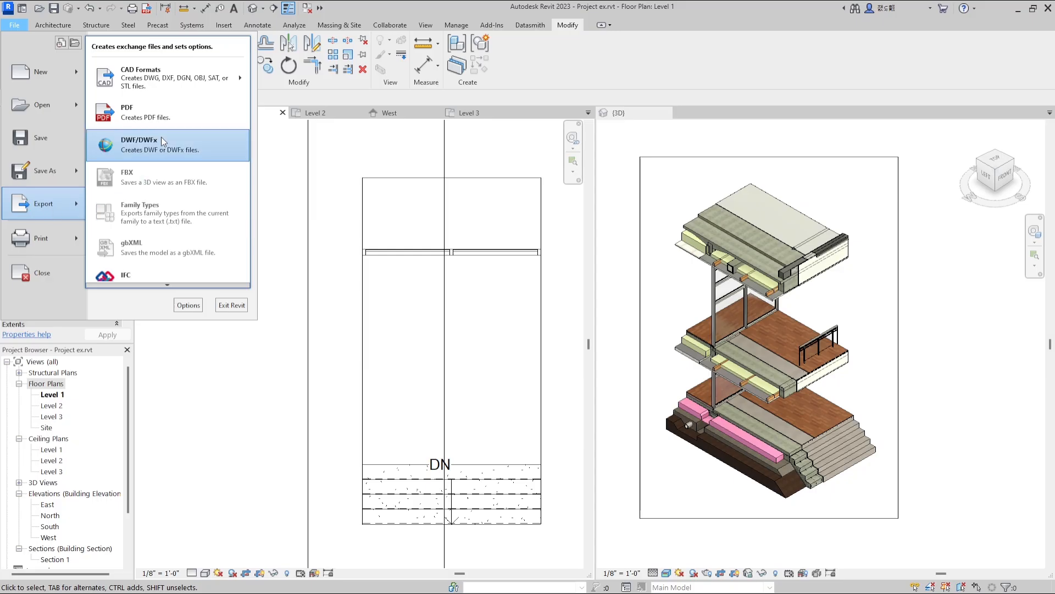
mouse_move(168, 285)
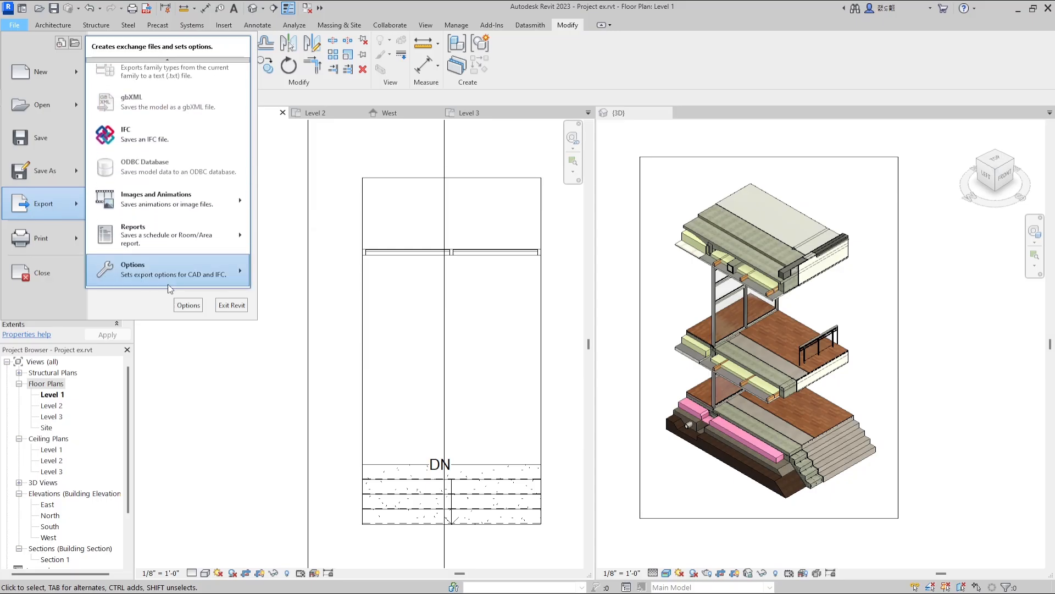
click(281, 230)
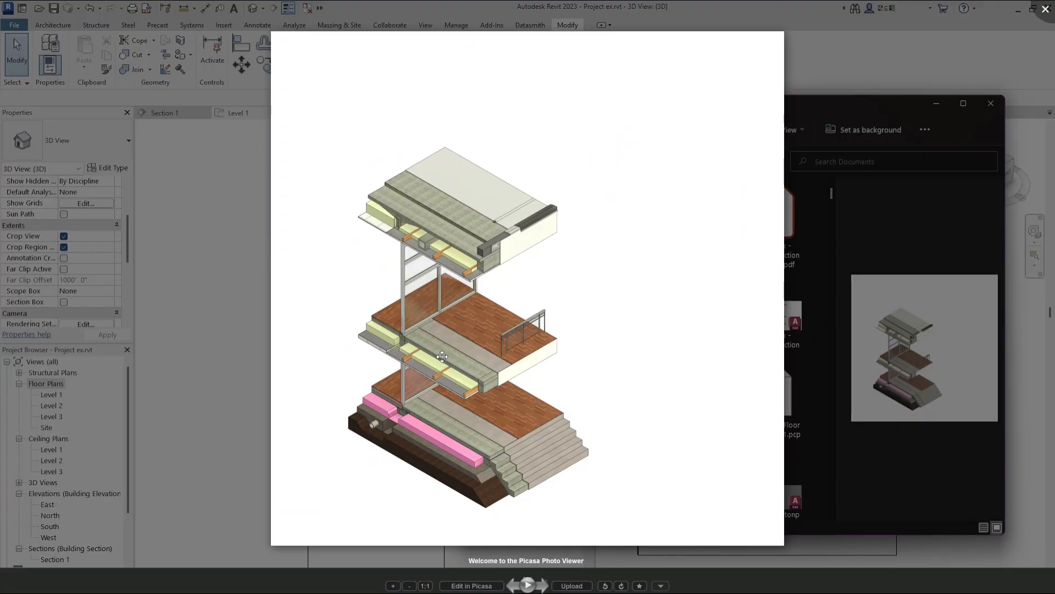
Inspect the exported image in the picture viewer, checking the exposed floor layers and railing up close.
scroll(451, 369, up, 10)
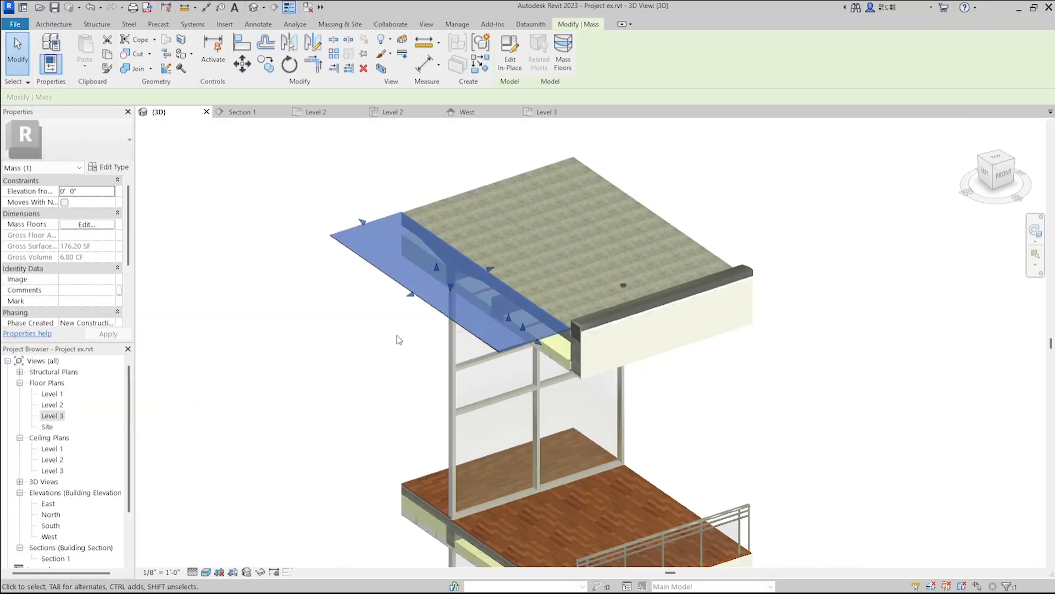
scroll(400, 337, down, 2)
scroll(431, 367, up, 6)
Back in Revit, stretch the roof covering mass across the concrete slab and adjust the drain pipe's end at the roof surface.
drag(430, 367, 711, 473)
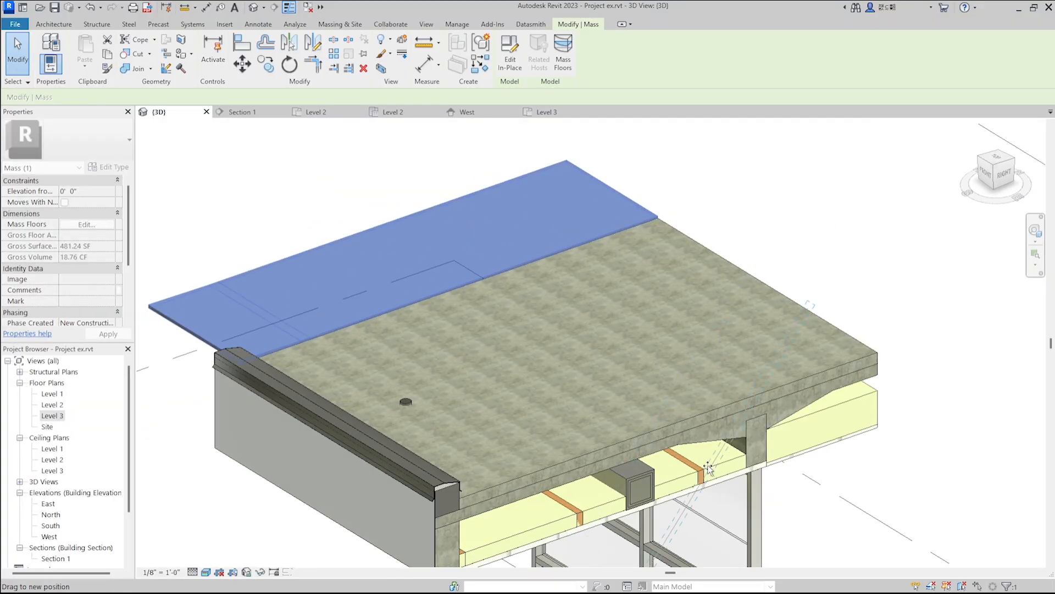
drag(669, 426, 638, 318)
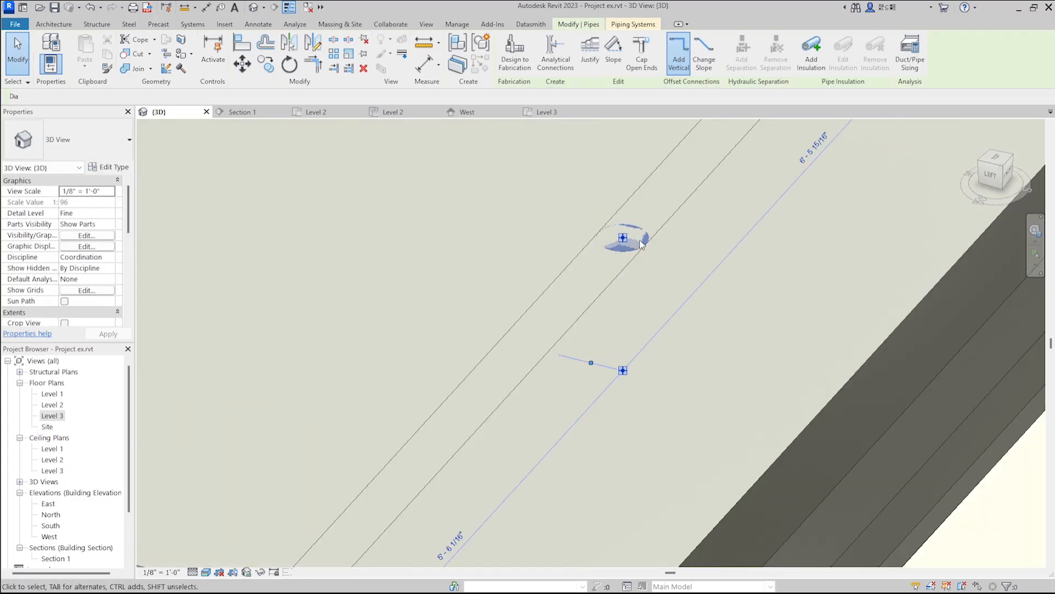